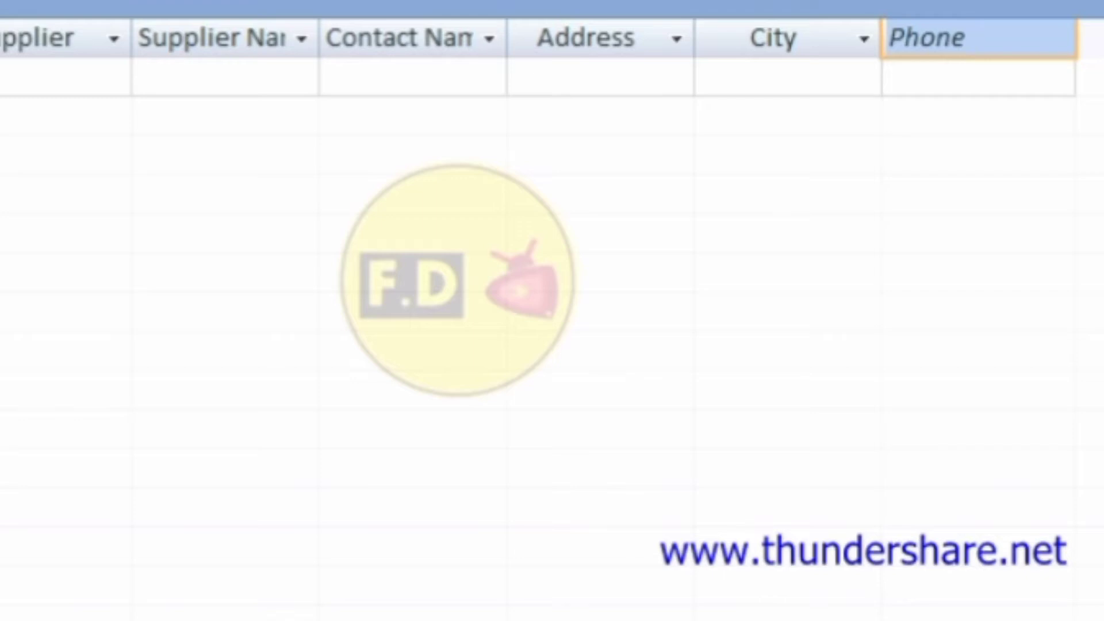
# Autofit the Supplier Name and Contact Name columns to fit their full headers.
pyautogui.doubleClick(326, 46)
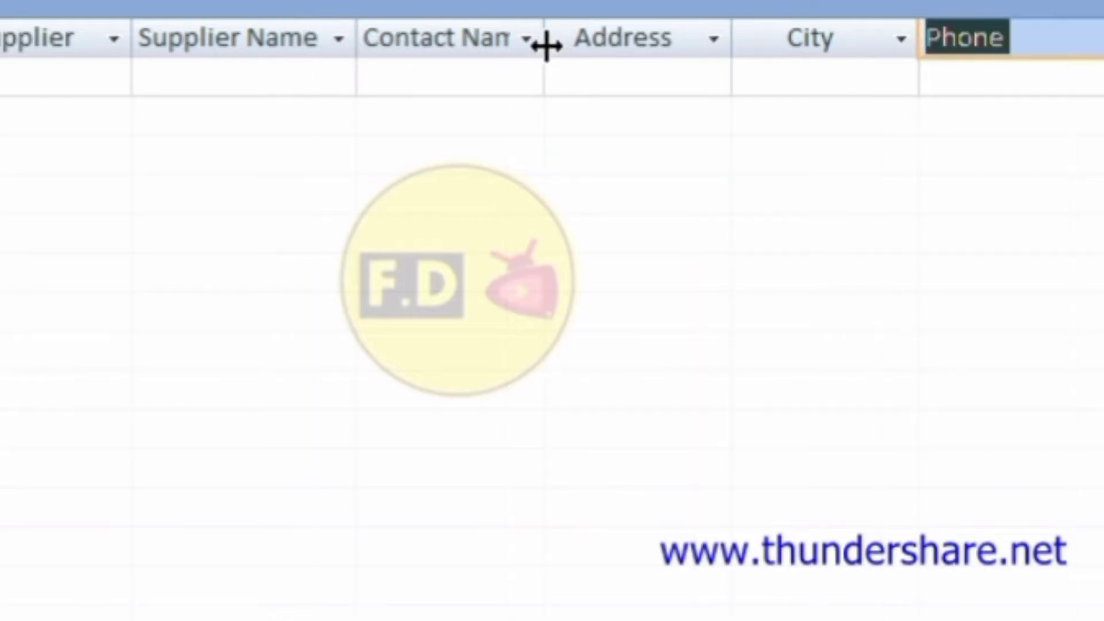
pyautogui.doubleClick(546, 48)
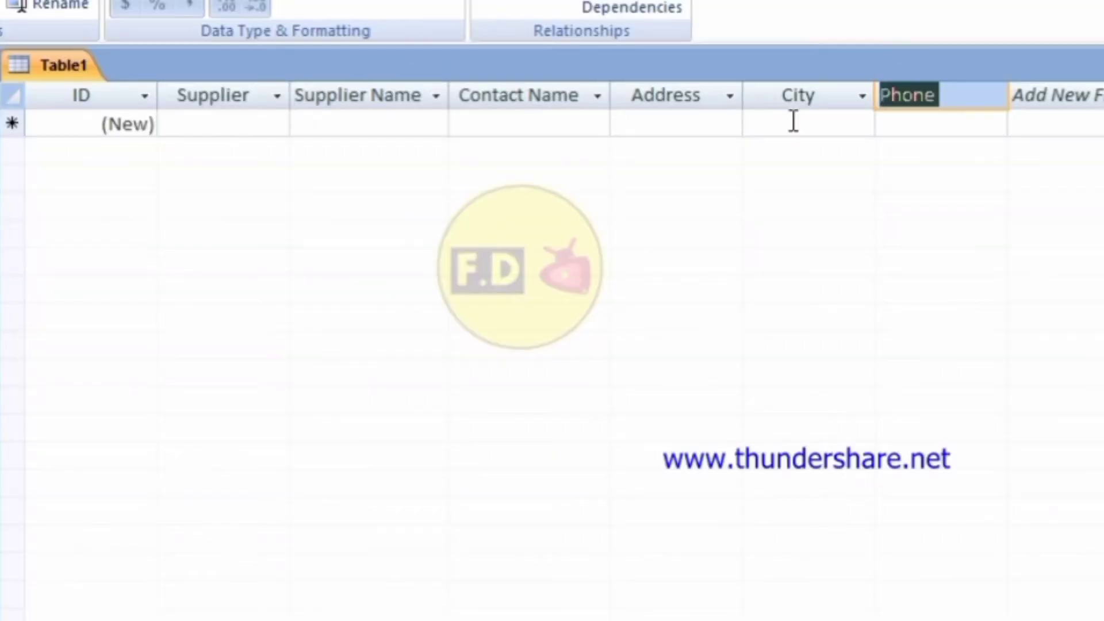
# Enter supplier codes AA - 01, BB - 02, CC - 03 through JJ - 10 down the Supplier column.
pyautogui.click(258, 125)
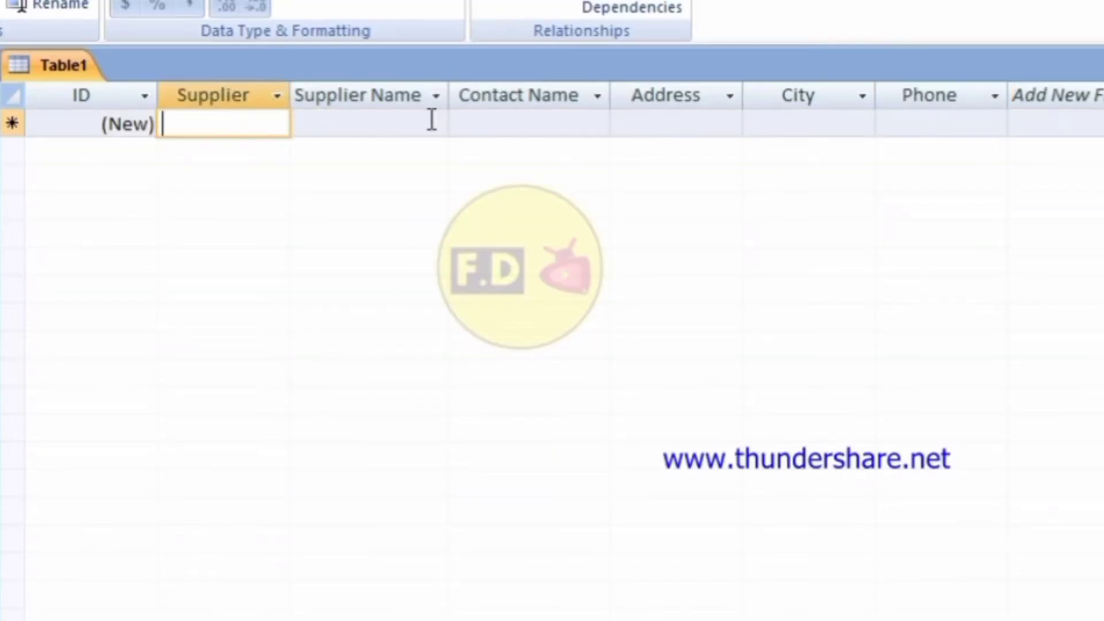
pyautogui.write('AA')
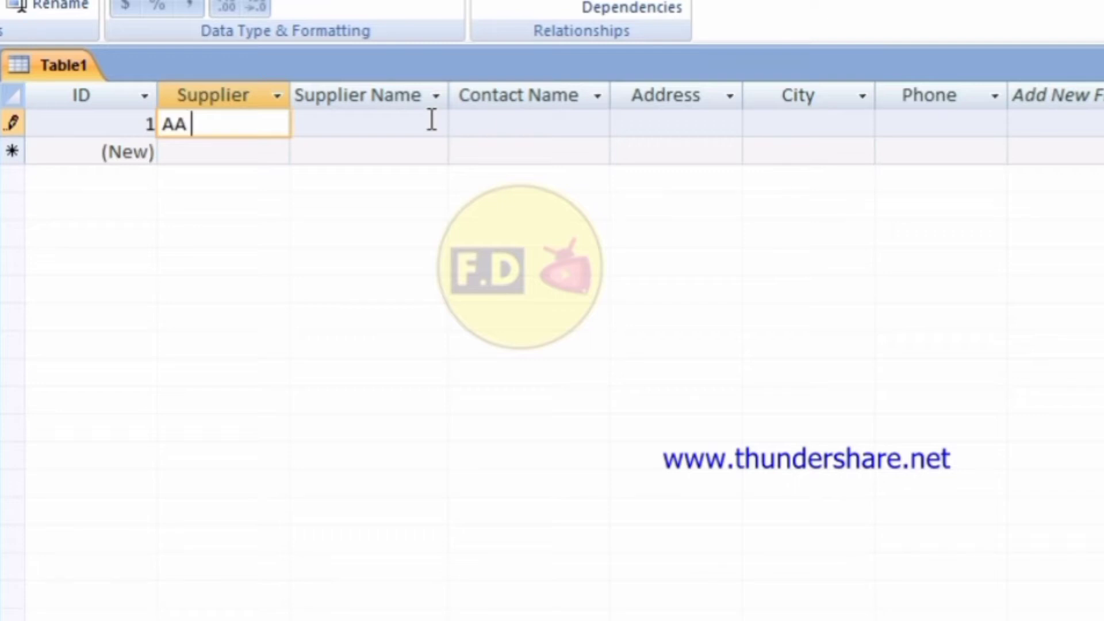
pyautogui.write(' - 01')
pyautogui.press('Down')
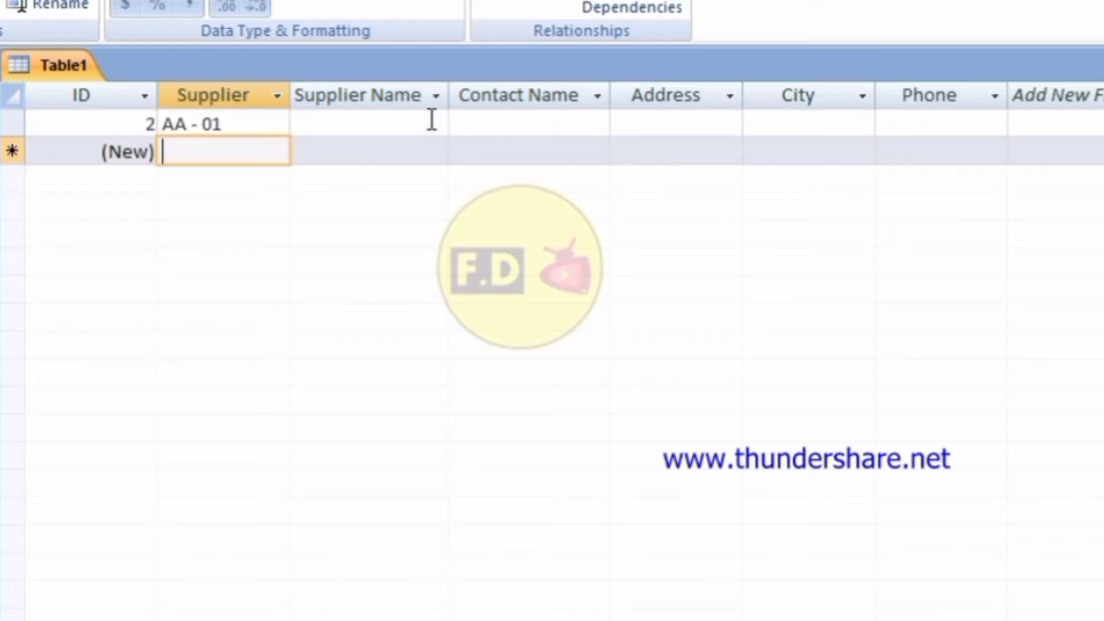
pyautogui.write('BB -')
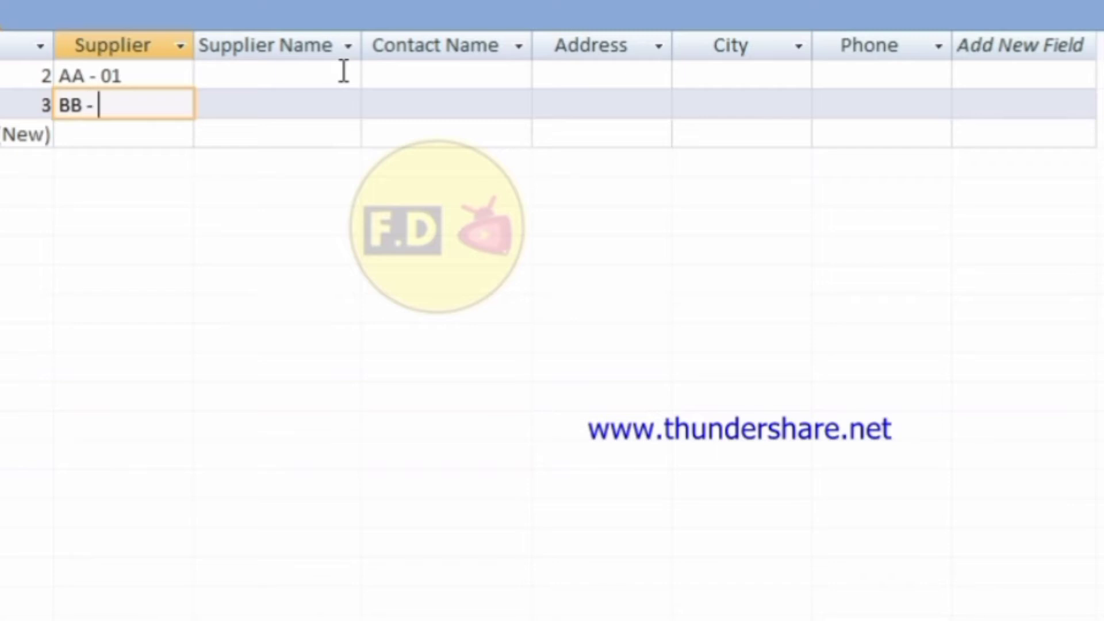
pyautogui.write(' 02')
pyautogui.press('Down')
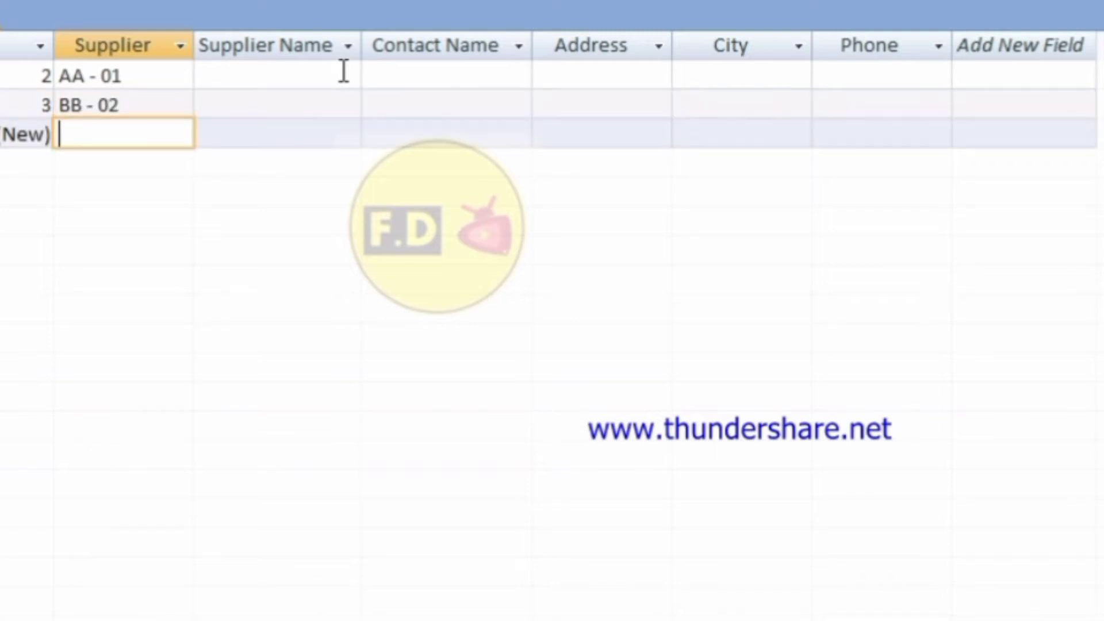
pyautogui.write('CC')
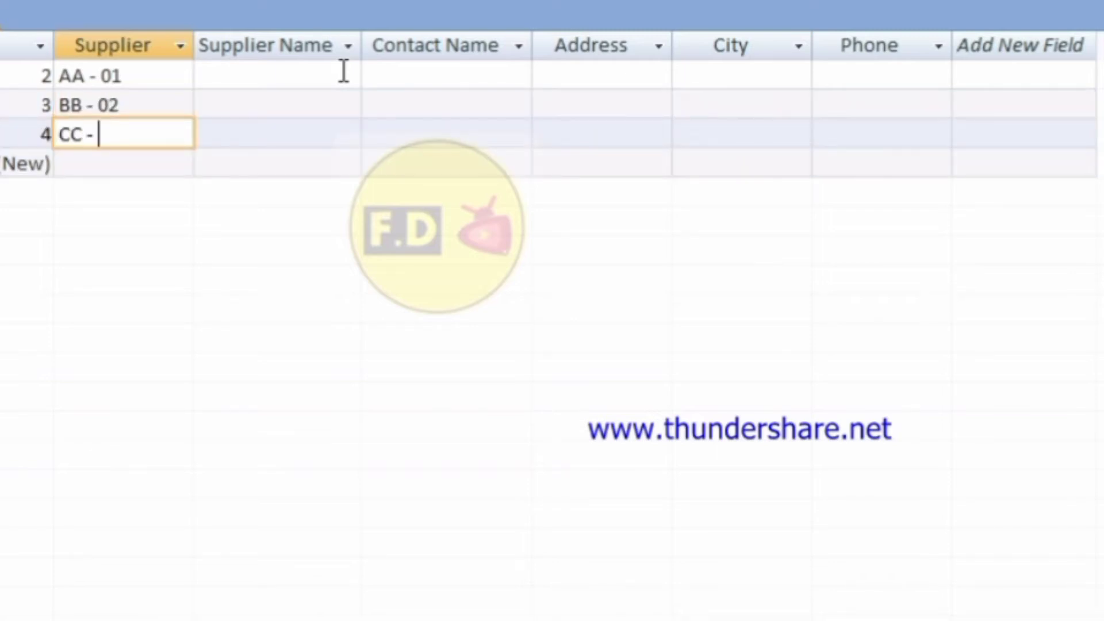
pyautogui.write(' - 03')
pyautogui.press('Down')
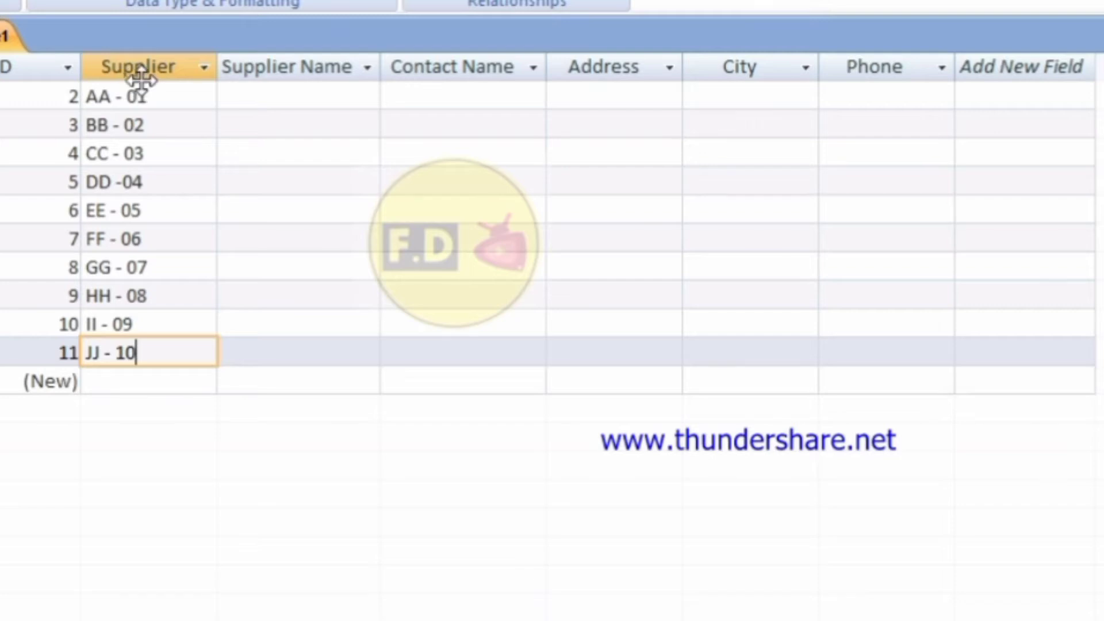
pyautogui.doubleClick(145, 67)
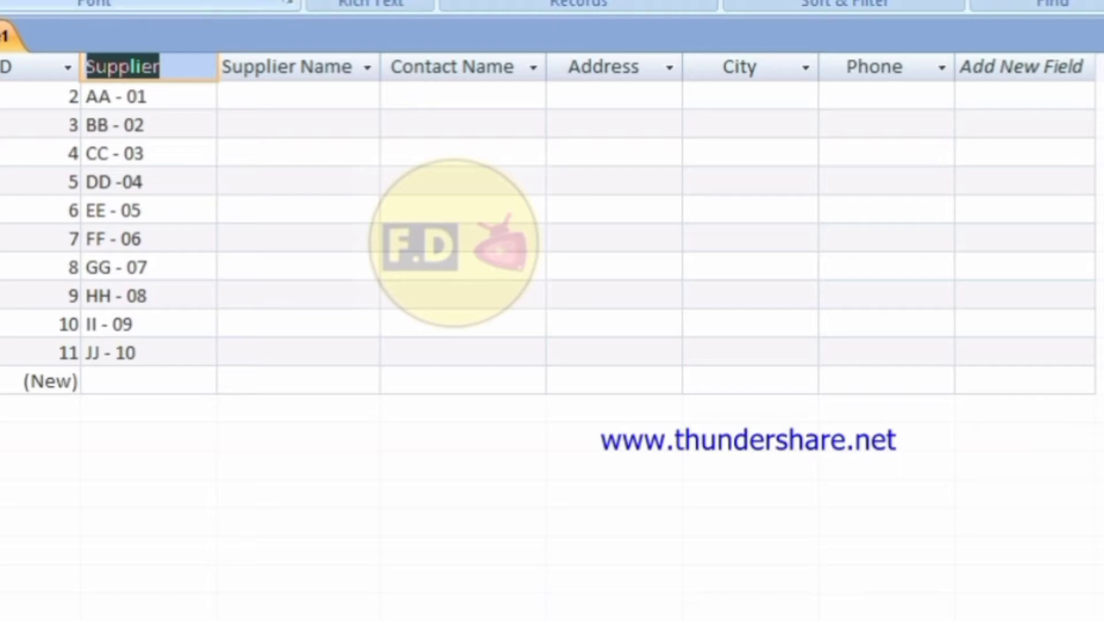
# Format the datasheet text as Arial, size 12, bold.
pyautogui.click(182, 0)
pyautogui.click(147, 46)
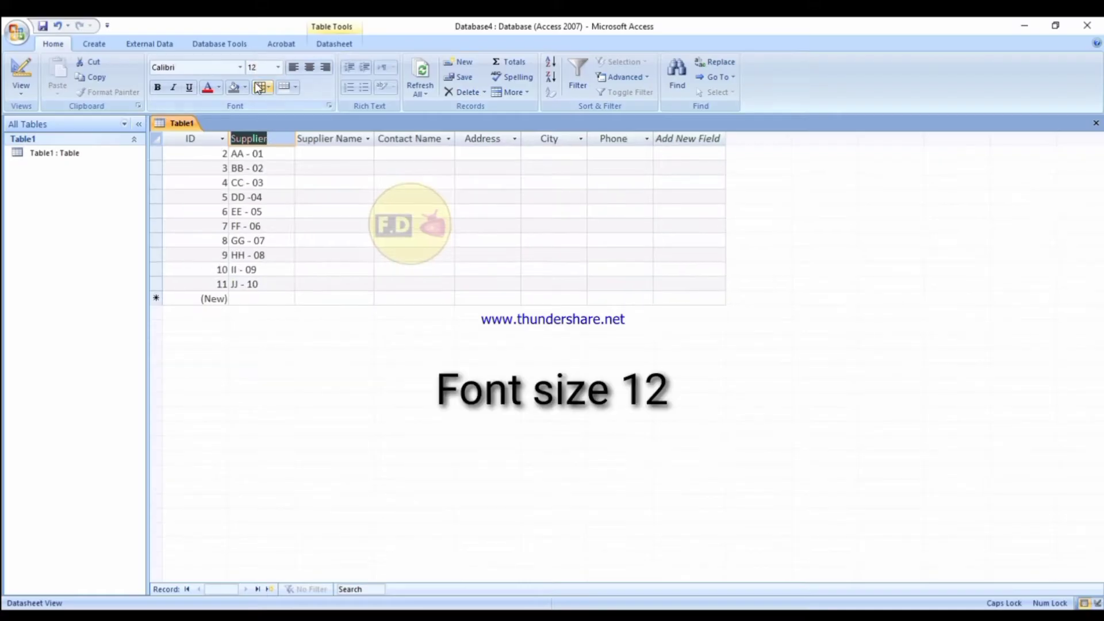
pyautogui.click(238, 67)
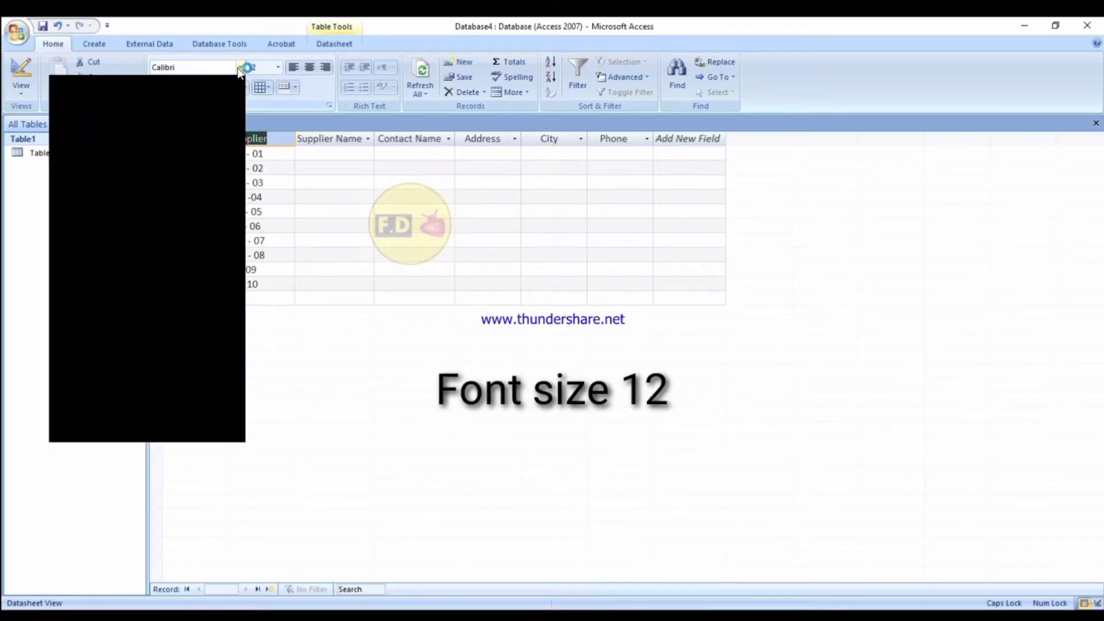
pyautogui.write('A')
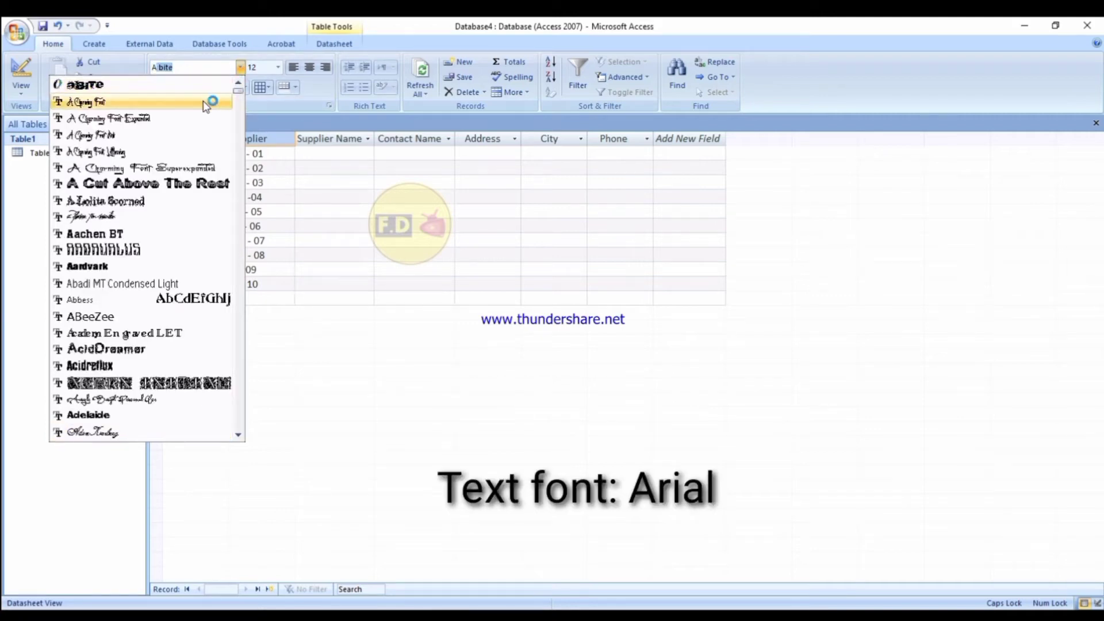
pyautogui.write('Rial')
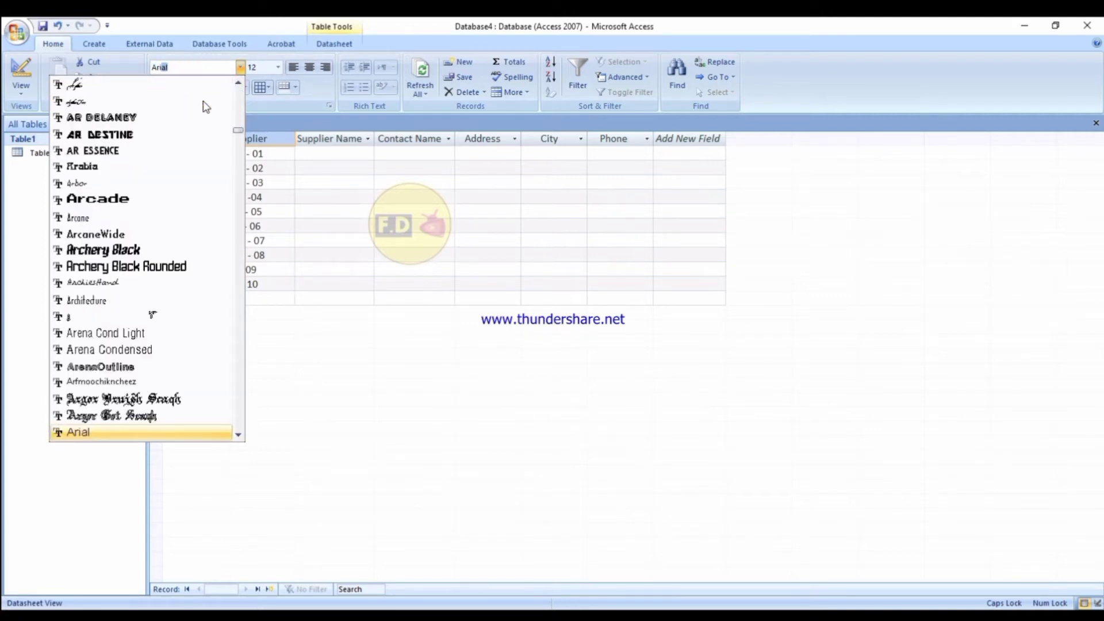
pyautogui.press('Return')
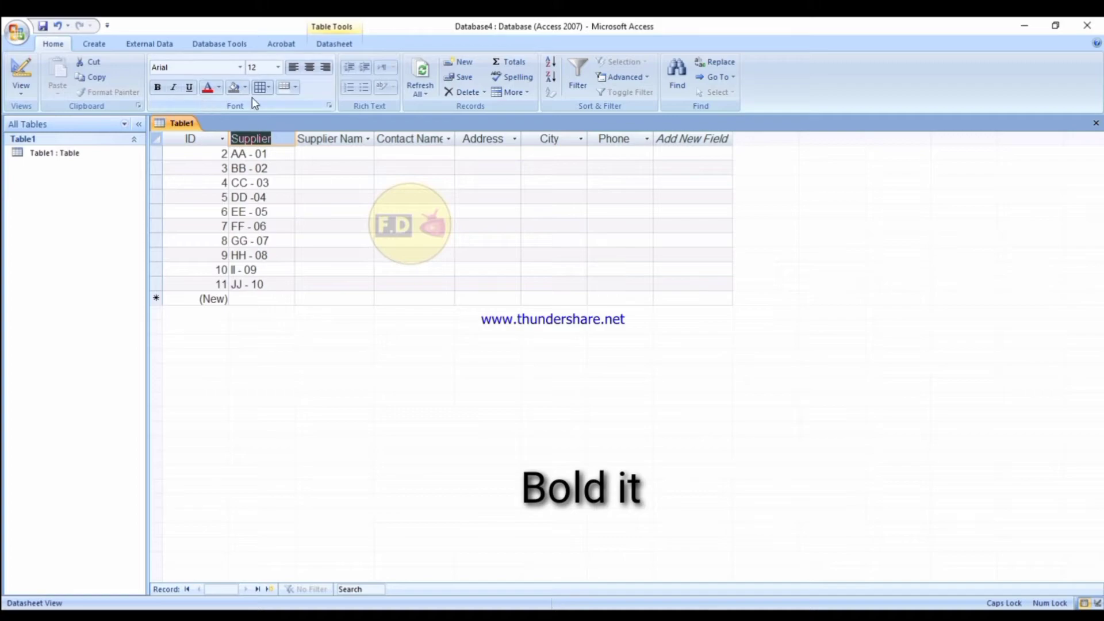
pyautogui.click(163, 87)
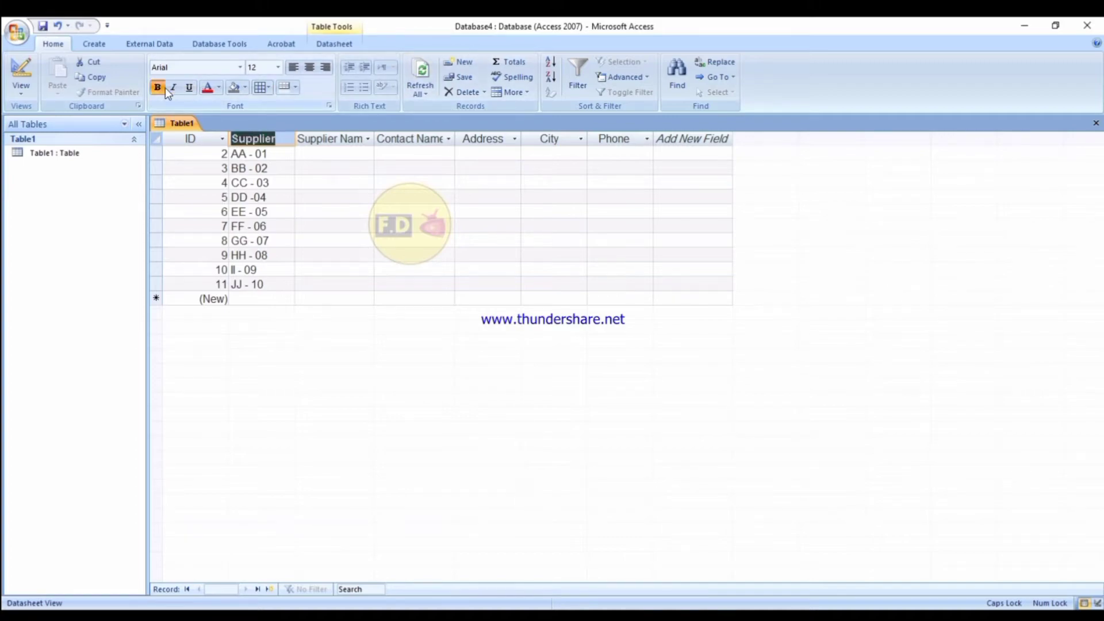
pyautogui.click(315, 96)
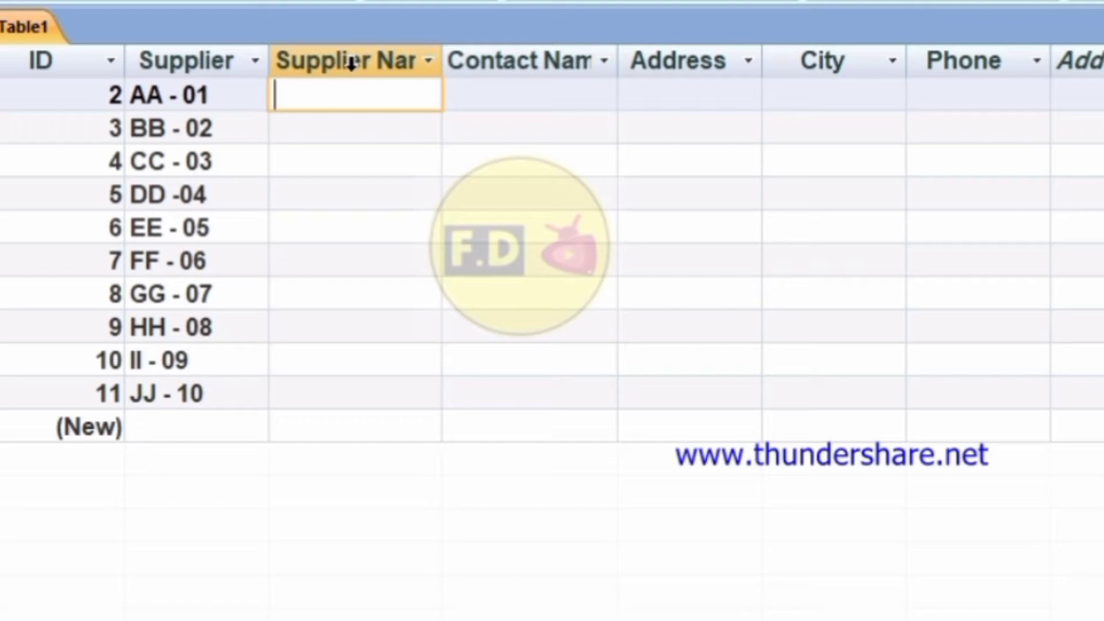
# Type supplier names from Babs Fabric & Notion supply through John Creations, correcting typos.
pyautogui.write('b')
pyautogui.press('BackSpace')
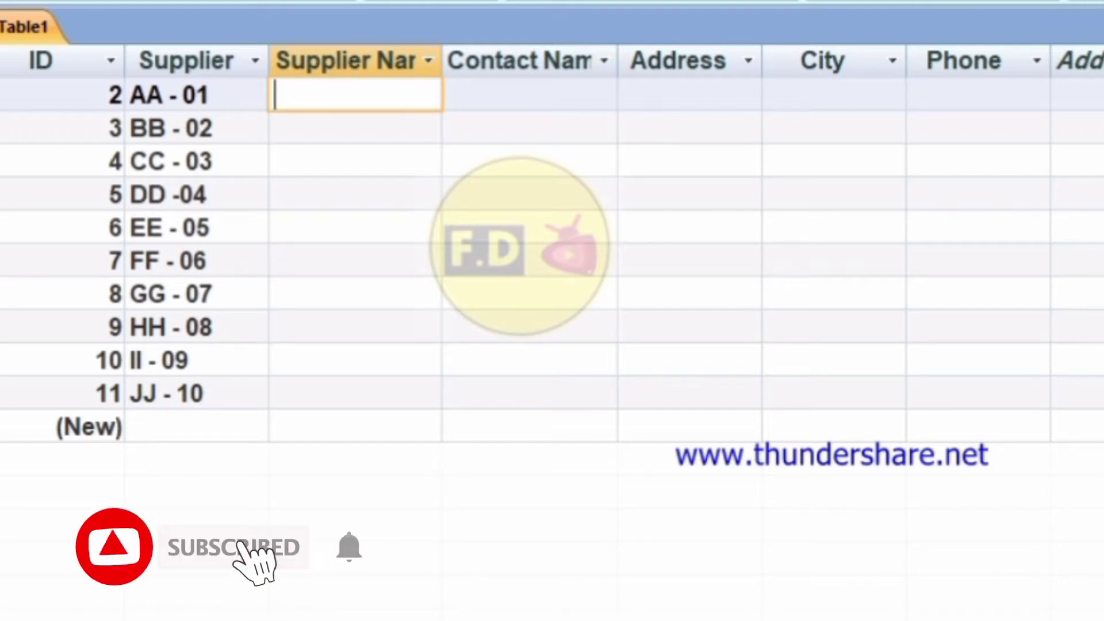
pyautogui.write('Baba')
pyautogui.press('BackSpace')
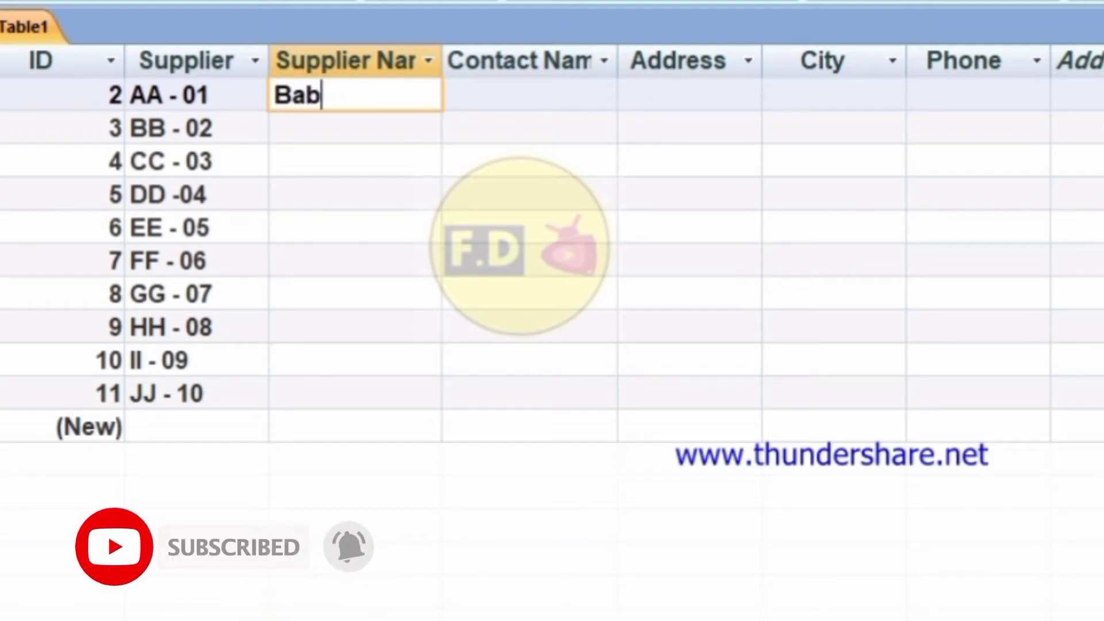
pyautogui.write('s Fa')
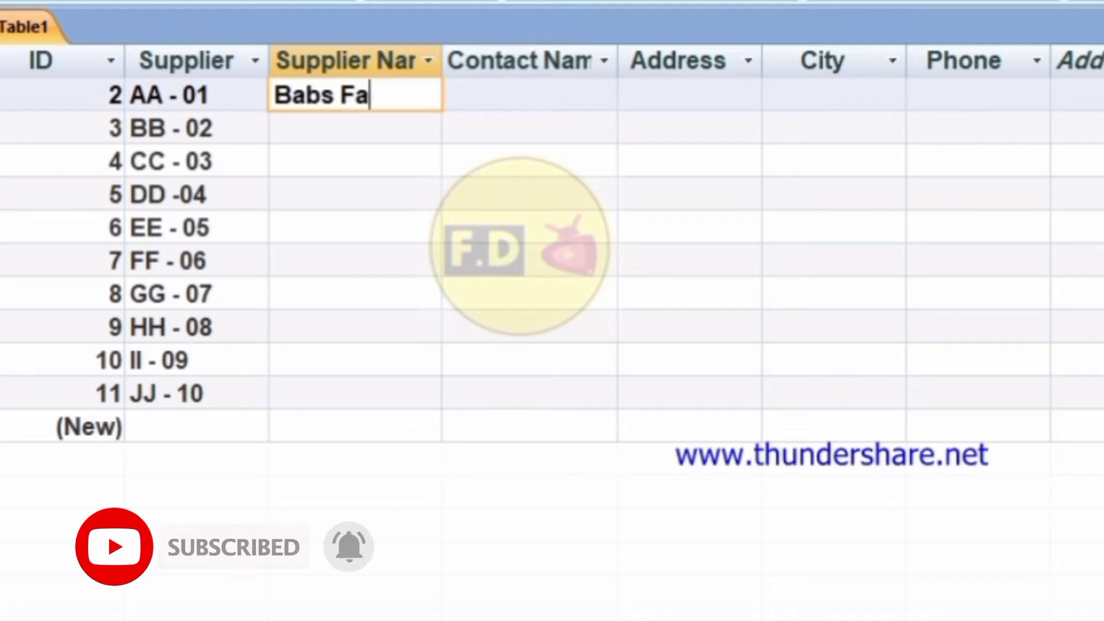
pyautogui.write('bric &')
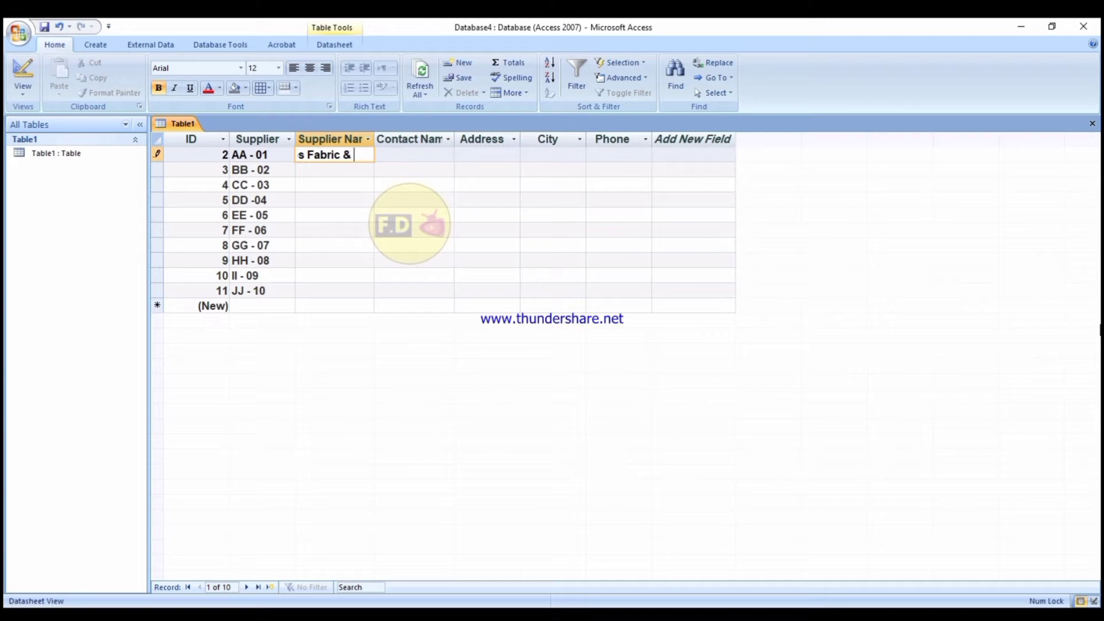
pyautogui.write(' Notion supply')
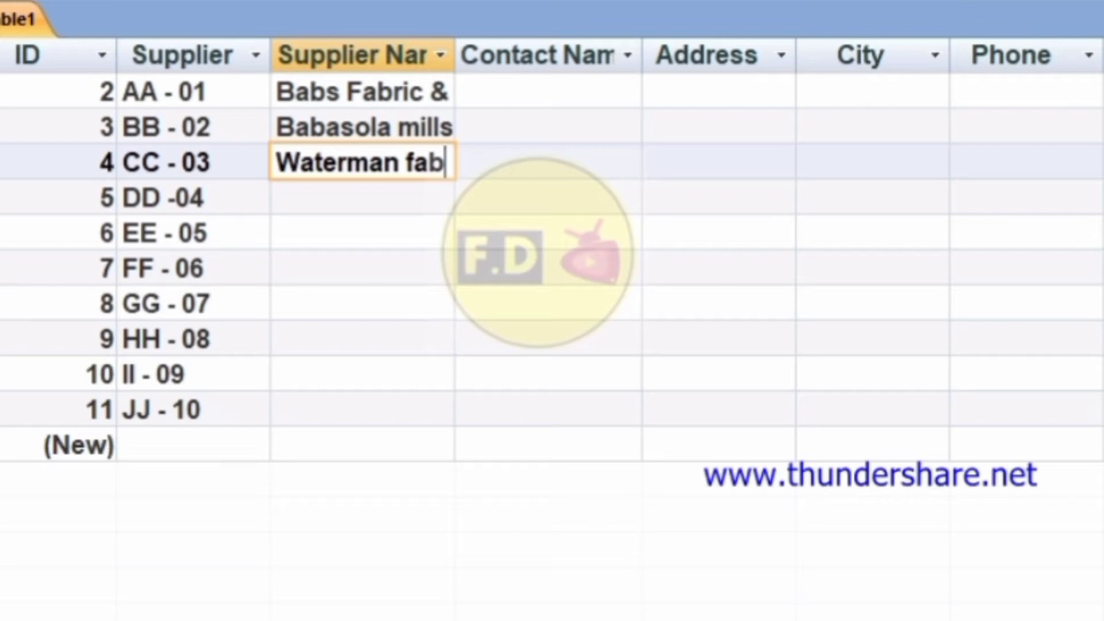
pyautogui.press('BackSpace')
pyautogui.press('BackSpace')
pyautogui.press('BackSpace')
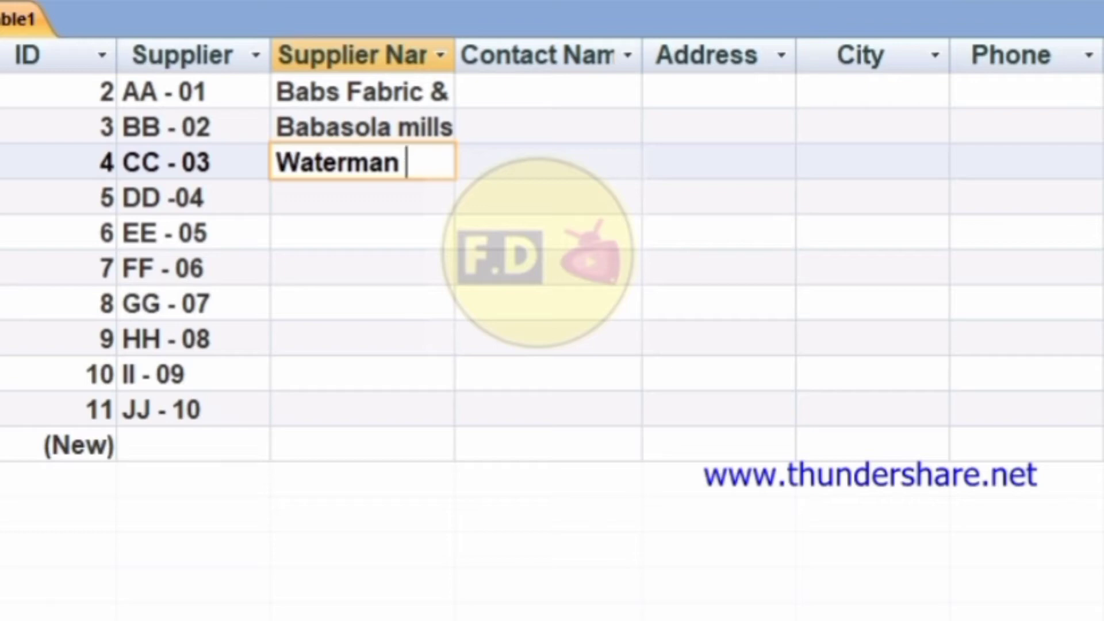
pyautogui.write('Fabric')
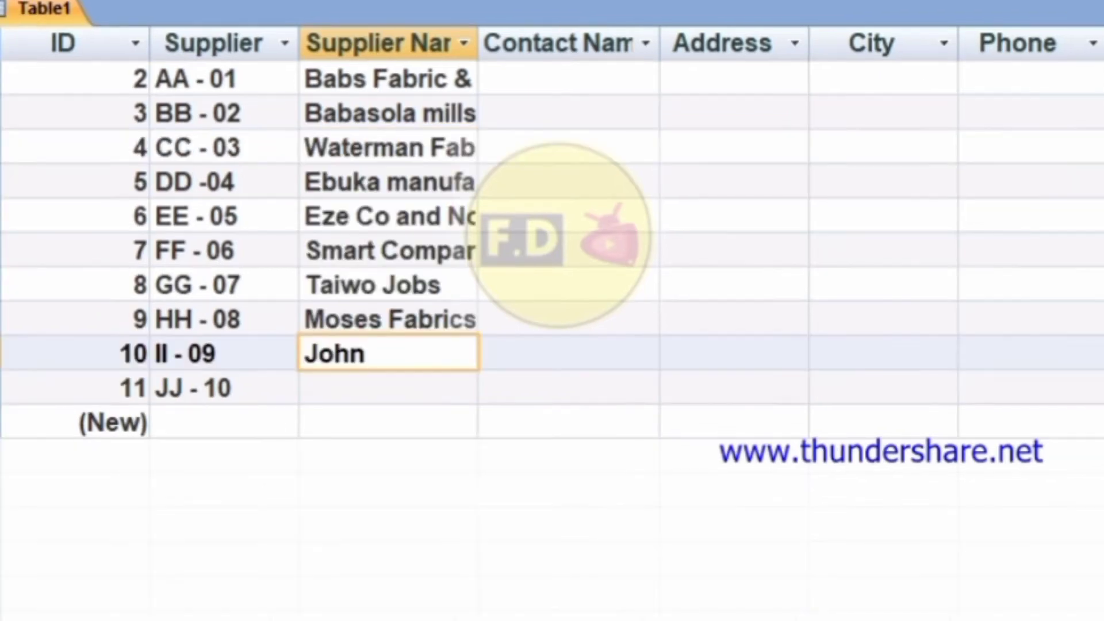
pyautogui.write('Creations')
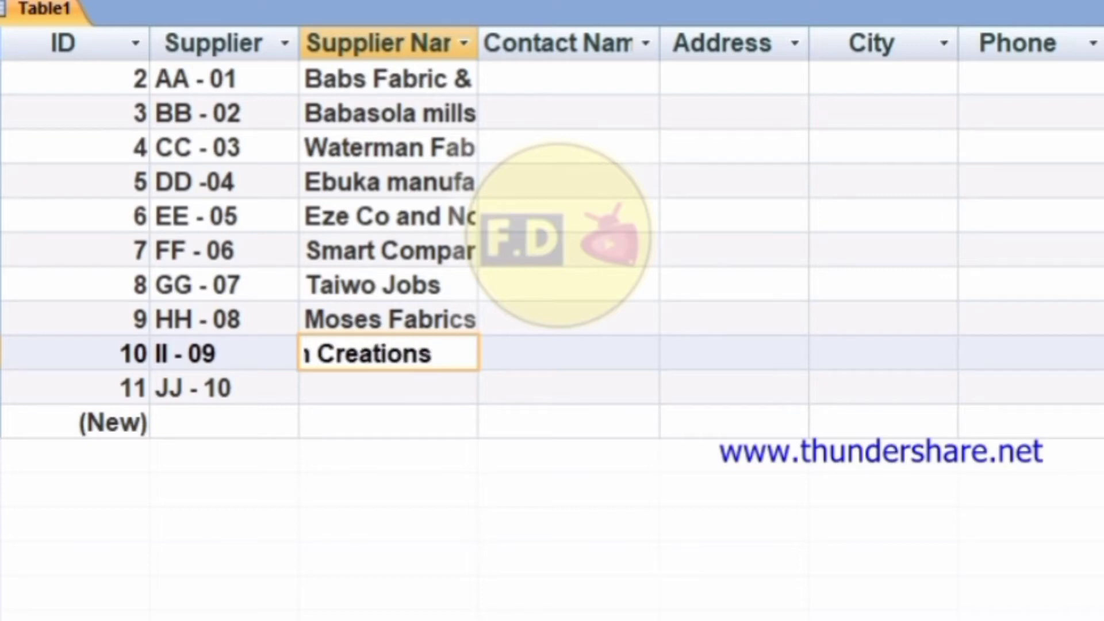
pyautogui.press('Down')
# Enter Steven Company as the last supplier name and widen the Supplier Name column.
pyautogui.write('Sr')
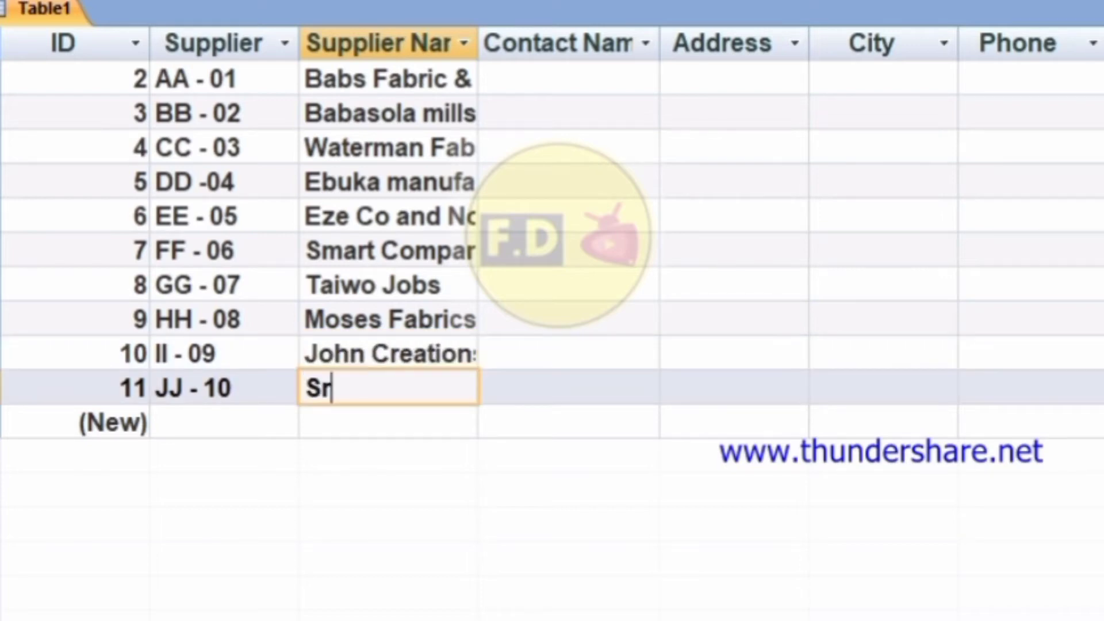
pyautogui.press('BackSpace')
pyautogui.write('teven ')
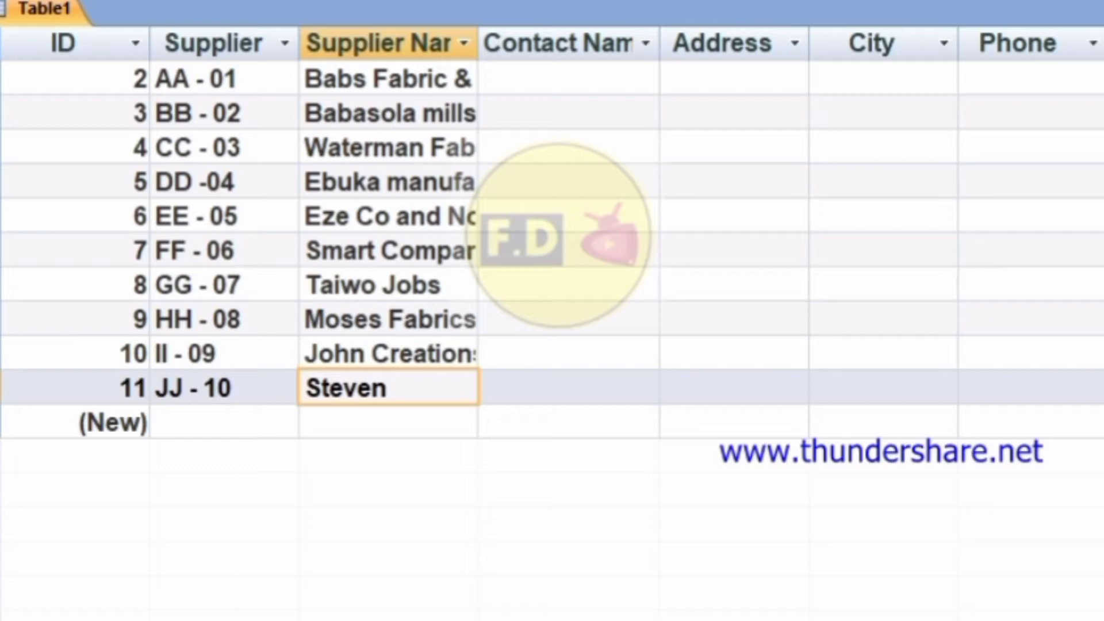
pyautogui.write('Coma')
pyautogui.press('BackSpace')
pyautogui.write('pan')
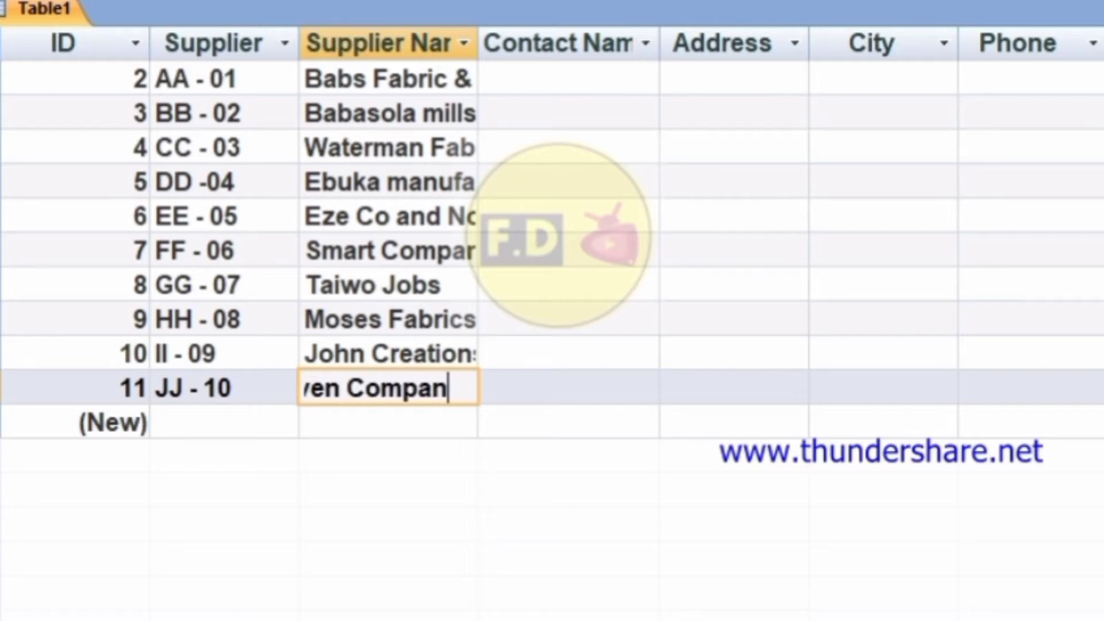
pyautogui.write('y')
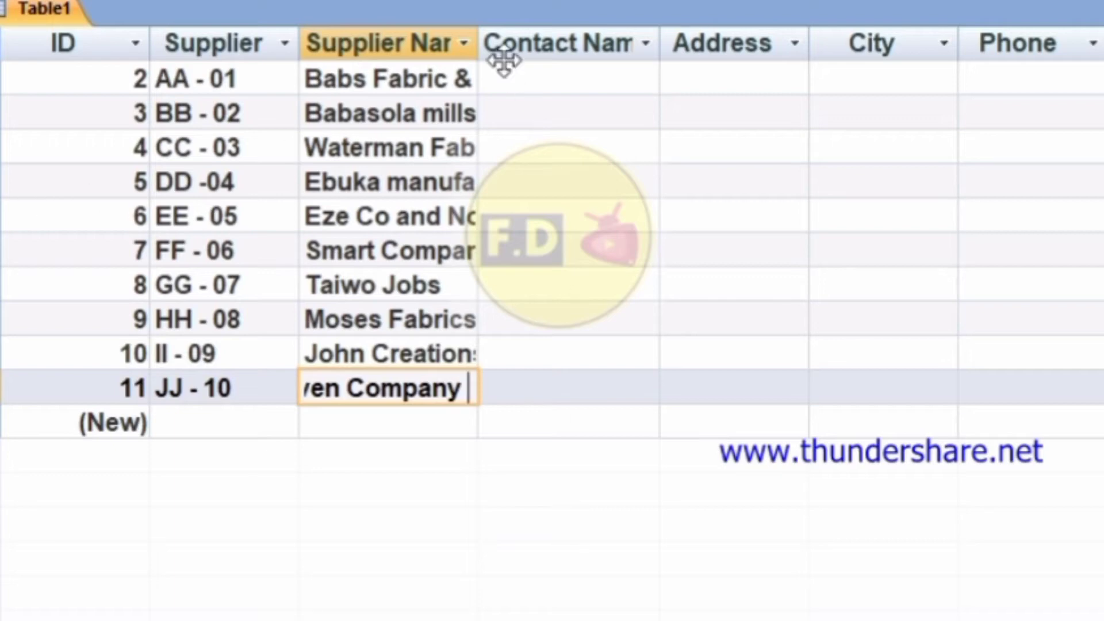
pyautogui.moveTo(477, 43); pyautogui.dragTo(698, 51)
# Enter the suppliers' street addresses, fixing capitalisation typos, and widen the Address column.
pyautogui.click(627, 65)
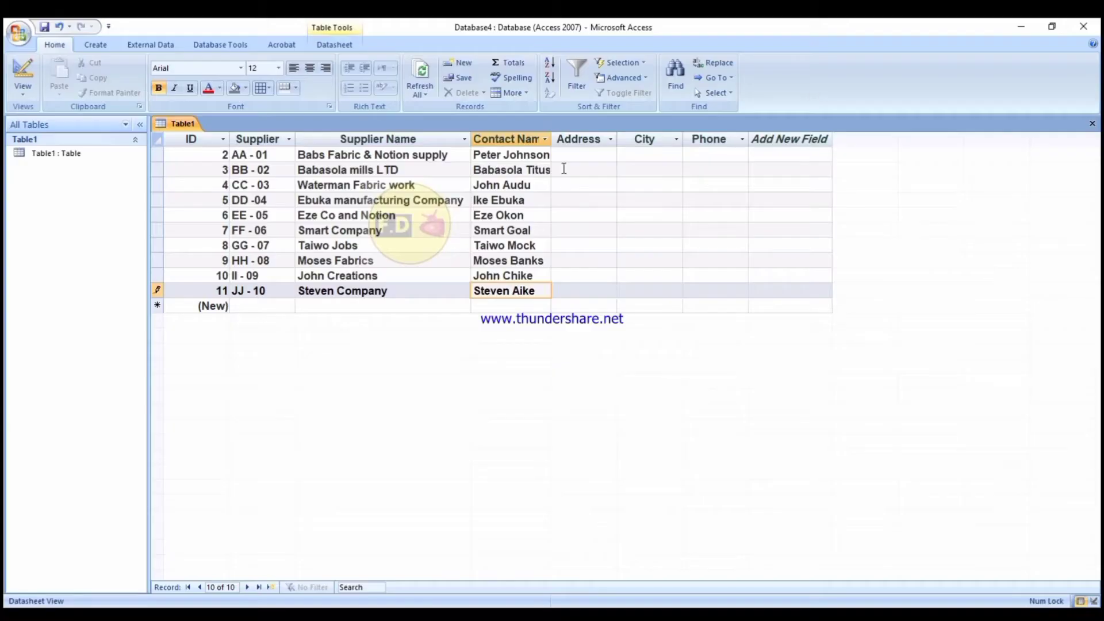
pyautogui.click(576, 156)
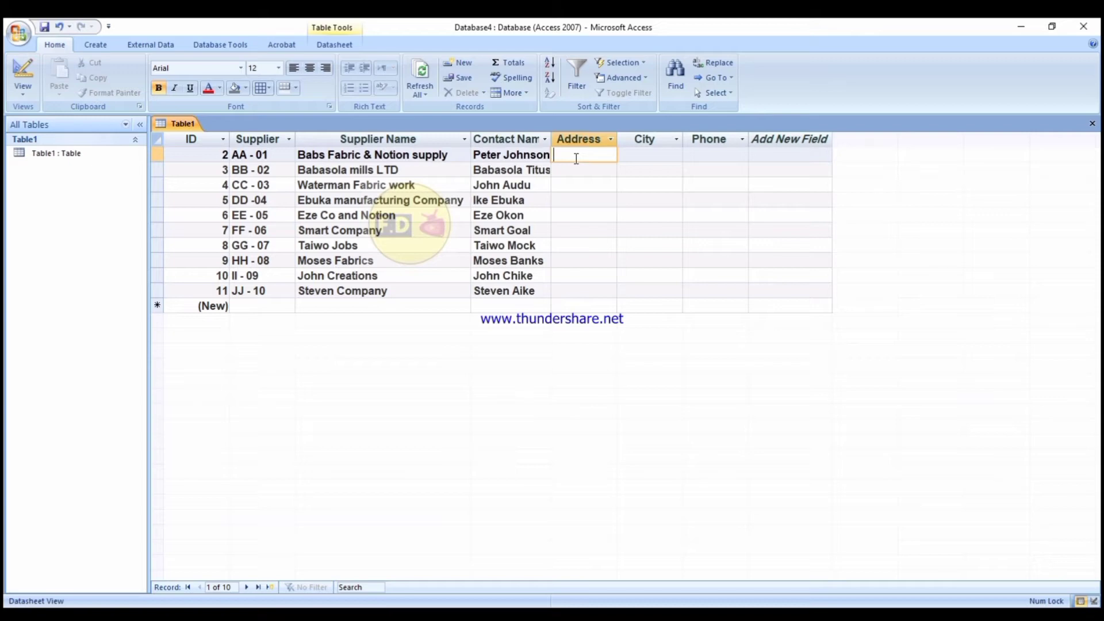
pyautogui.press('capslock')
pyautogui.write('B4,')
pyautogui.press('capslock')
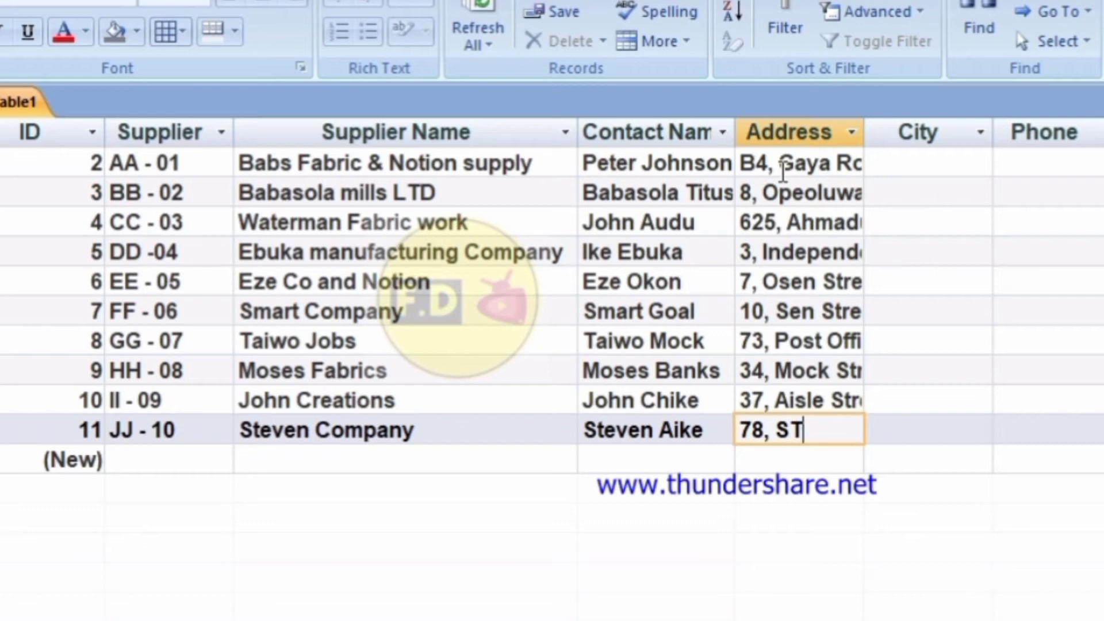
pyautogui.write('ree')
pyautogui.press('BackSpace')
pyautogui.press('BackSpace')
pyautogui.press('BackSpace')
pyautogui.press('BackSpace')
pyautogui.write('treet ')
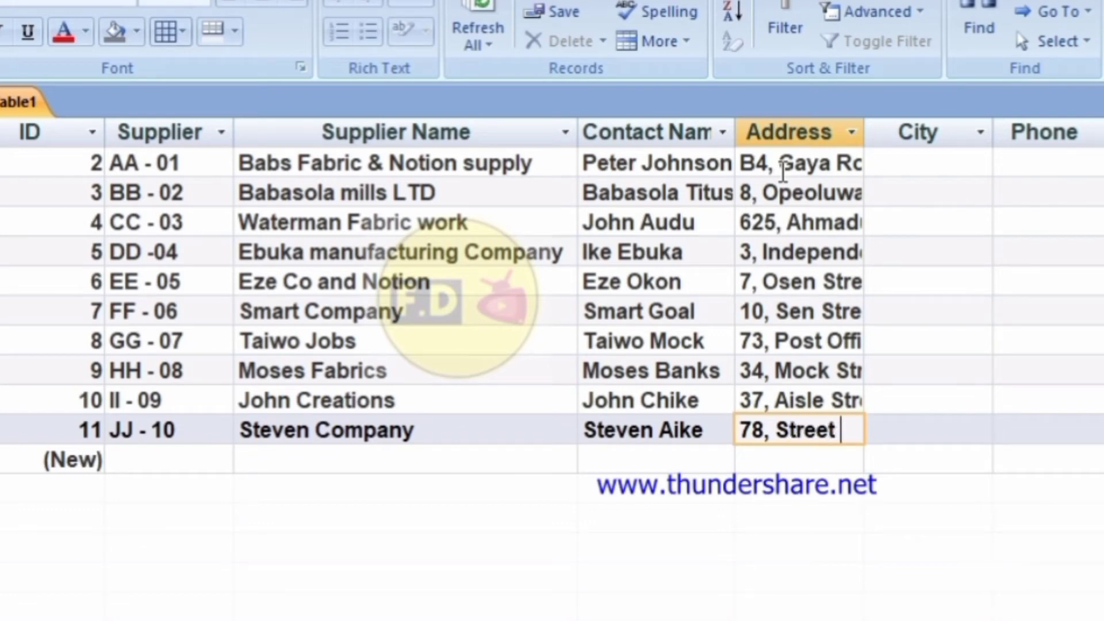
pyautogui.write('Road')
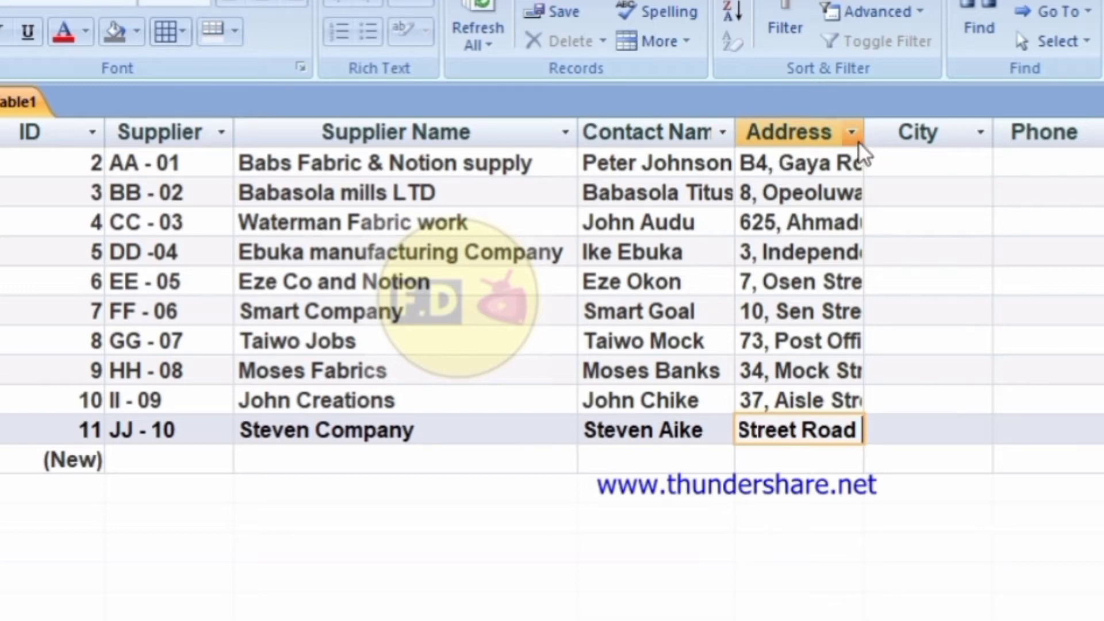
pyautogui.moveTo(863, 137); pyautogui.dragTo(1009, 133)
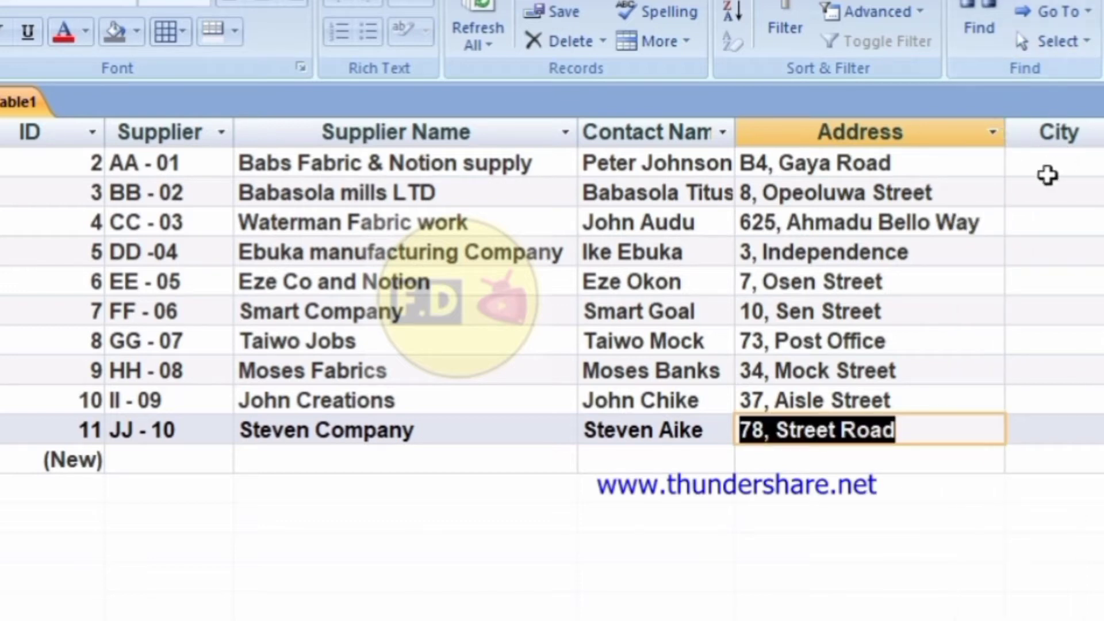
# Enter cities Kano, Abeokuta and Abuja for the first suppliers.
pyautogui.click(1046, 170)
pyautogui.write('Kan')
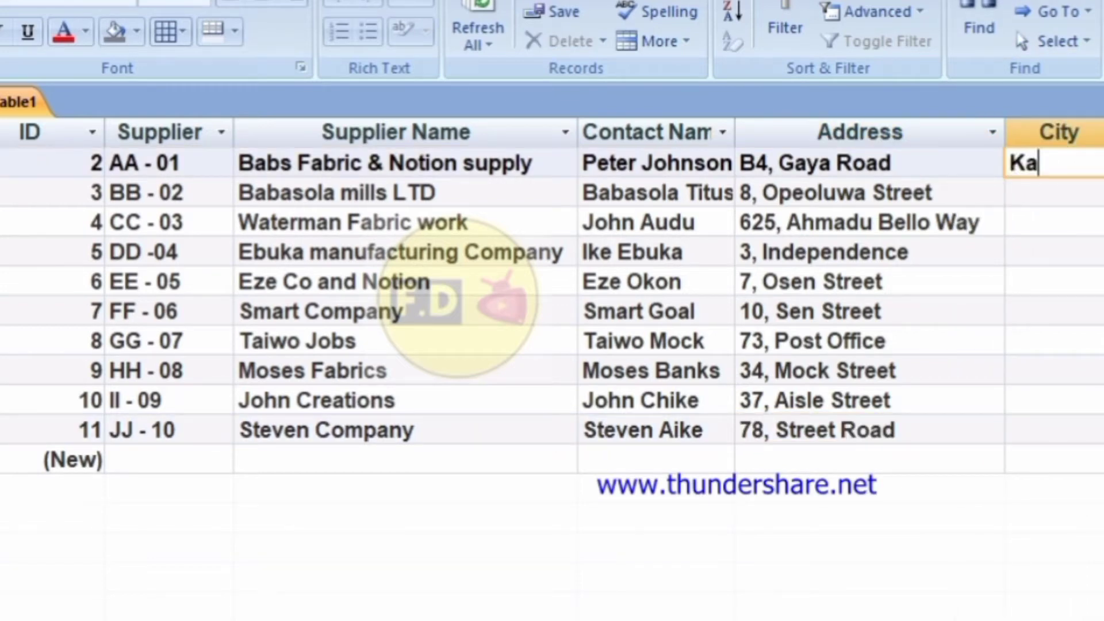
pyautogui.write('o')
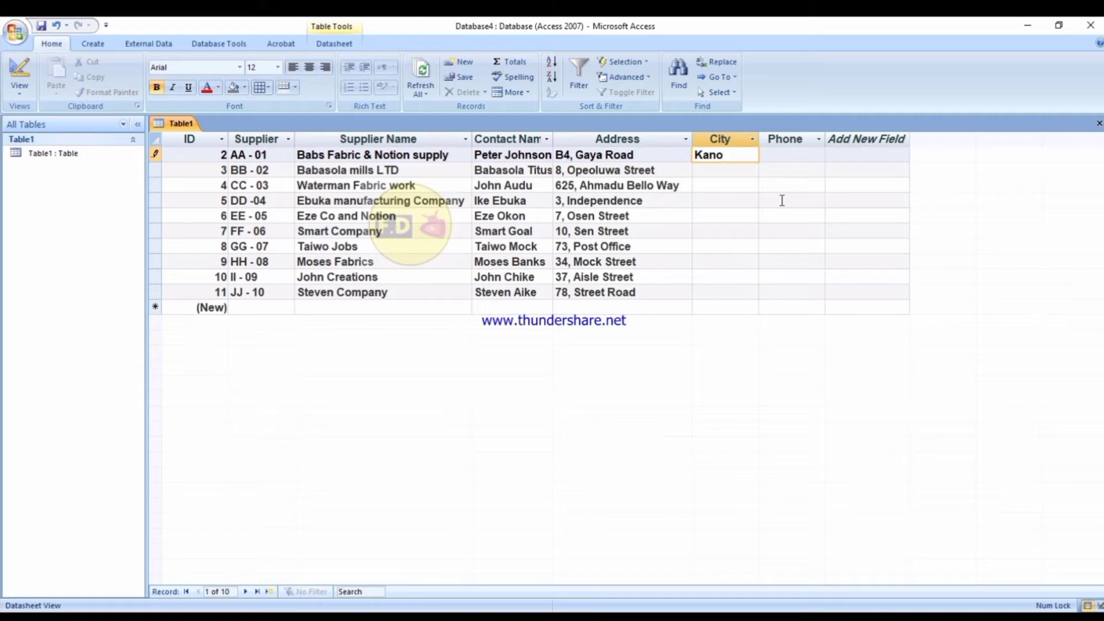
pyautogui.press('Down')
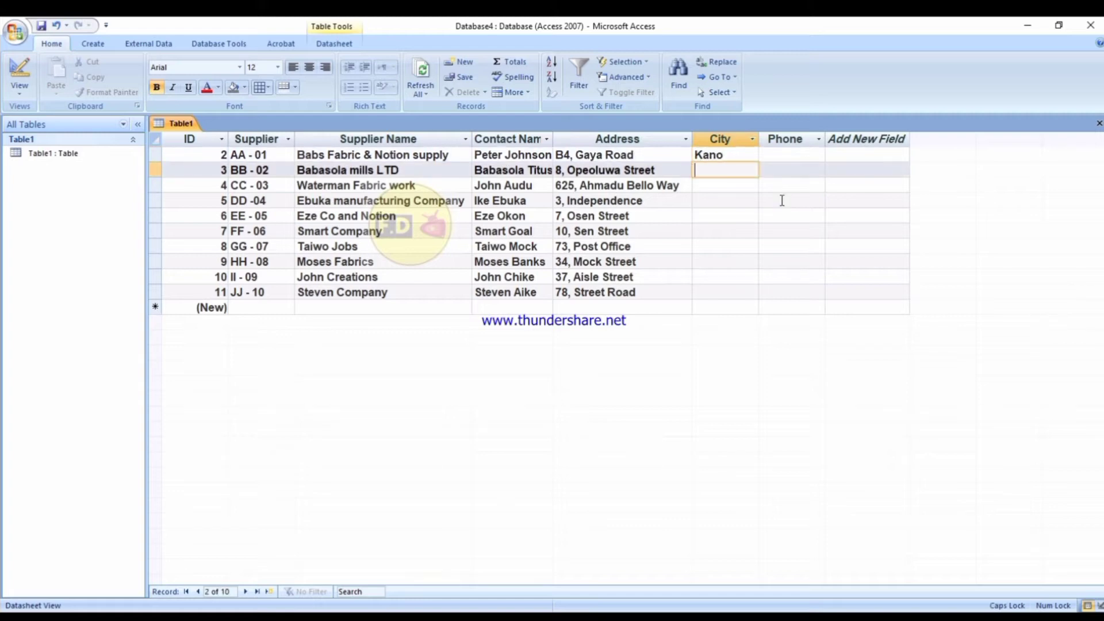
pyautogui.write('Abeokuta')
pyautogui.press('Down')
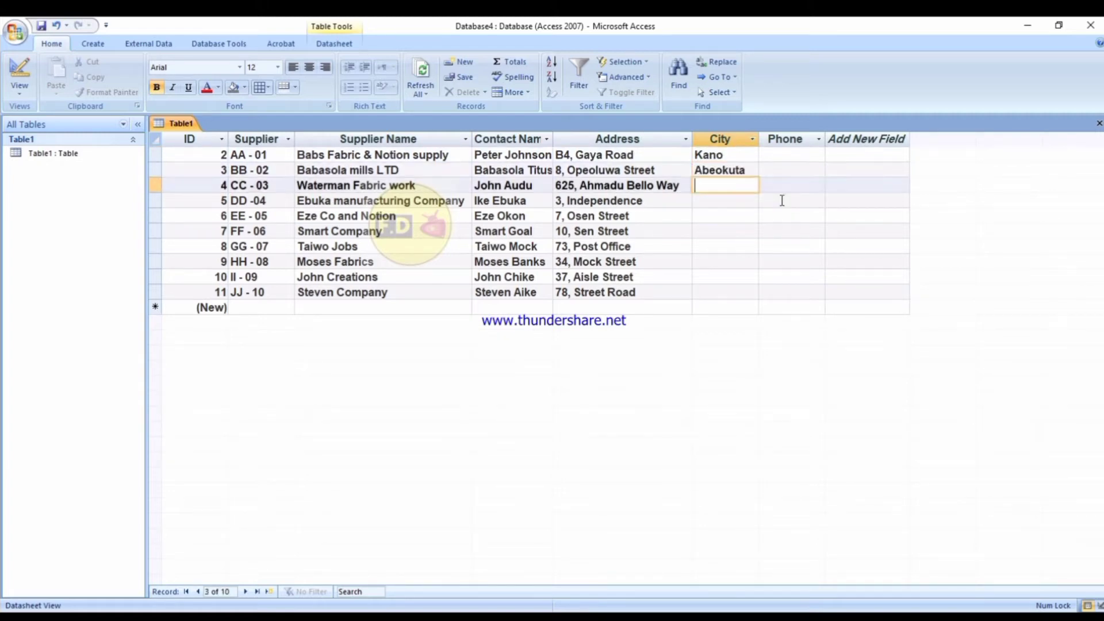
pyautogui.write('Abuja')
pyautogui.press('Down')
# Add cities Enugu and Lagos through Ondo, then begin the phone numbers with 08058.
pyautogui.write('En')
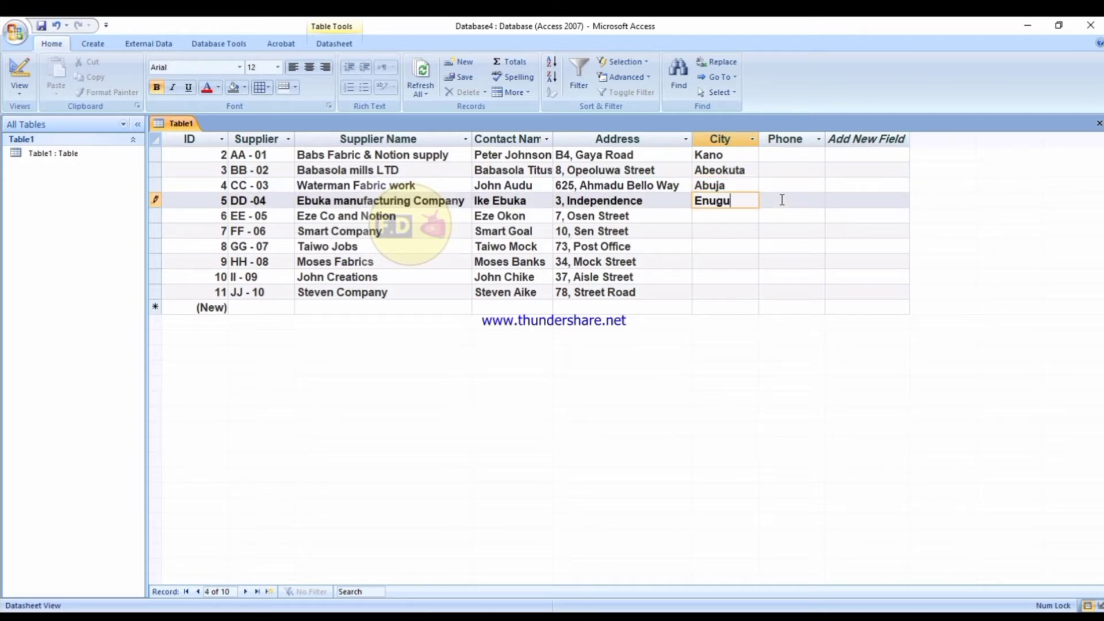
pyautogui.press('Down')
pyautogui.write('La')
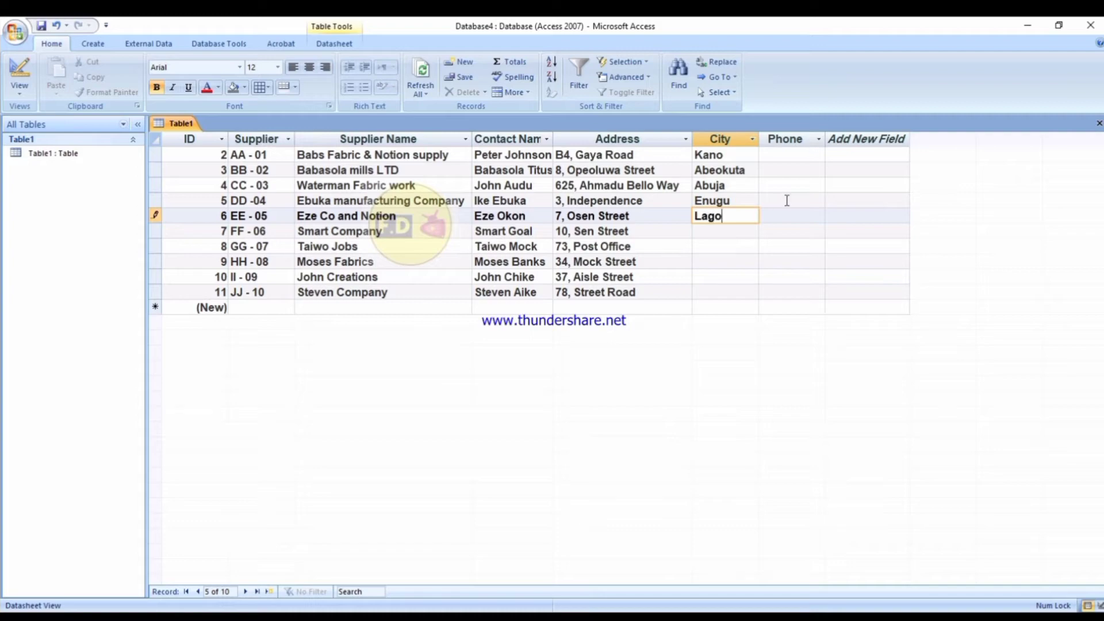
pyautogui.press('Down')
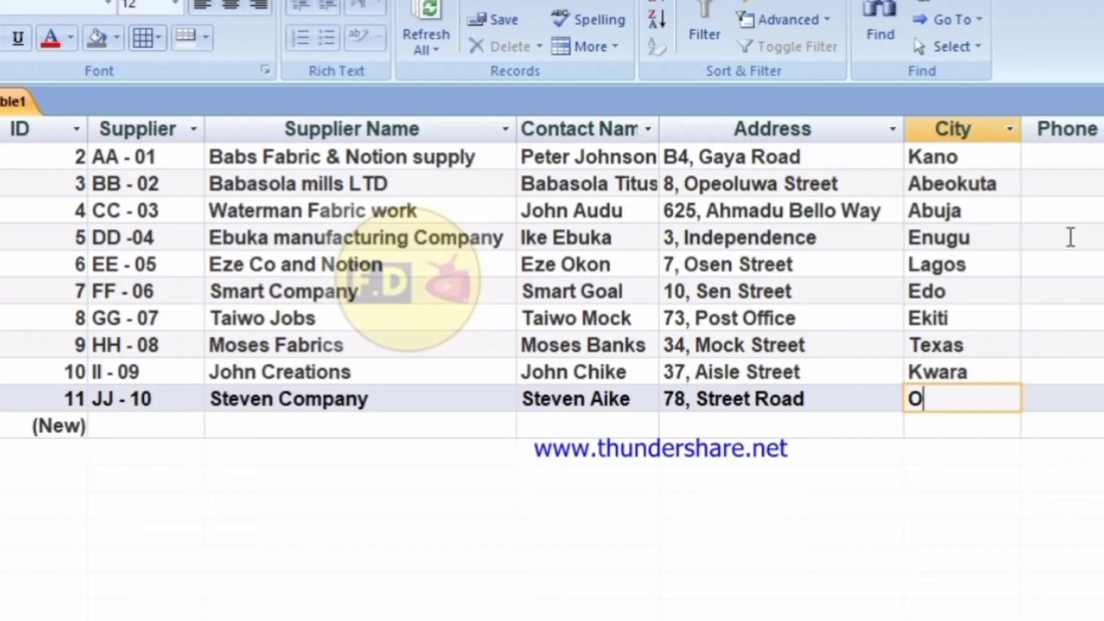
pyautogui.write('ndo')
pyautogui.click(1080, 151)
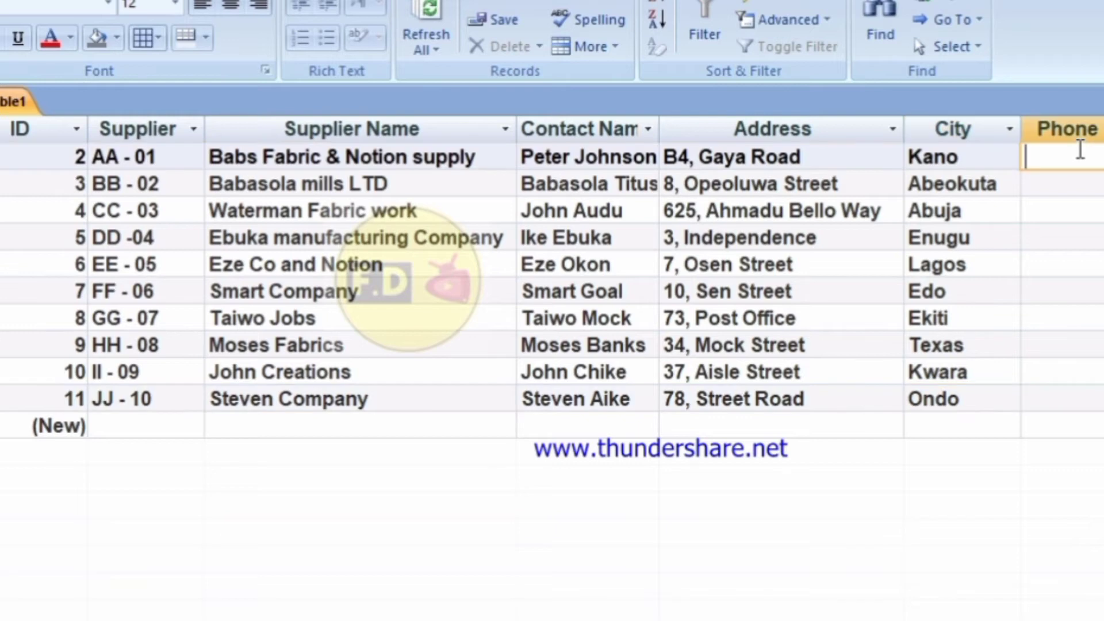
pyautogui.write('08058')
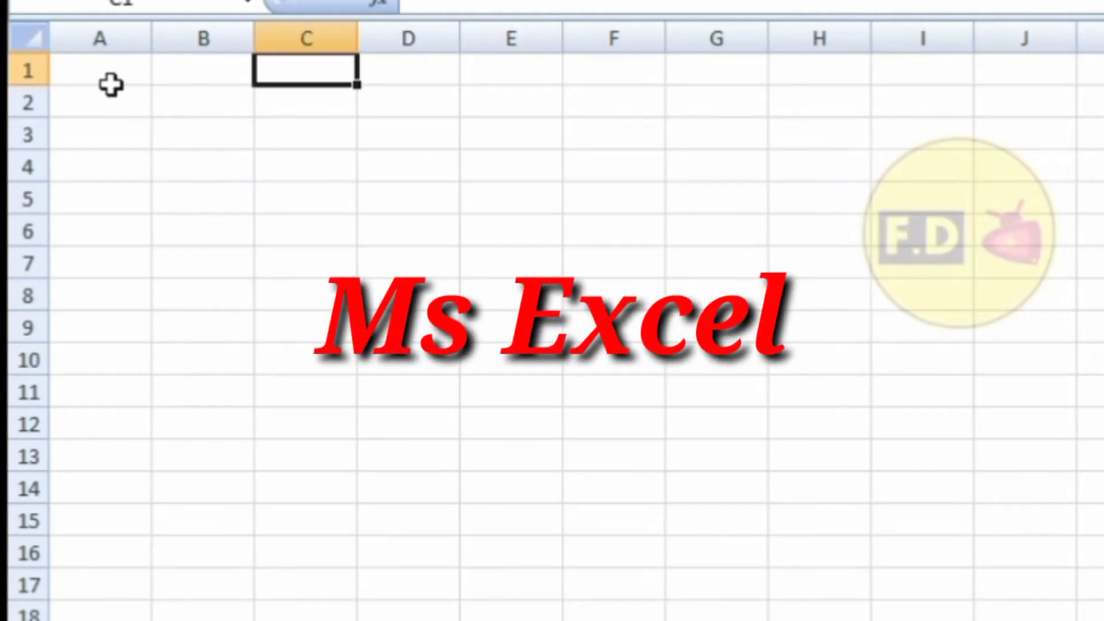
# Enter the headers S/N in A1 and Product in B1.
pyautogui.click(111, 80)
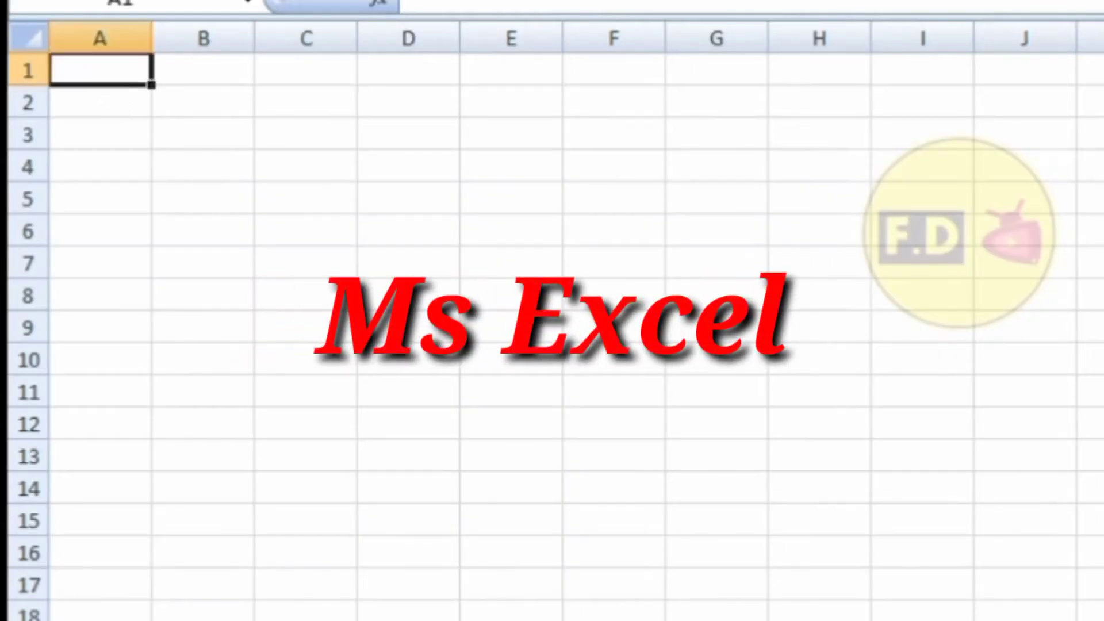
pyautogui.write('S/')
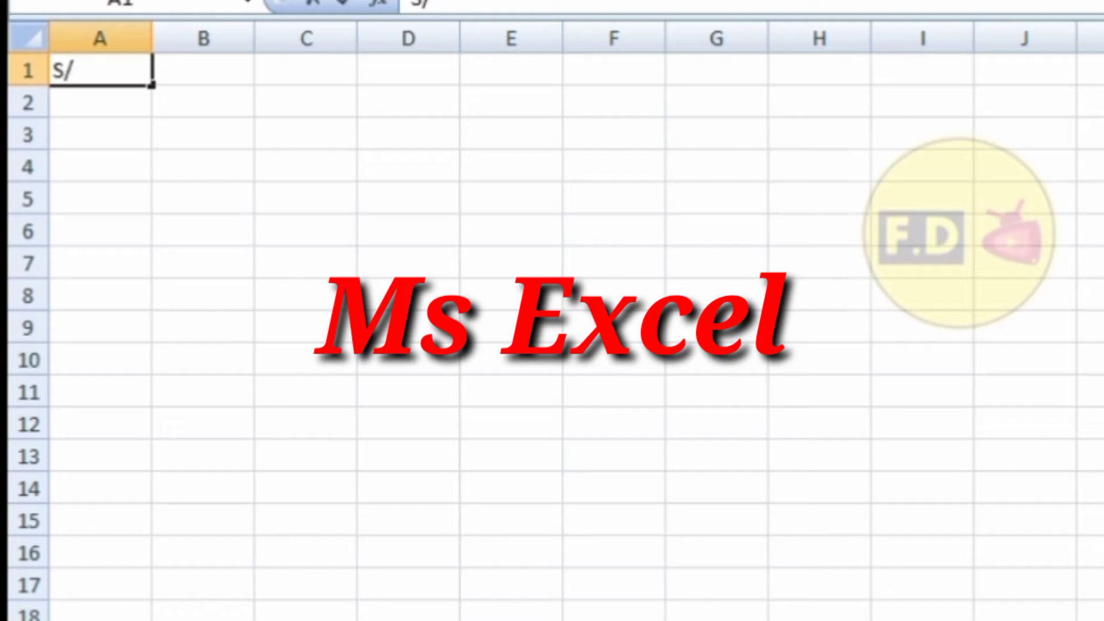
pyautogui.write('n')
pyautogui.press('BackSpace')
pyautogui.write('N')
pyautogui.press('Tab')
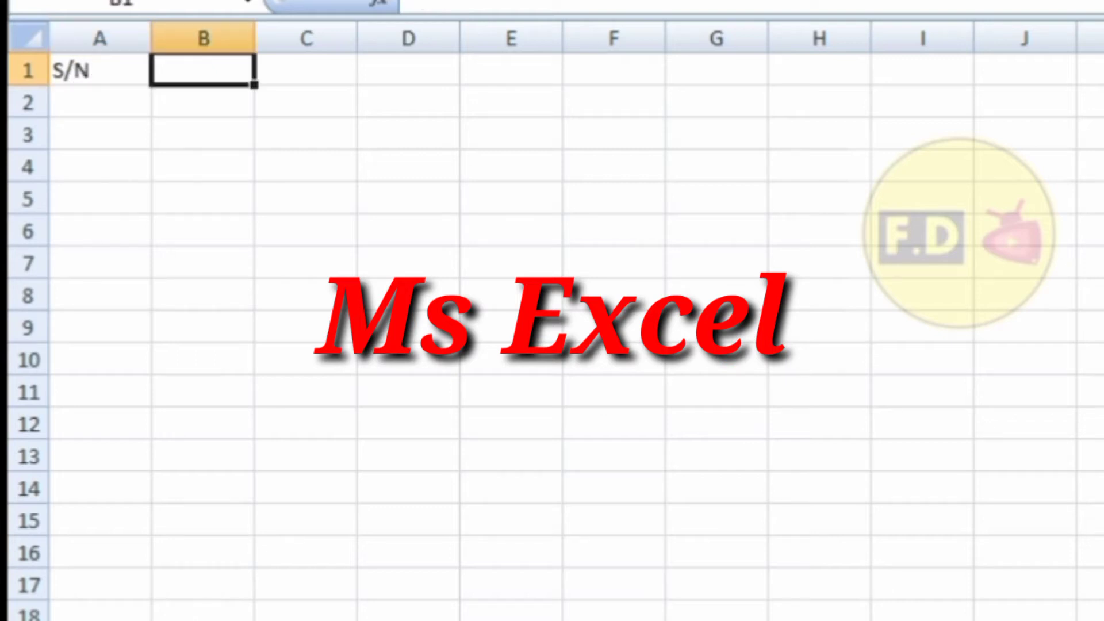
pyautogui.write('P')
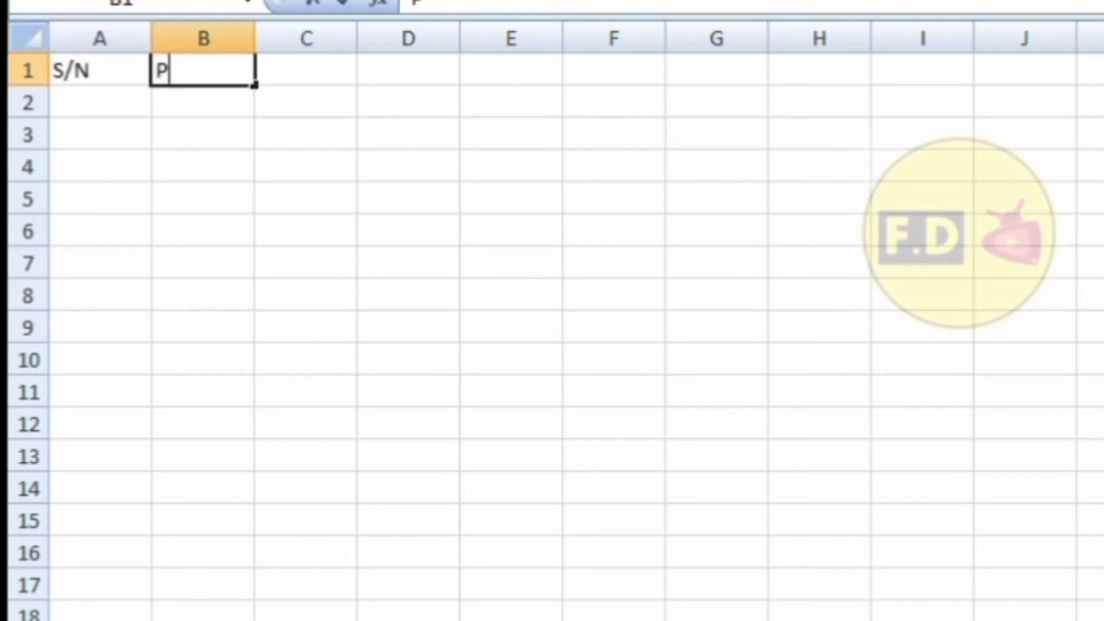
pyautogui.write('roduct')
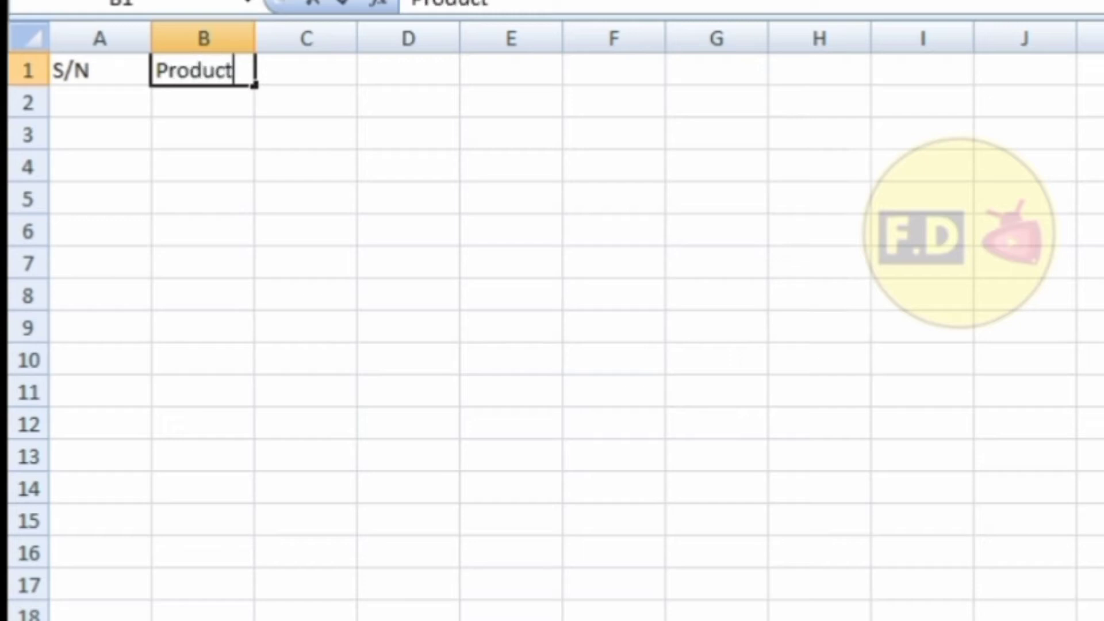
pyautogui.press('Tab')
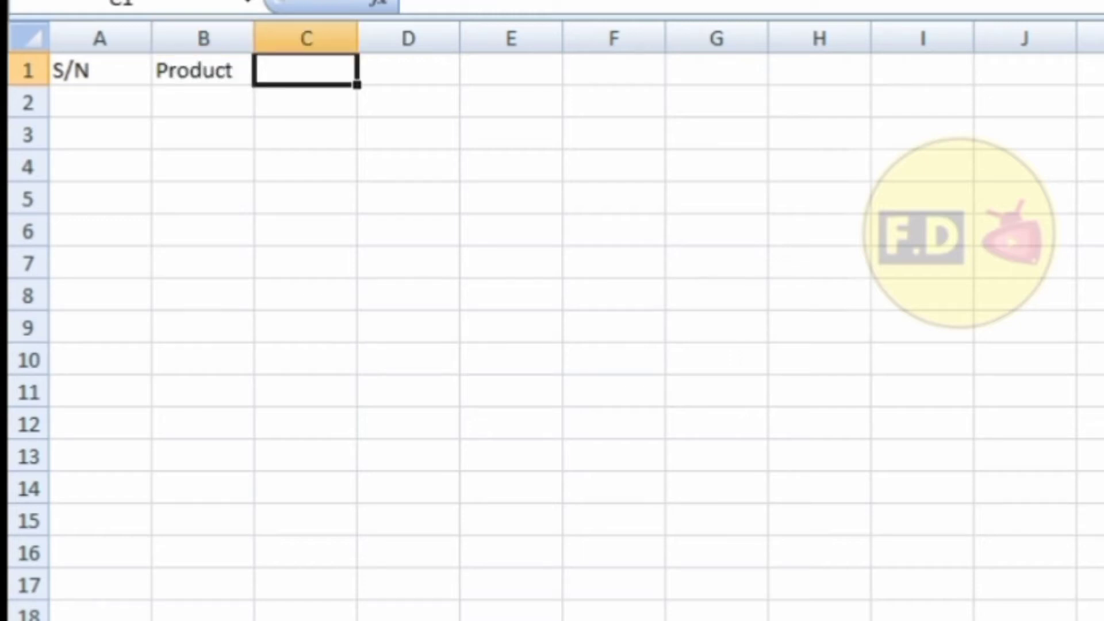
# Add quantity headers through Quantity sold (g) in E1, then type Unit selling price in F1.
pyautogui.write('Quanti')
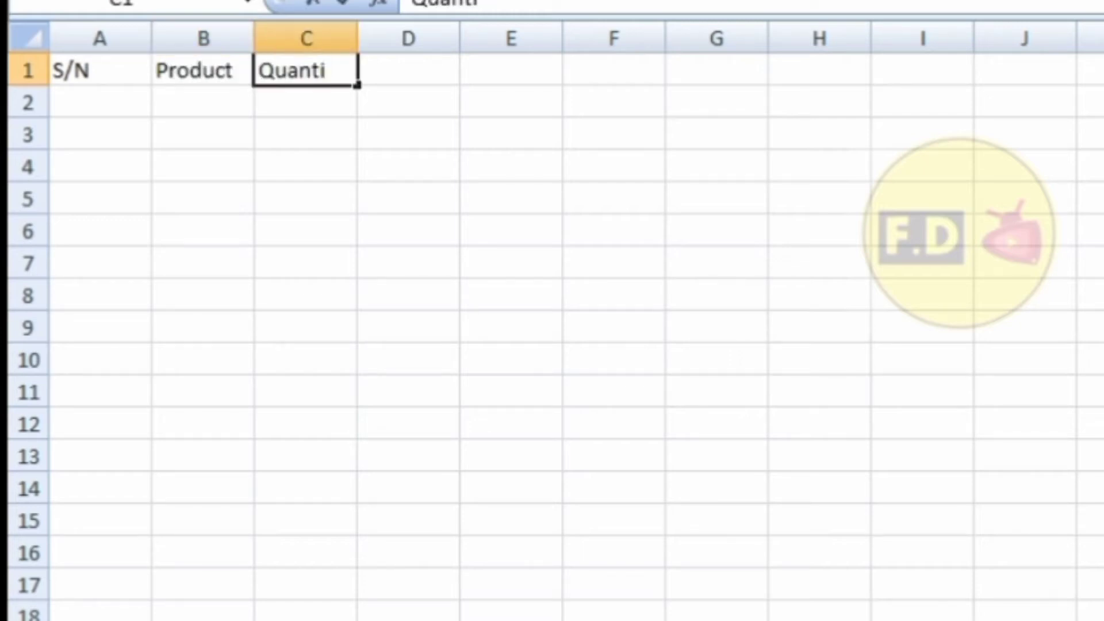
pyautogui.write('ty supplied')
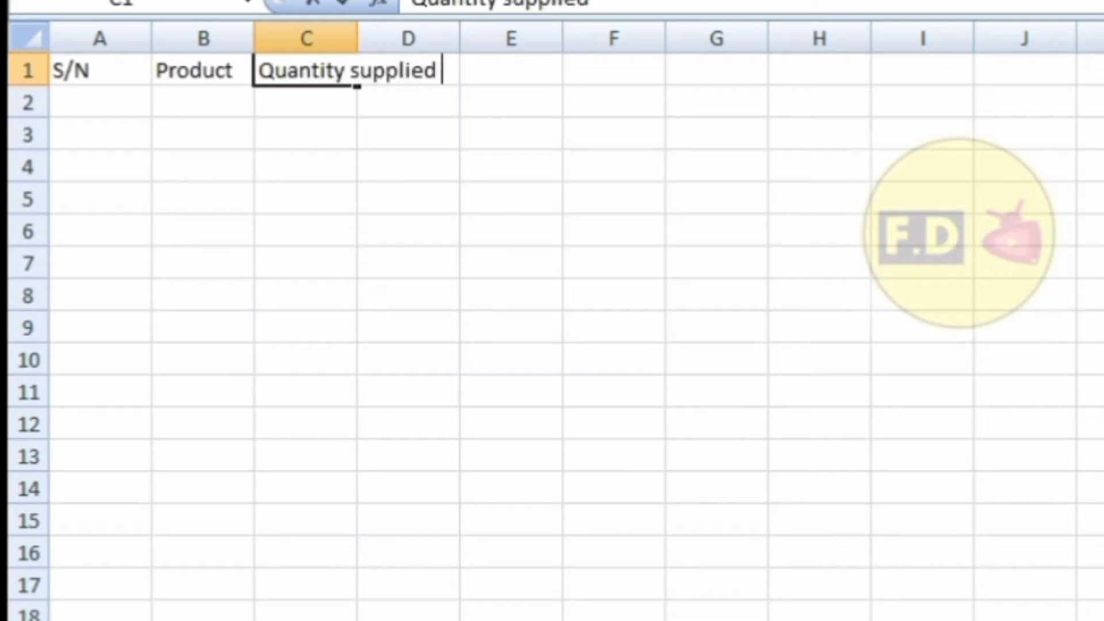
pyautogui.write(' (g')
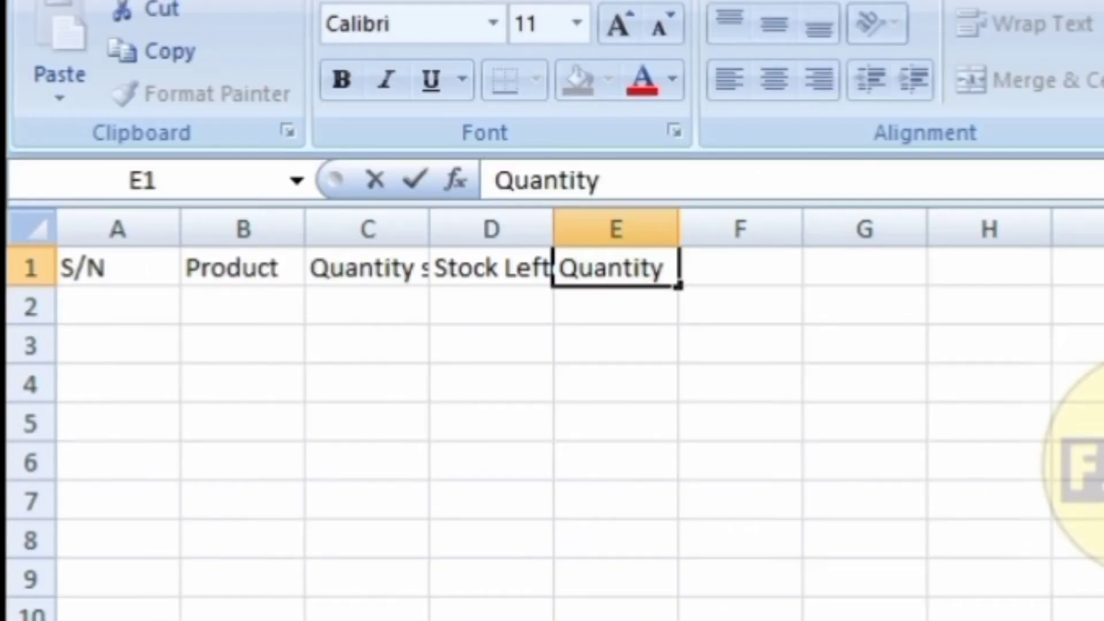
pyautogui.write('sold ((')
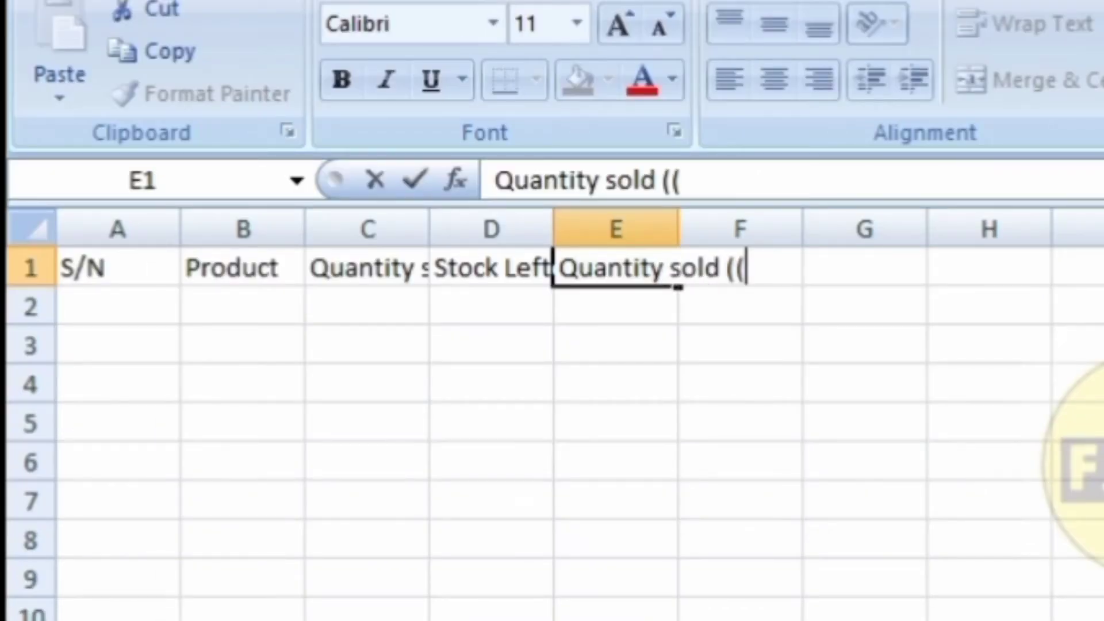
pyautogui.press('BackSpace')
pyautogui.write(')')
pyautogui.click(491, 267)
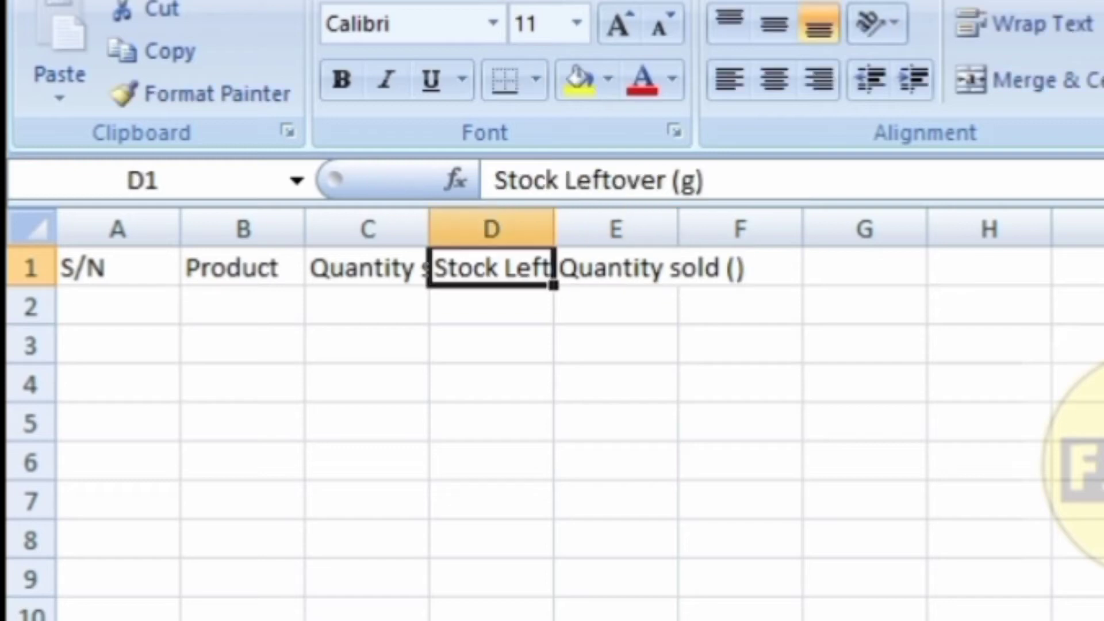
pyautogui.click(674, 269)
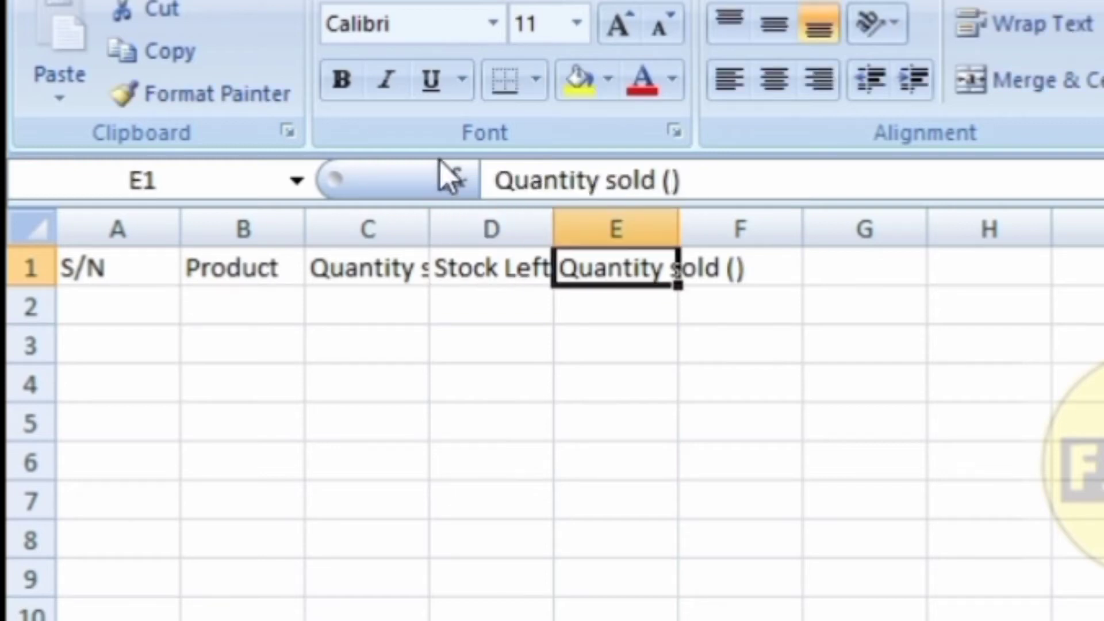
pyautogui.click(674, 182)
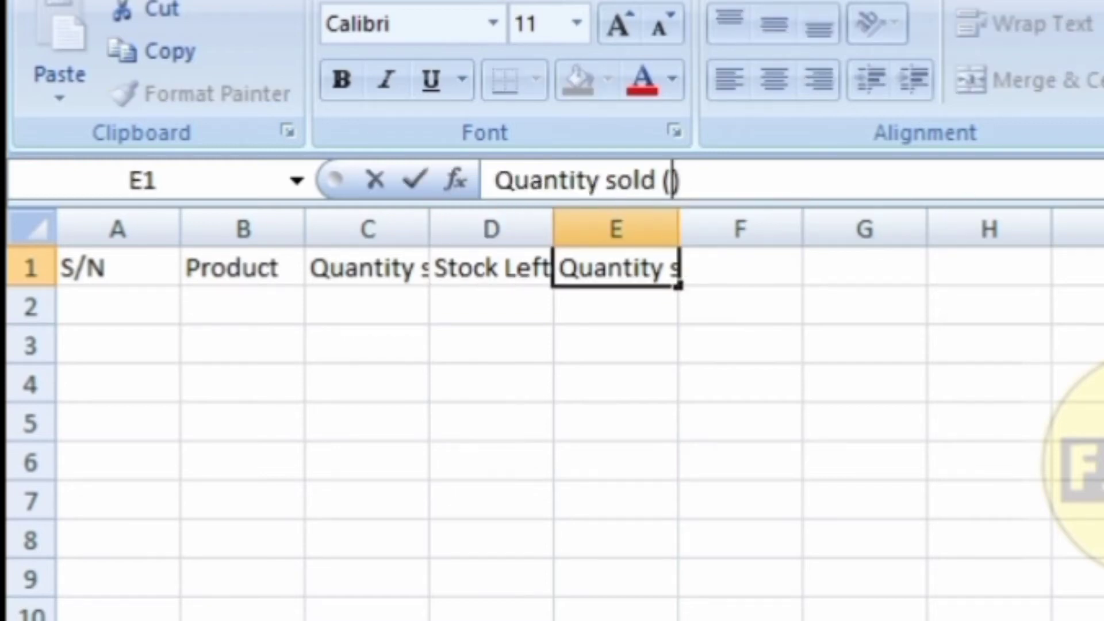
pyautogui.write('g')
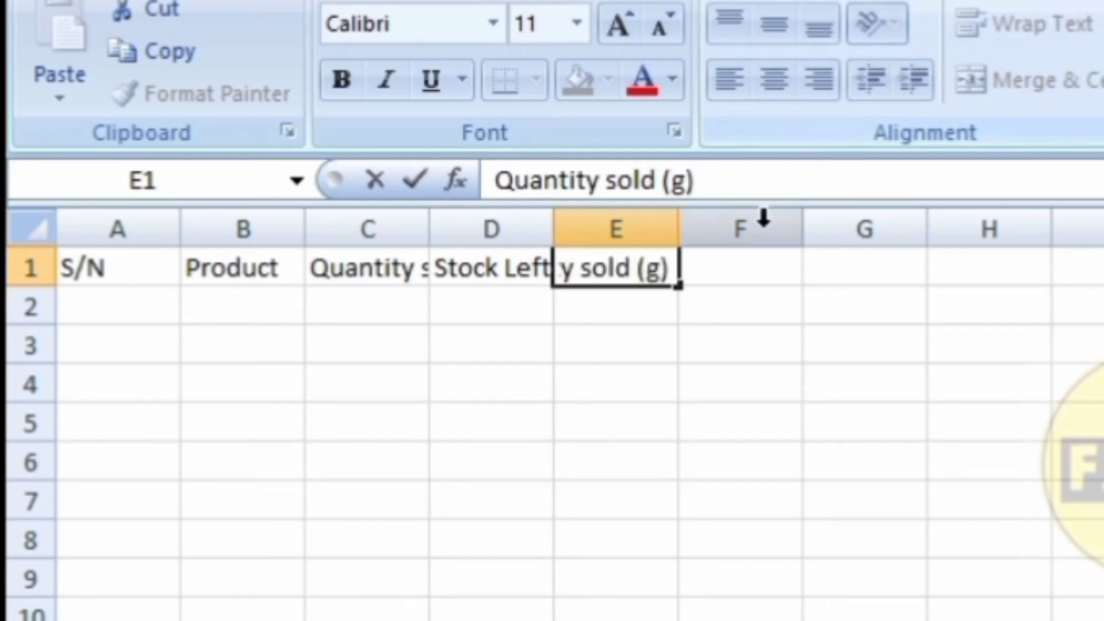
pyautogui.click(719, 275)
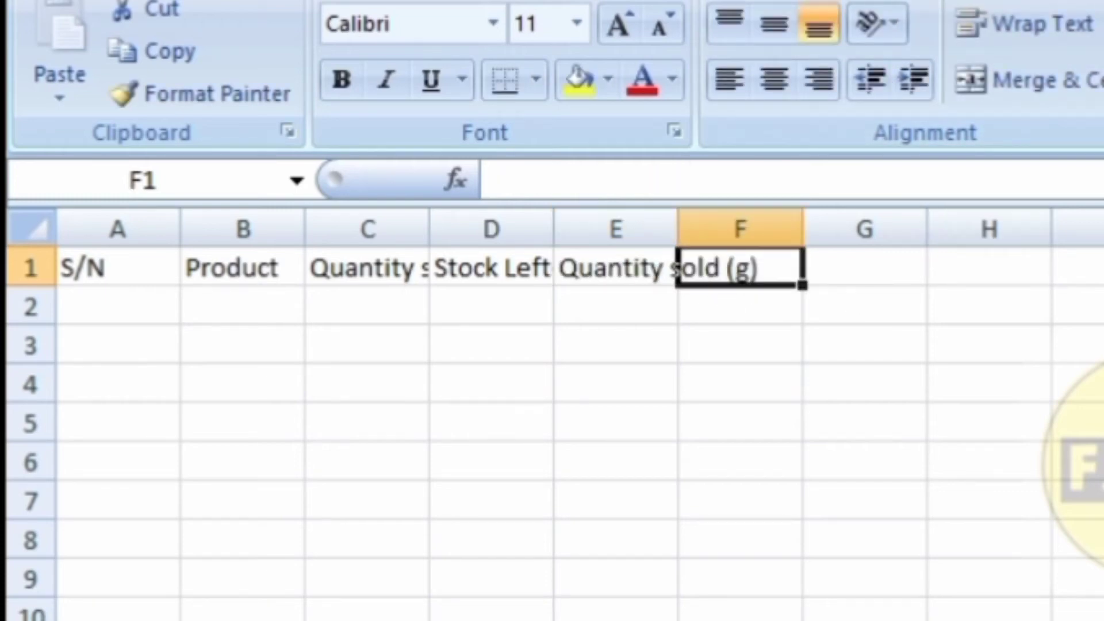
pyautogui.write('Unit')
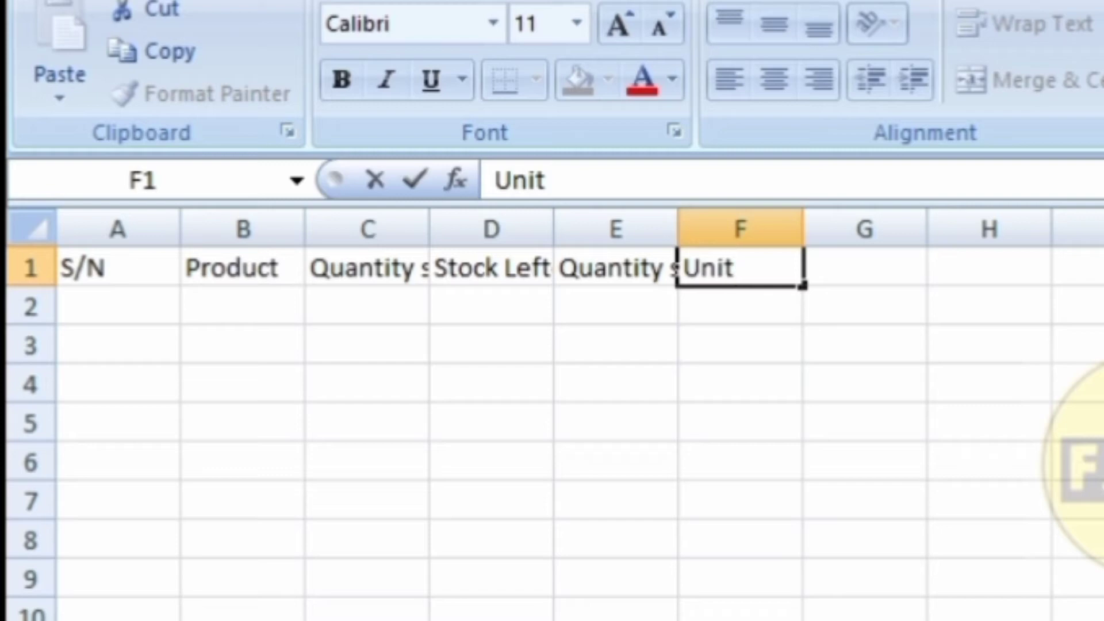
pyautogui.write(' selling ')
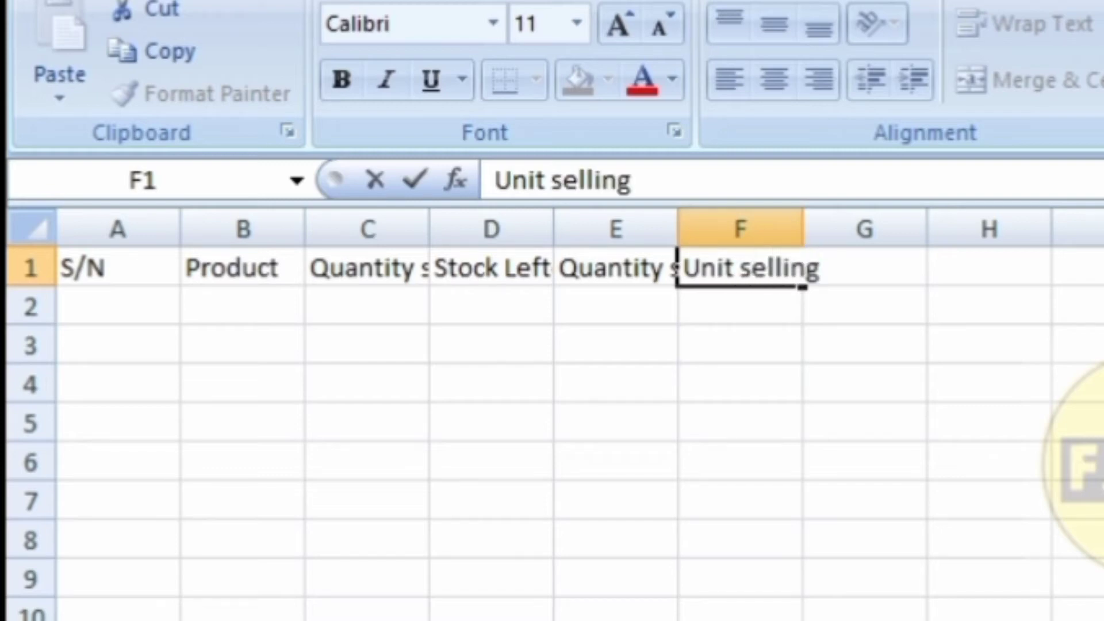
pyautogui.write('price')
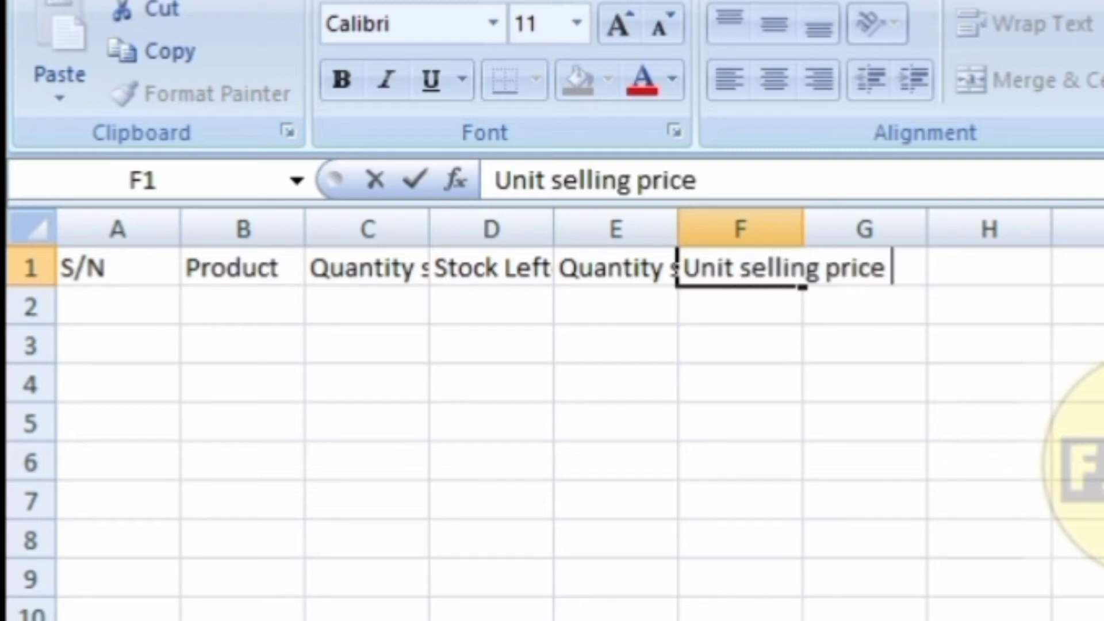
pyautogui.write(' (')
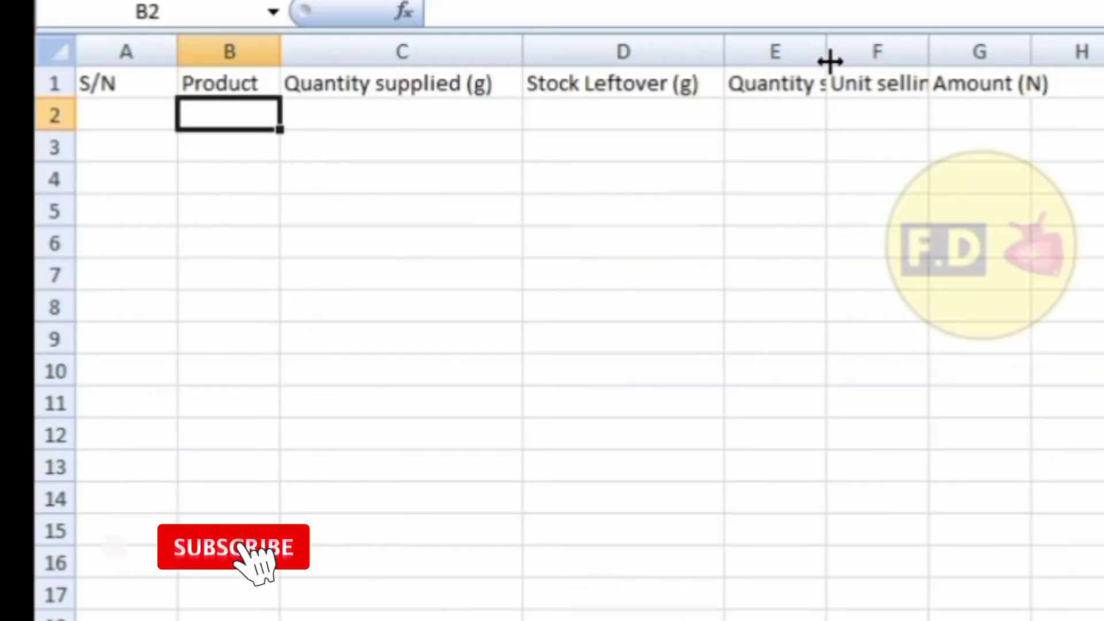
# Widen columns E and F for their headers and start serial numbers 1–3 from A2.
pyautogui.moveTo(830, 60); pyautogui.dragTo(917, 63)
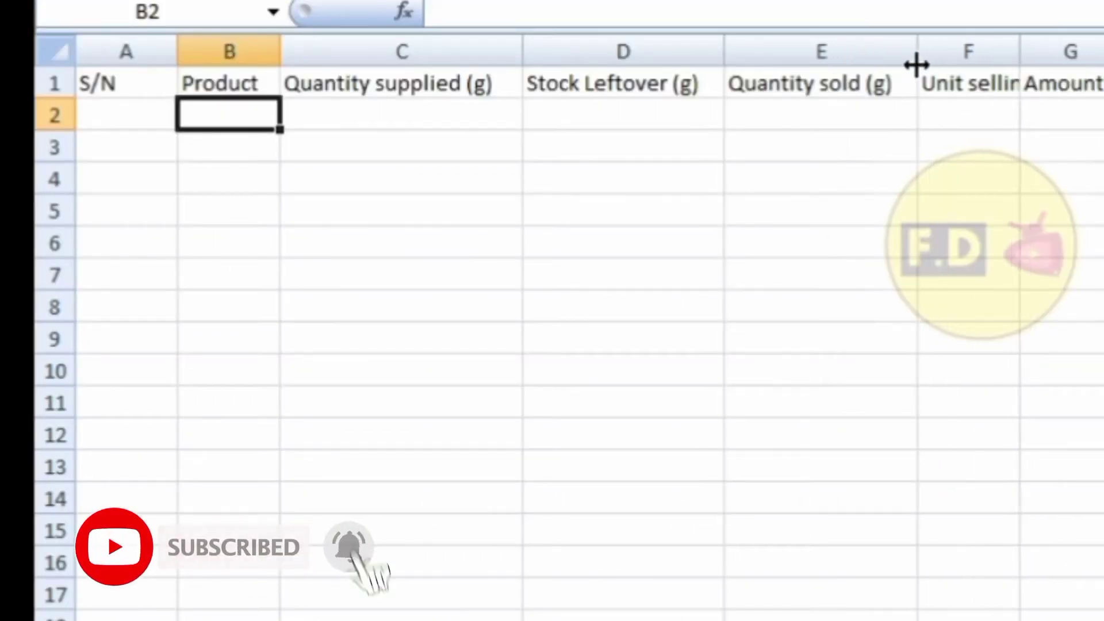
pyautogui.moveTo(1010, 59); pyautogui.dragTo(1100, 52)
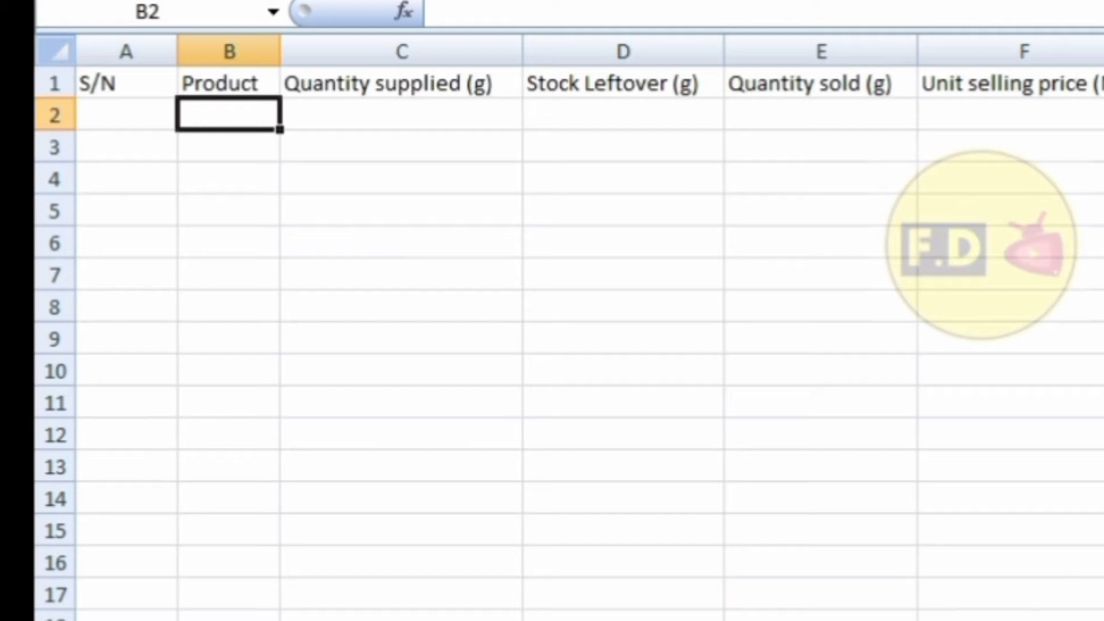
pyautogui.click(146, 119)
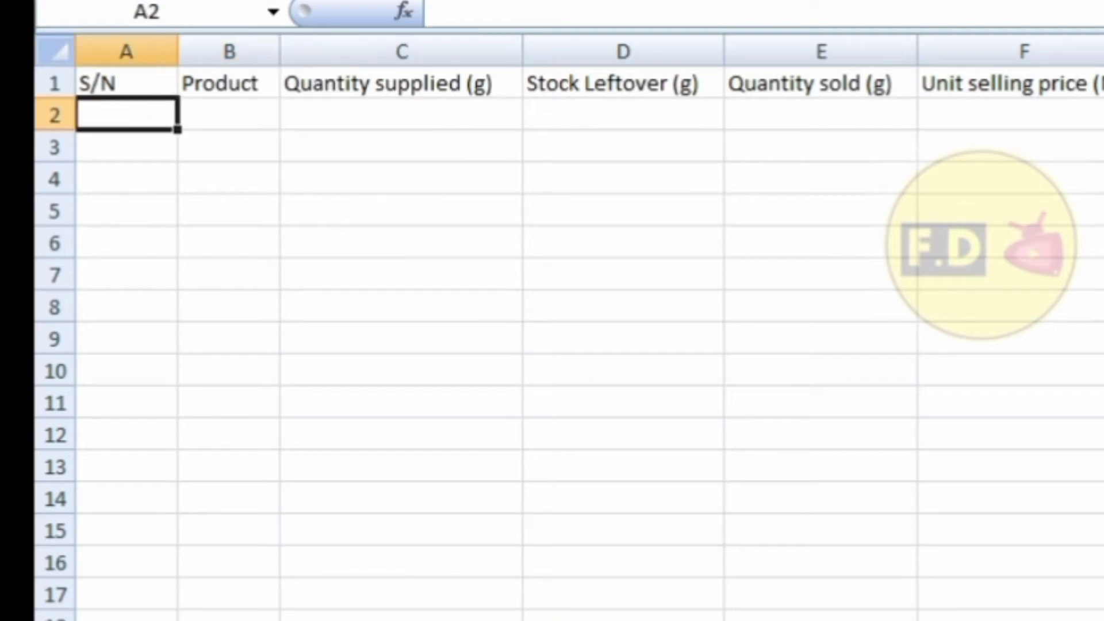
pyautogui.write('1')
pyautogui.press('Return')
pyautogui.write('2')
pyautogui.press('Return')
pyautogui.write('3')
pyautogui.press('Return')
# Continue the serial numbers 4 through 10 down column A.
pyautogui.write('4')
pyautogui.press('Return')
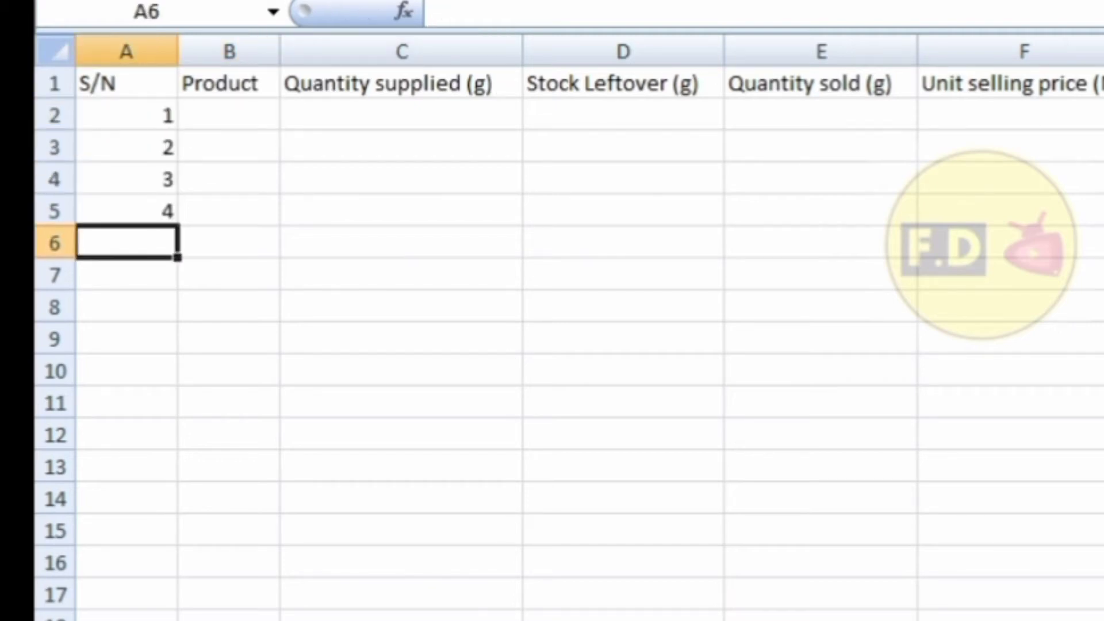
pyautogui.write('5 6 7 ')
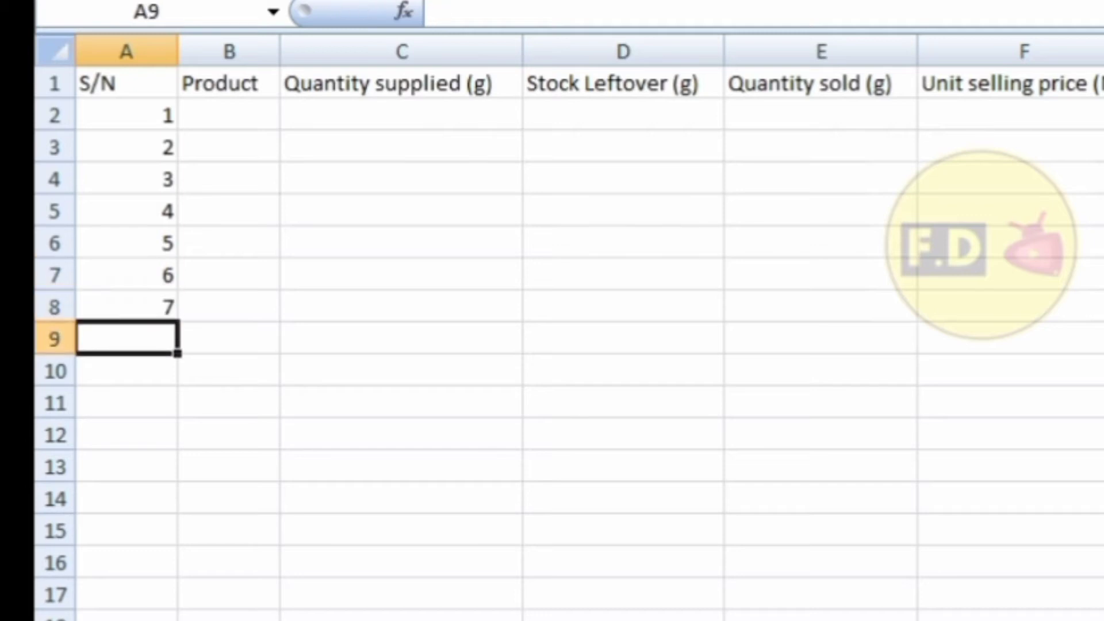
pyautogui.write('8')
pyautogui.press('Return')
pyautogui.write('9')
pyautogui.press('Return')
pyautogui.write('10')
pyautogui.press('Return')
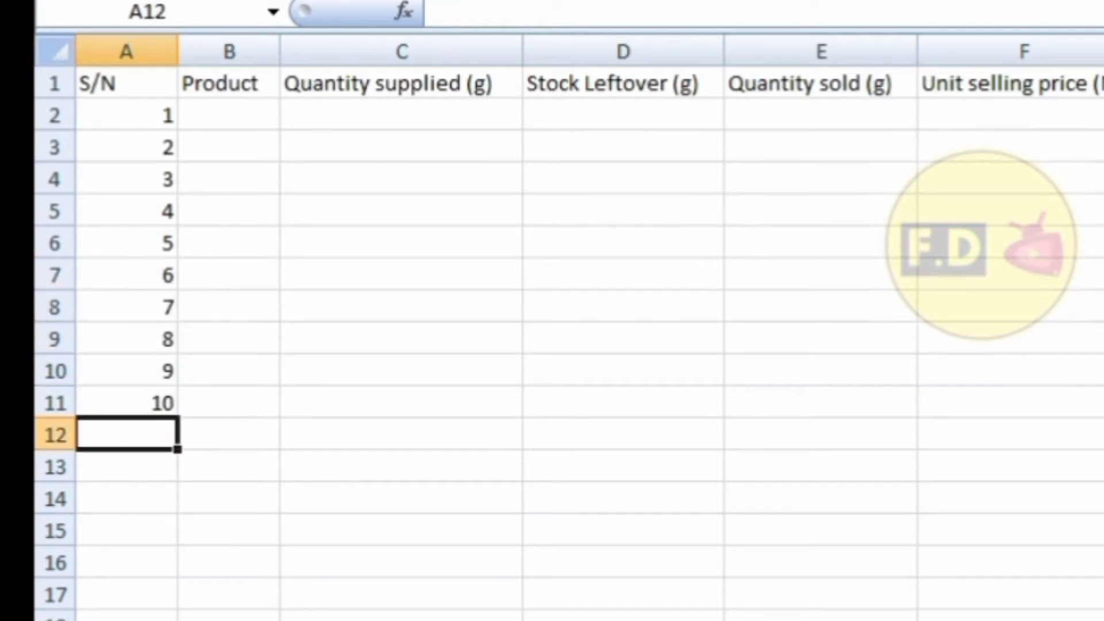
# List products Milk, Sugar through Golden Morn and Semovita down column B from B2.
pyautogui.click(236, 118)
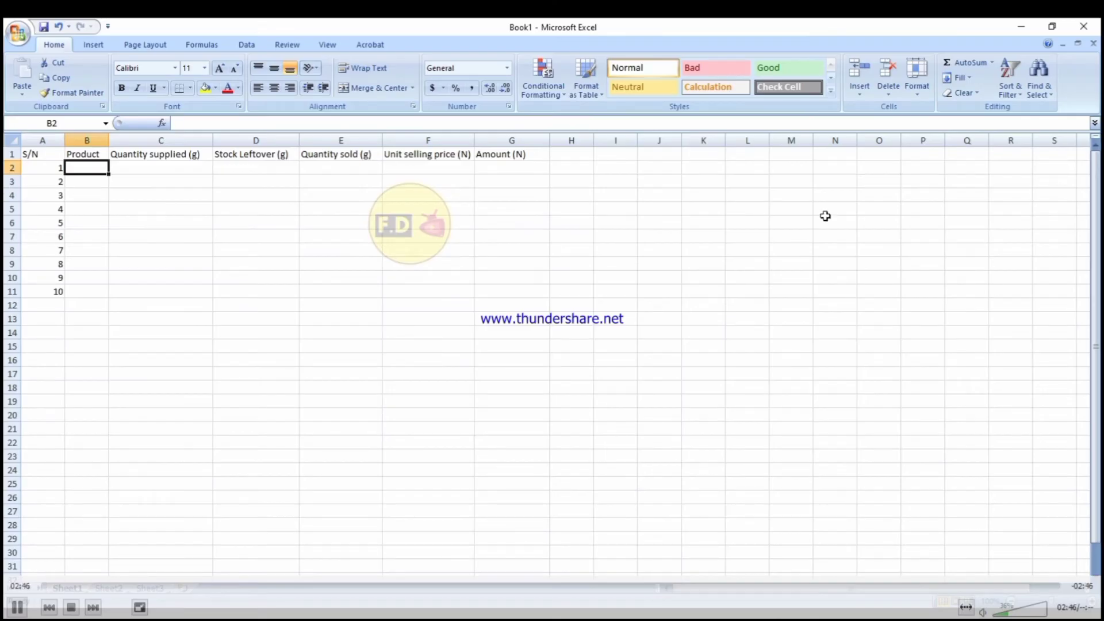
pyautogui.write('Milk')
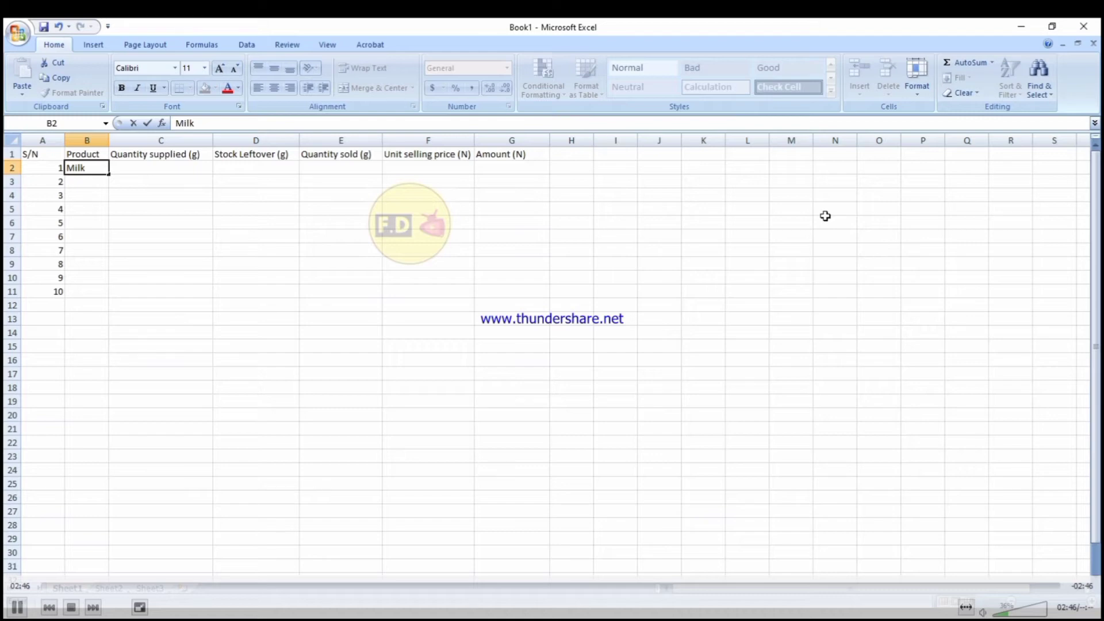
pyautogui.press('Return')
pyautogui.write('S')
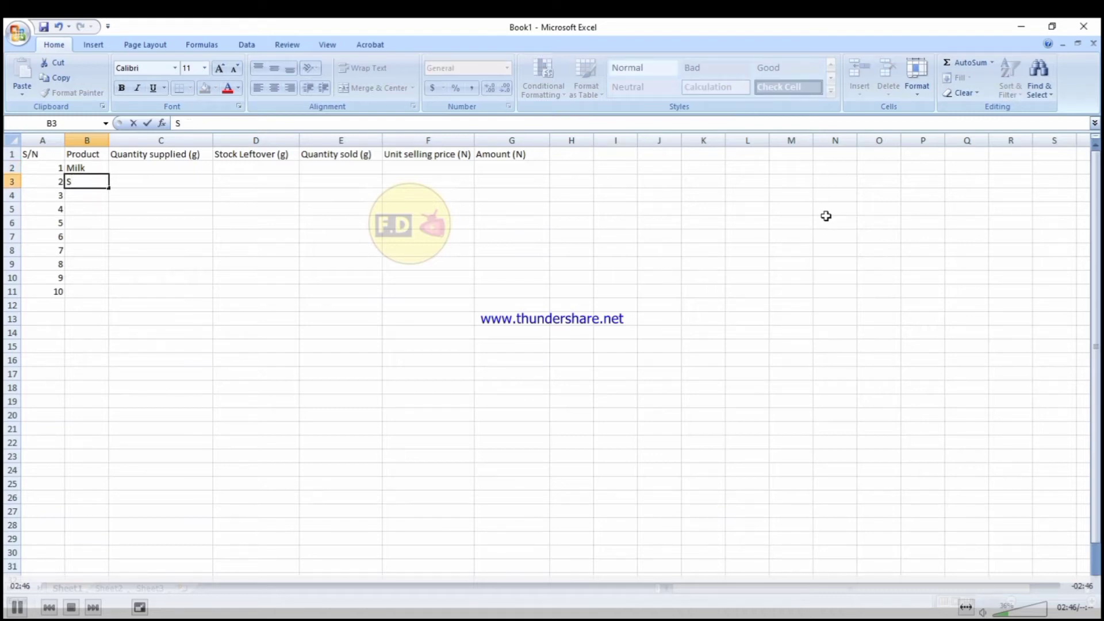
pyautogui.write('ugar')
pyautogui.press('Return')
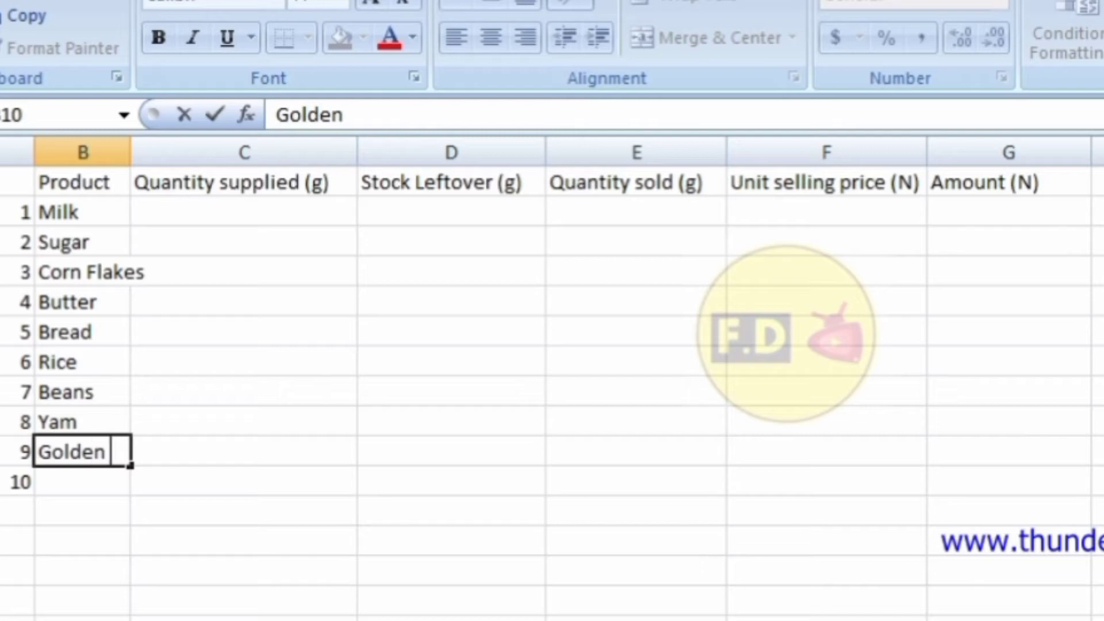
pyautogui.write('Morn')
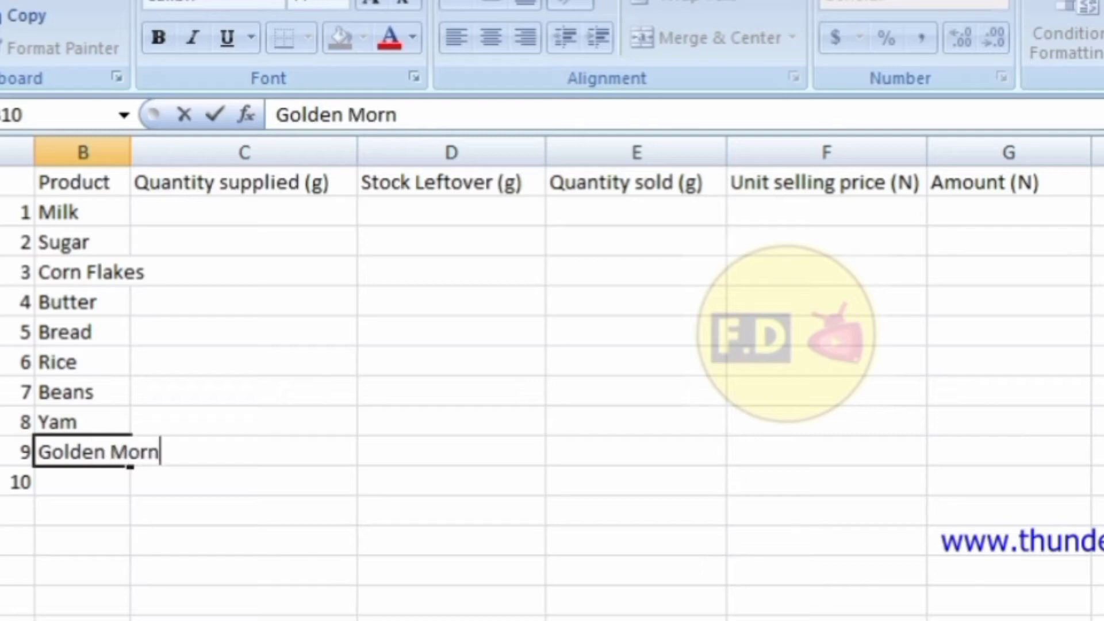
pyautogui.press('Return')
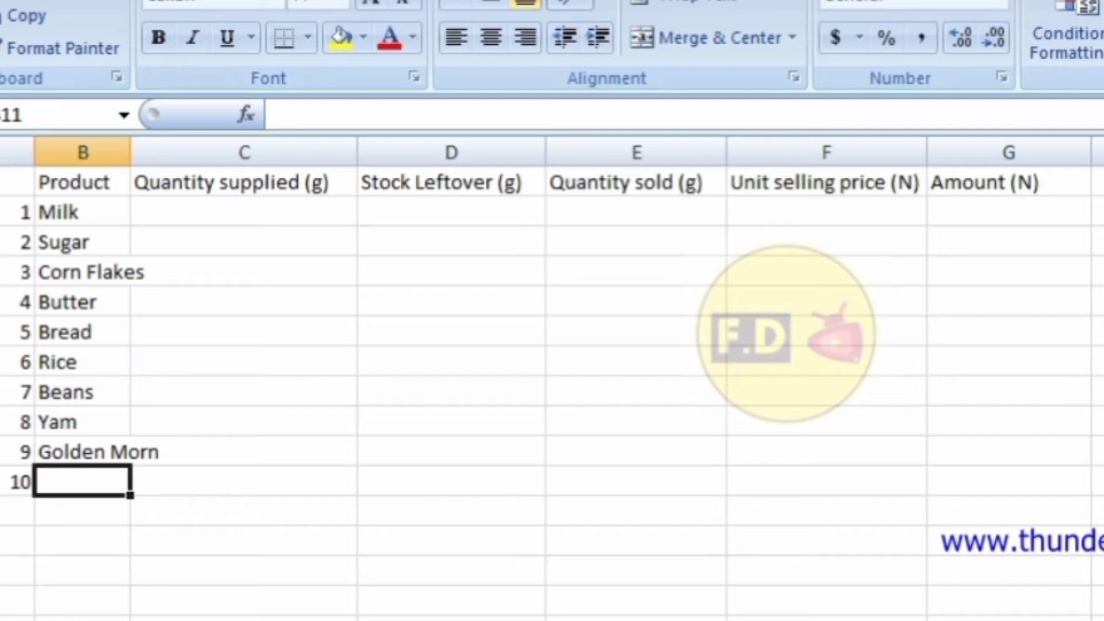
pyautogui.write('Semo')
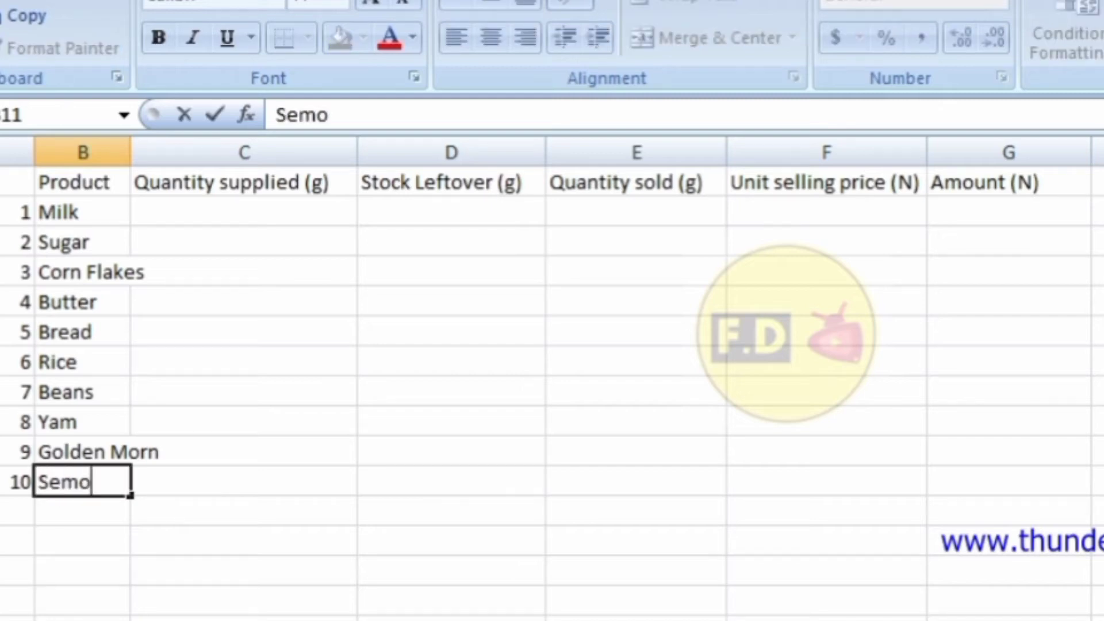
pyautogui.write('vita')
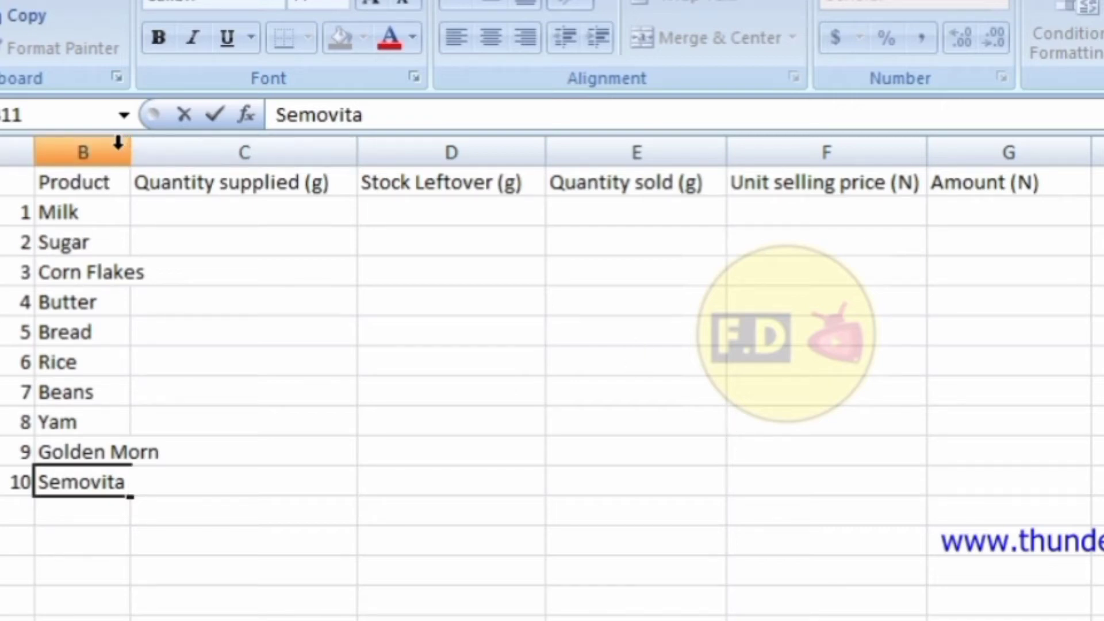
# Widen the Product column and enter quantities supplied 13, 18, 16 and 20 in column C.
pyautogui.click(174, 227)
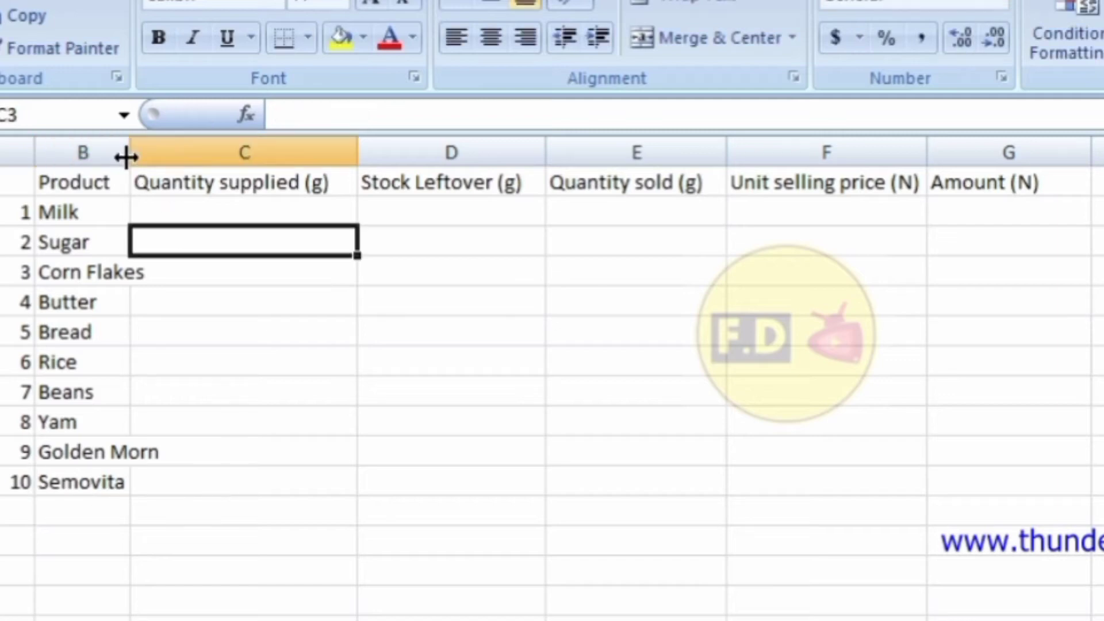
pyautogui.moveTo(125, 157); pyautogui.dragTo(165, 154)
pyautogui.click(236, 211)
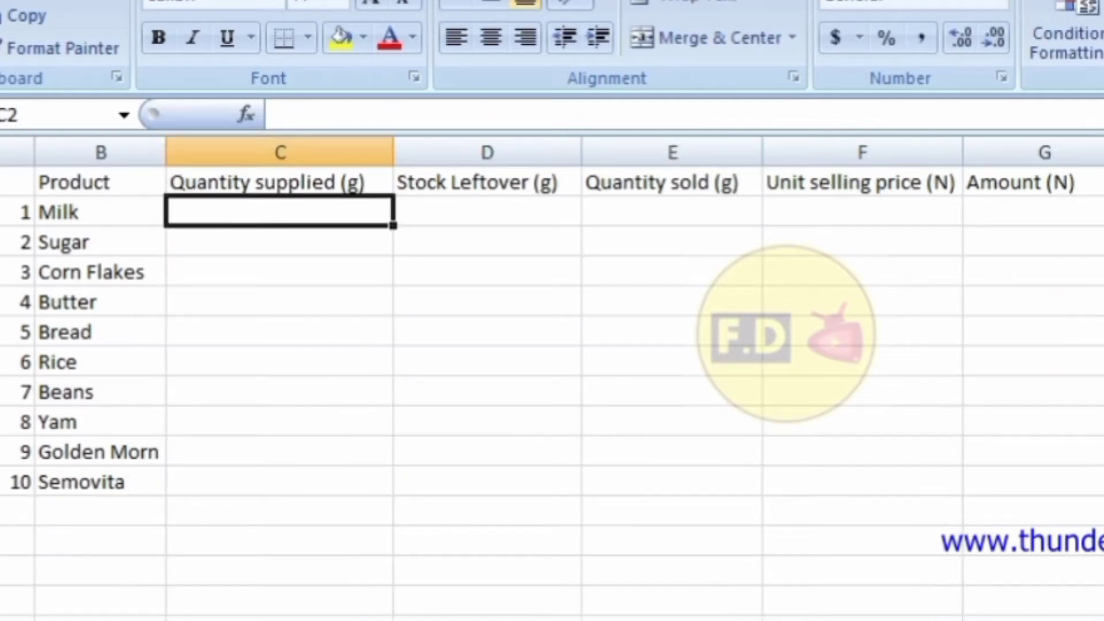
pyautogui.write('13')
pyautogui.press('Return')
pyautogui.write('18')
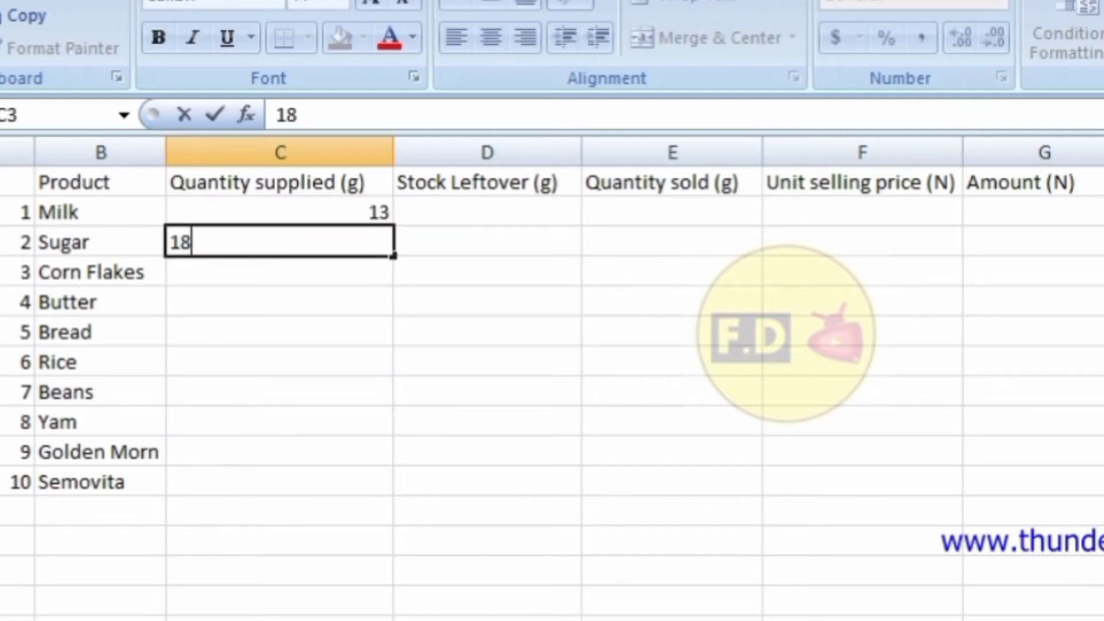
pyautogui.press('Return')
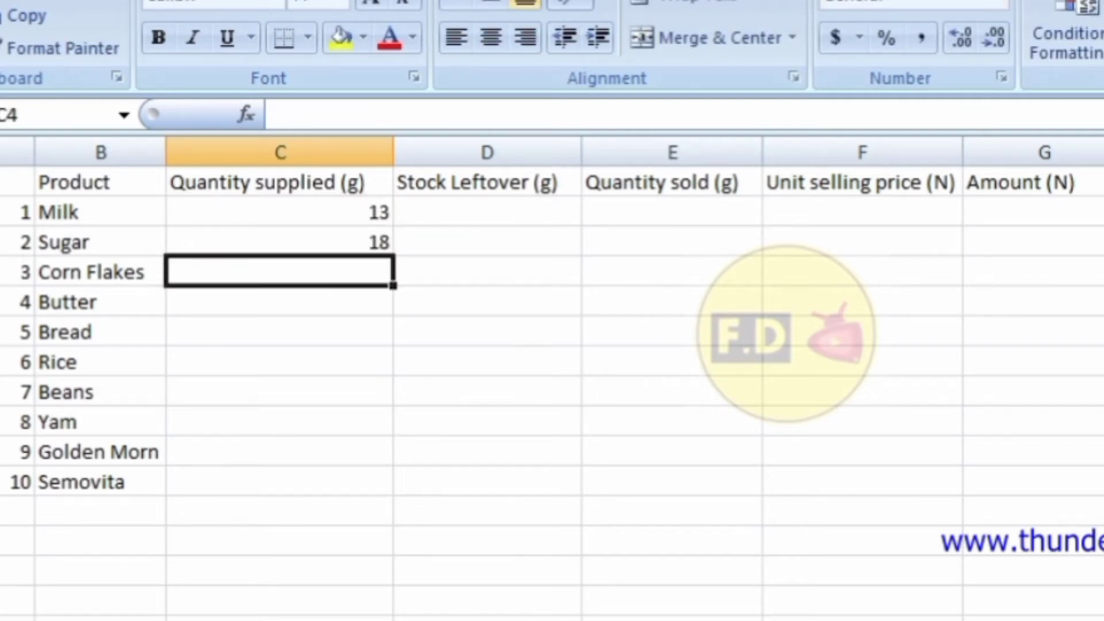
pyautogui.write('16')
pyautogui.press('Return')
pyautogui.write('20')
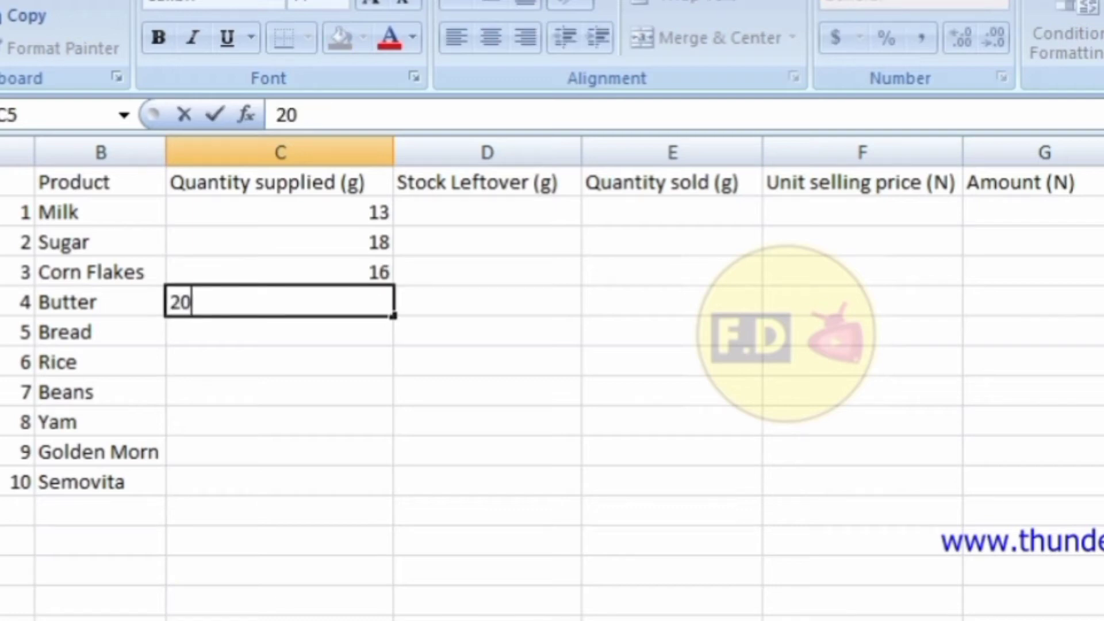
pyautogui.press('Return')
# Enter the remaining quantities supplied 17, 14, 19, 15, 16 and 21 for Bread through Semovita.
pyautogui.write('17')
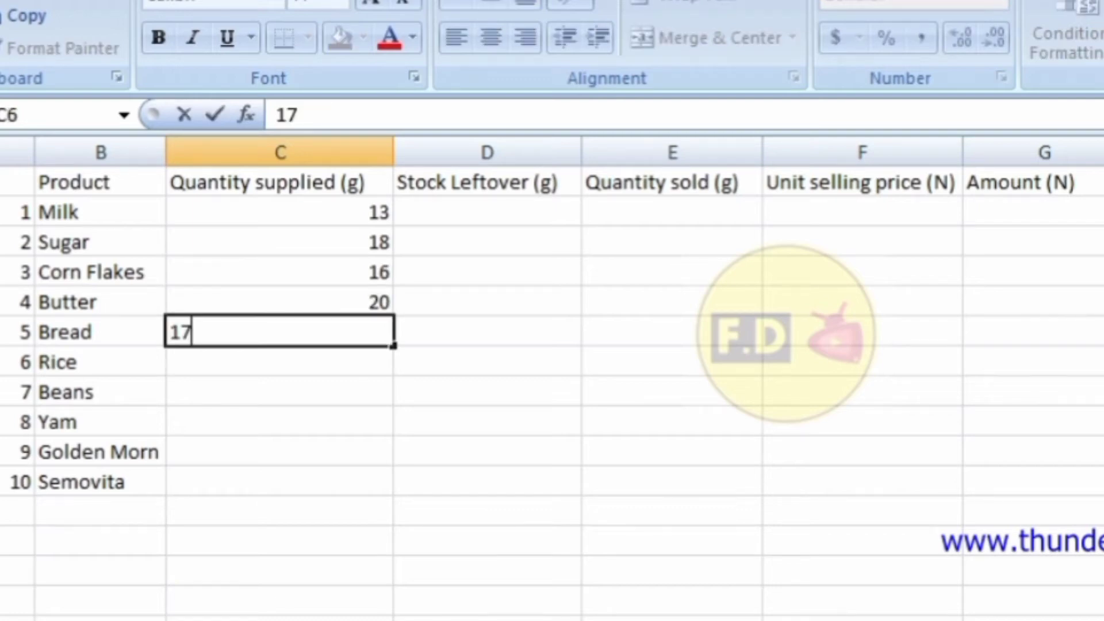
pyautogui.press('Return')
pyautogui.write('14')
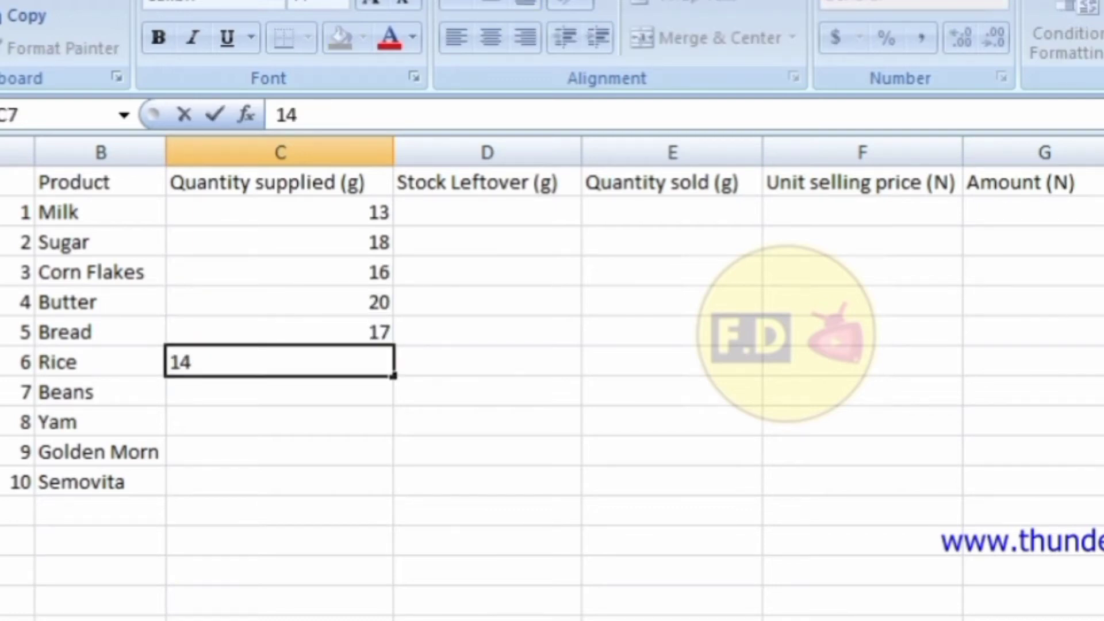
pyautogui.click(487, 361)
pyautogui.click(280, 361)
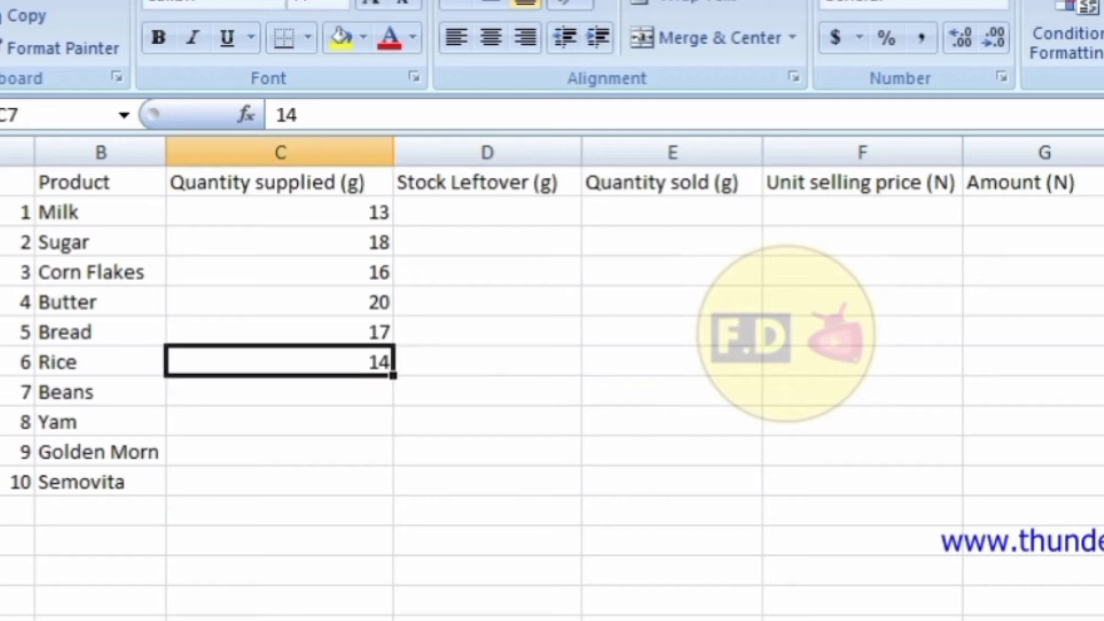
pyautogui.click(279, 392)
pyautogui.write('19')
pyautogui.press('Return')
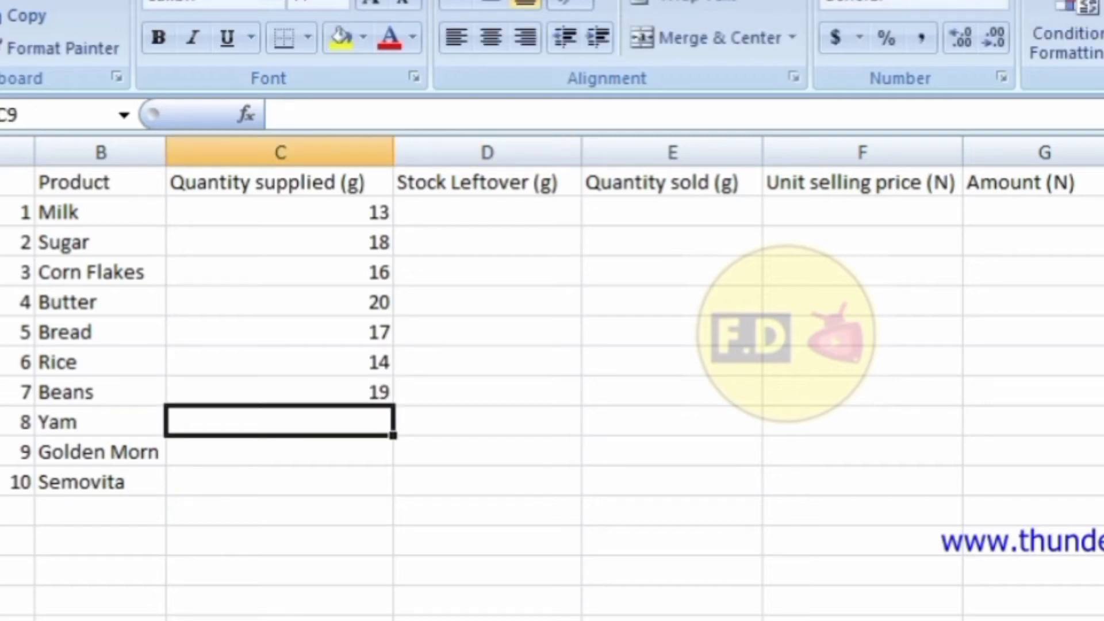
pyautogui.write('15')
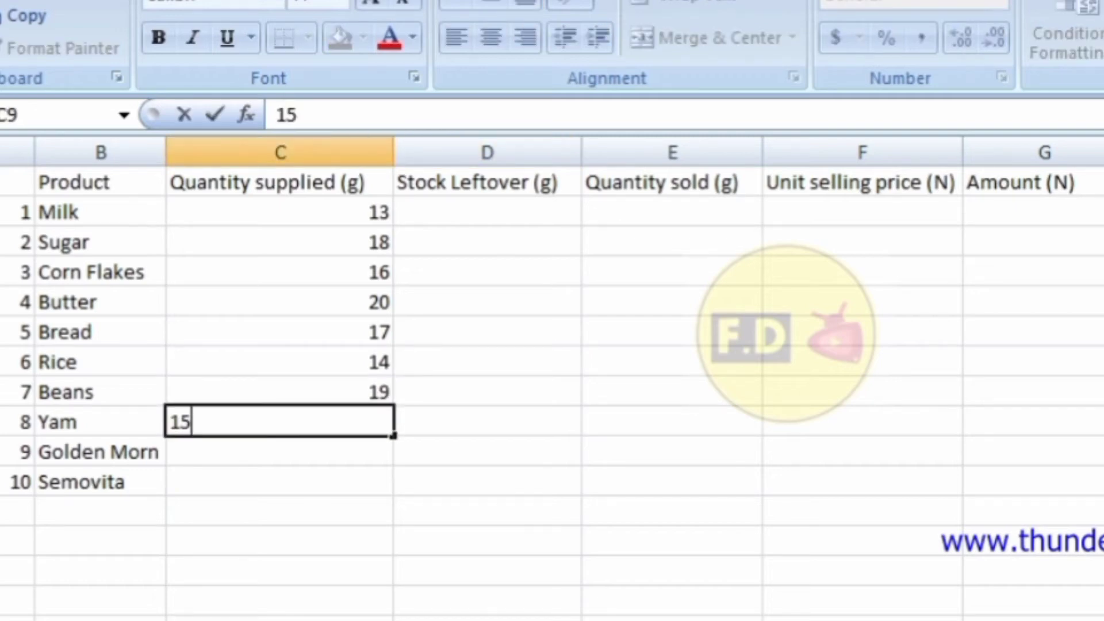
pyautogui.press('Return')
pyautogui.write('16')
pyautogui.press('Return')
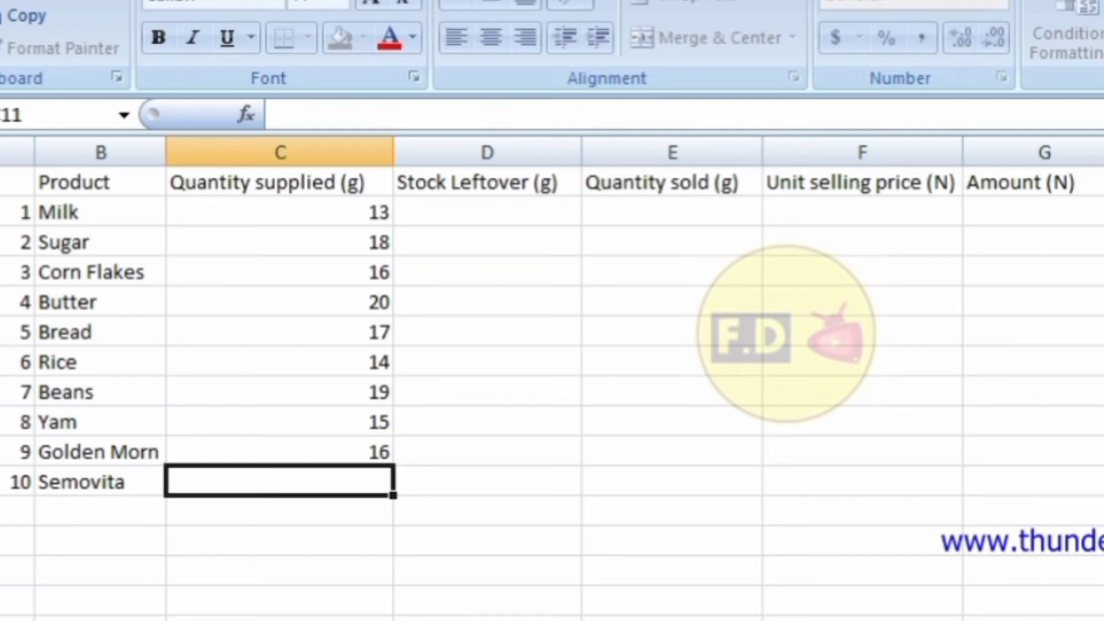
pyautogui.write('21')
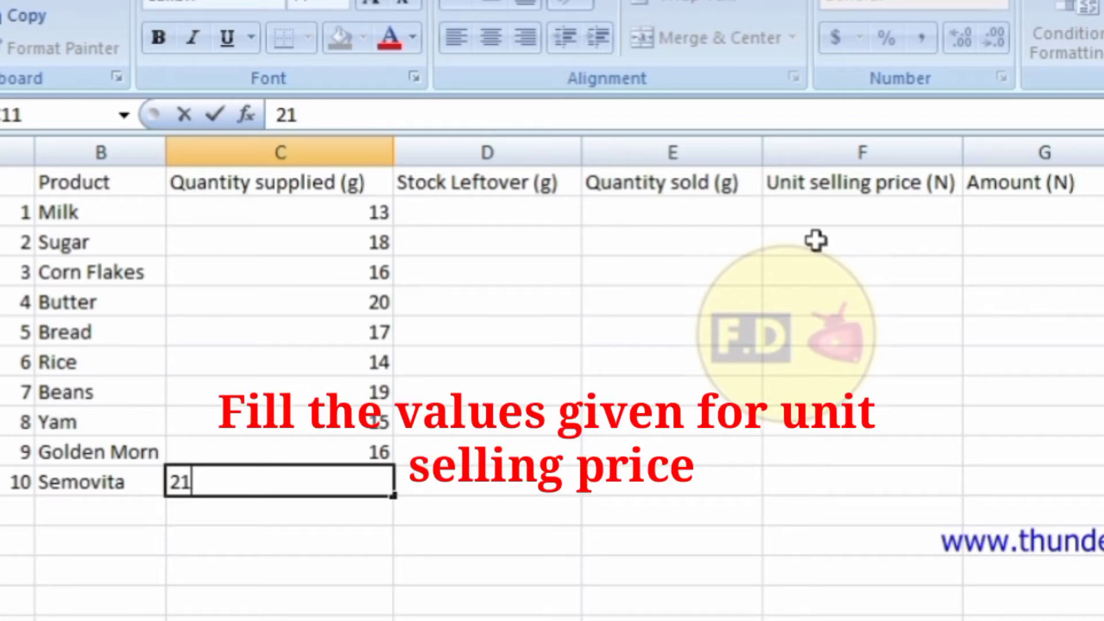
# Enter the unit selling prices in column F, starting with Milk at 4 and Sugar at 2.
pyautogui.click(888, 221)
pyautogui.write('4')
pyautogui.press('Return')
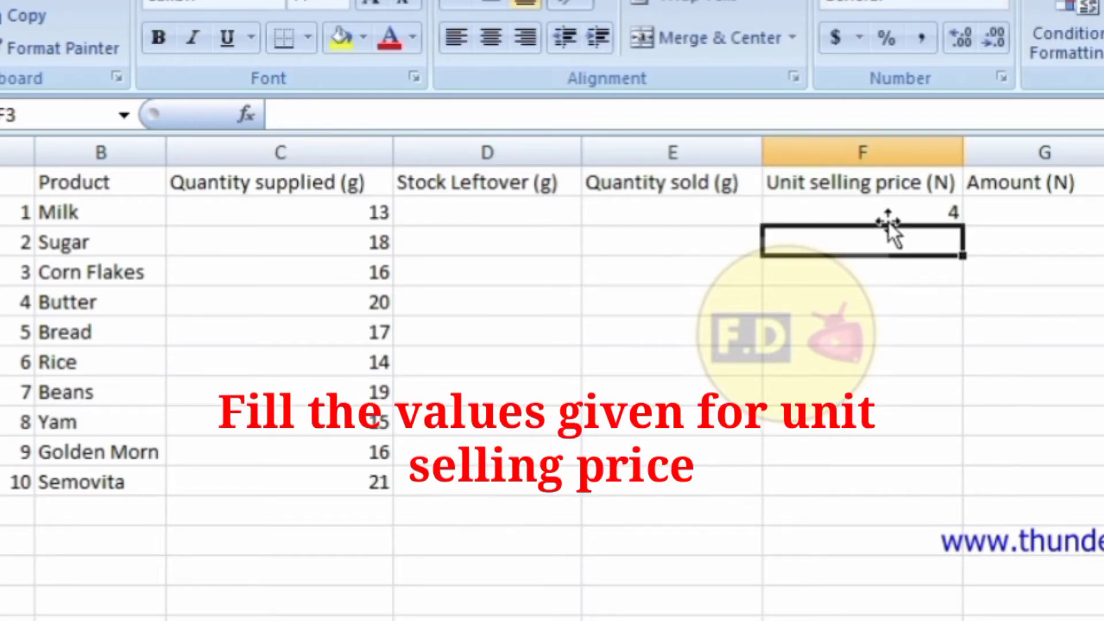
pyautogui.write('2')
pyautogui.press('Return')
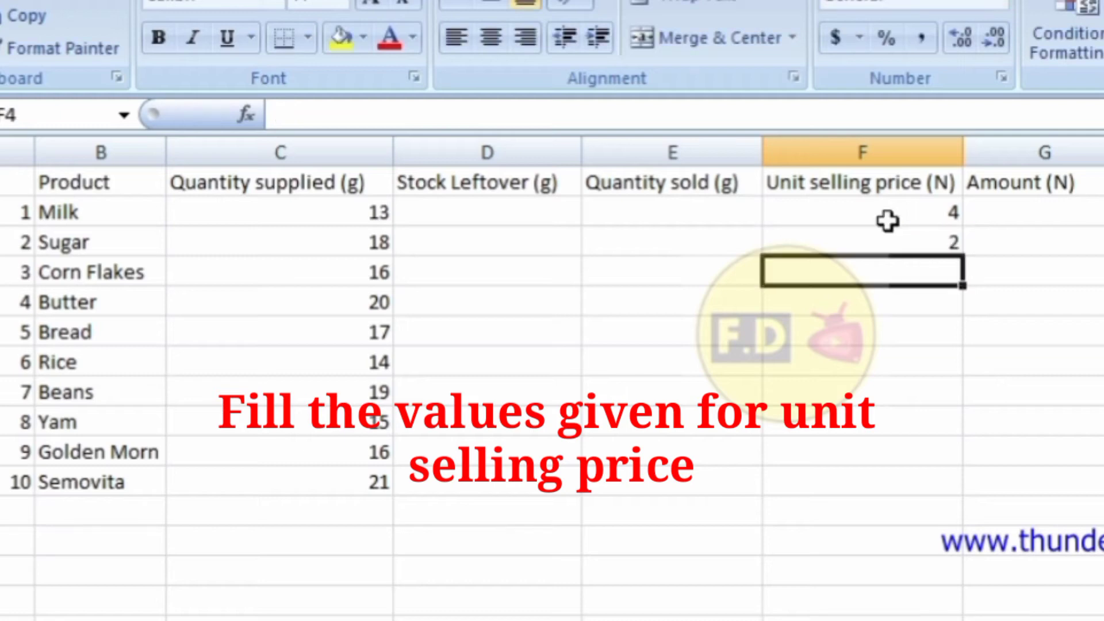
pyautogui.write('3')
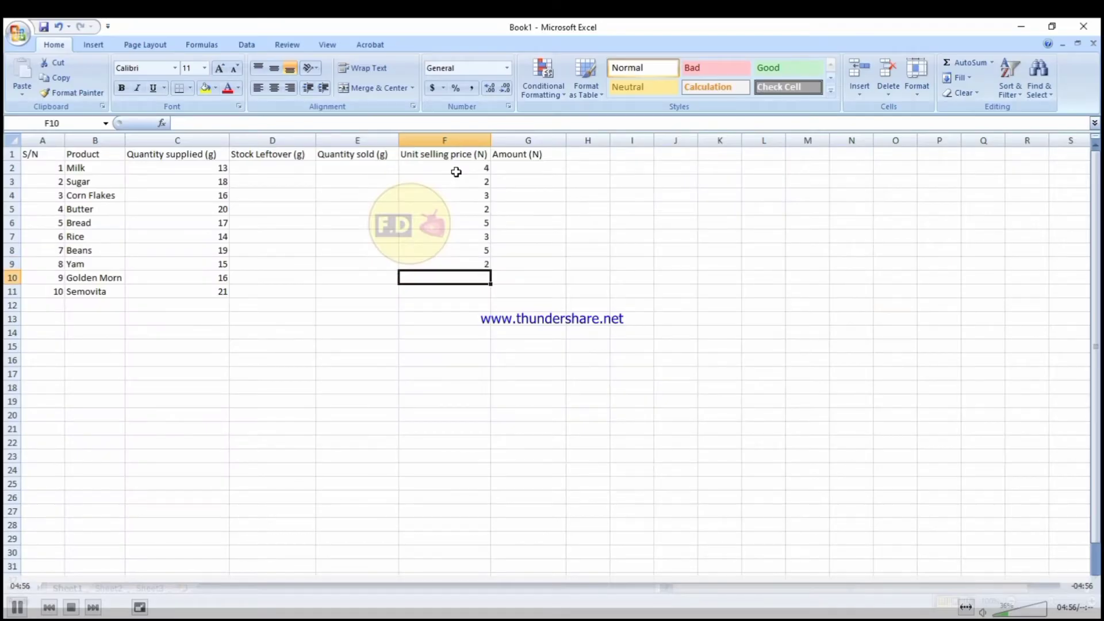
pyautogui.write('3')
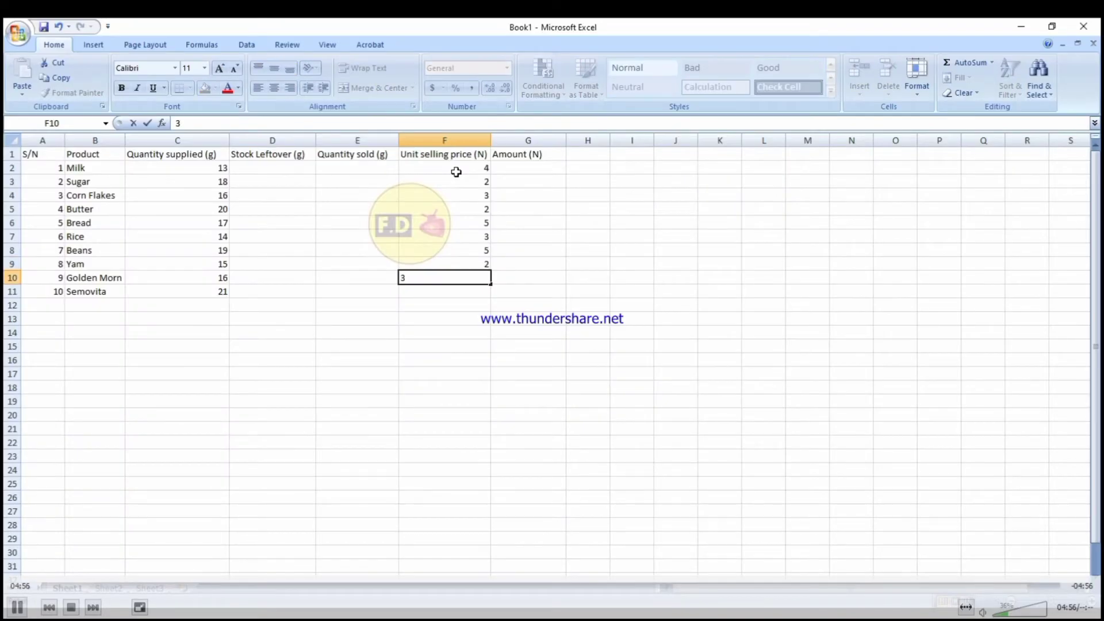
pyautogui.press('Return')
pyautogui.write('4')
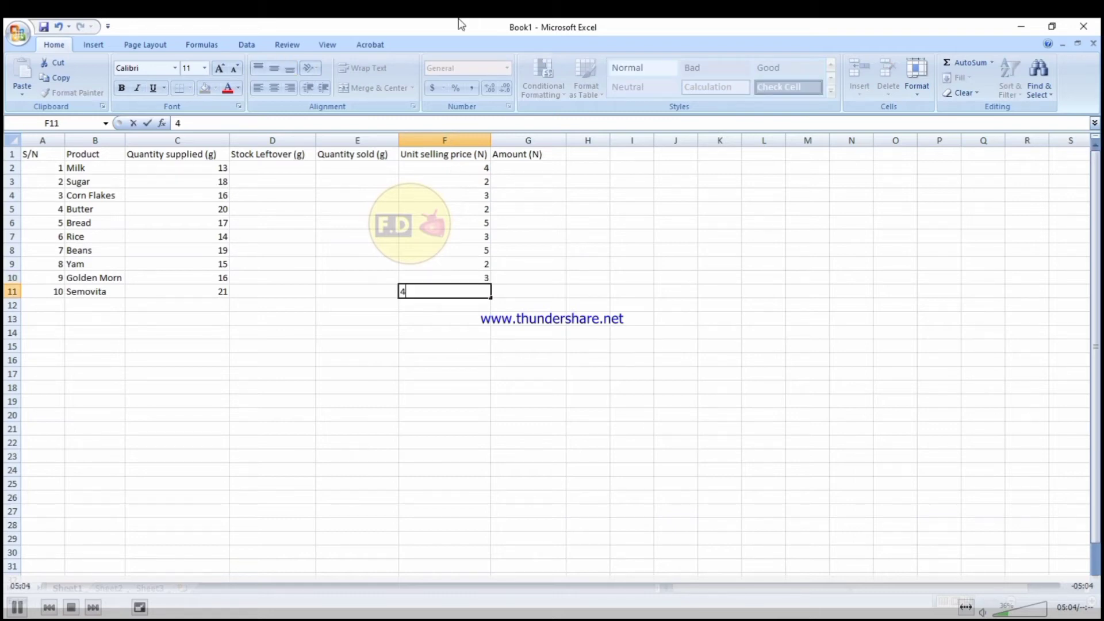
pyautogui.click(393, 167)
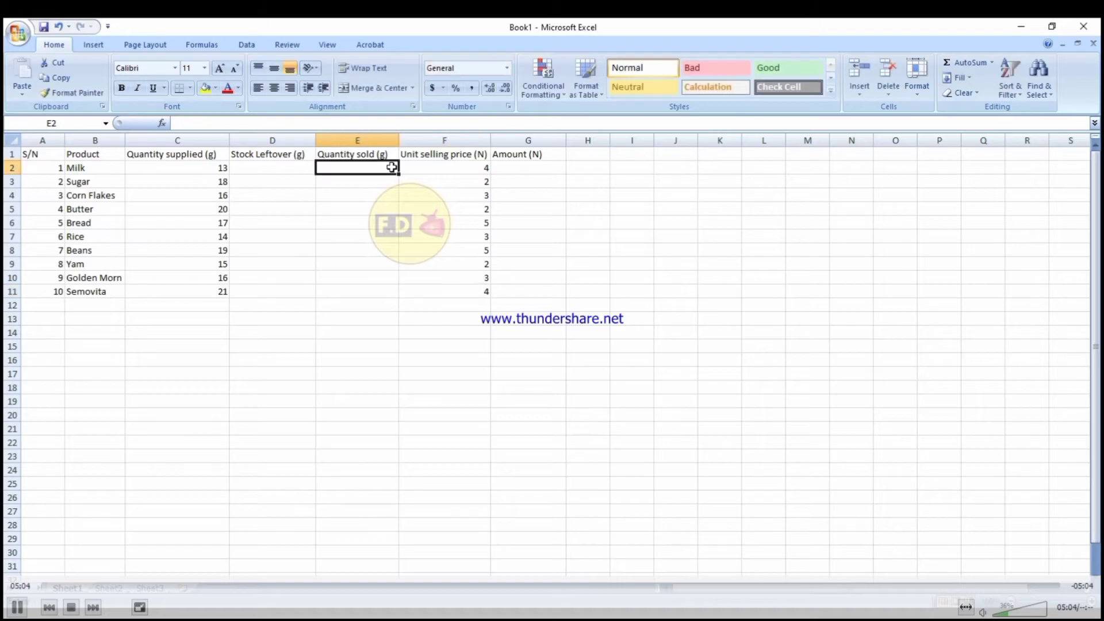
# Fill Stock Leftover in D2:D11 with the values 0 through 9.
pyautogui.click(313, 167)
pyautogui.write('0')
pyautogui.press('Return')
pyautogui.write('1')
pyautogui.press('Return')
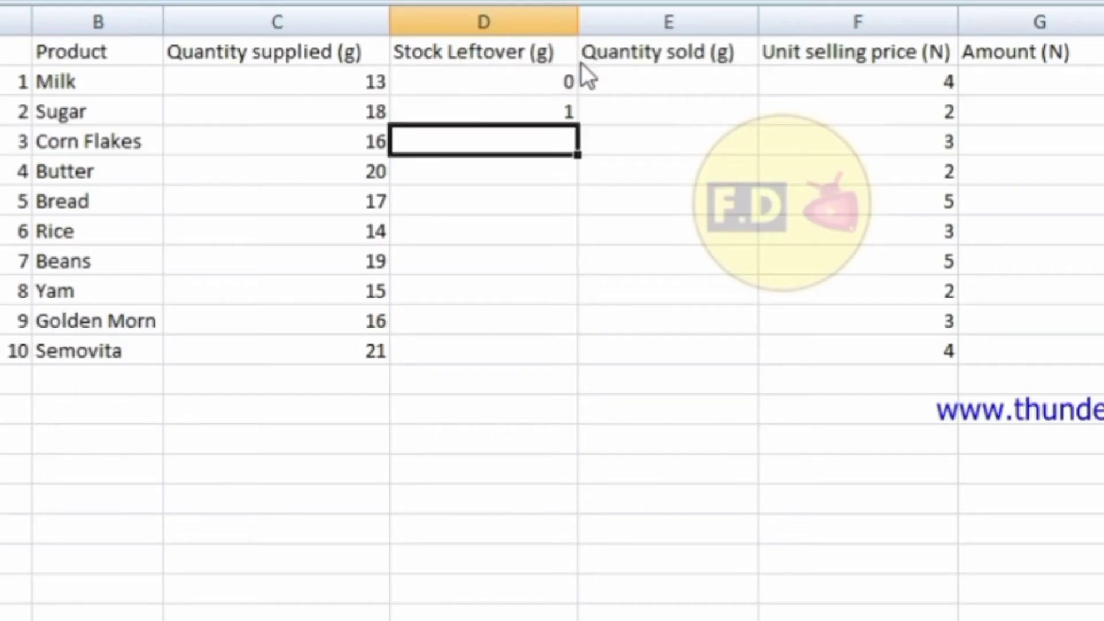
pyautogui.write('2')
pyautogui.press('Return')
pyautogui.write('3')
pyautogui.press('Return')
pyautogui.write('4')
pyautogui.press('Return')
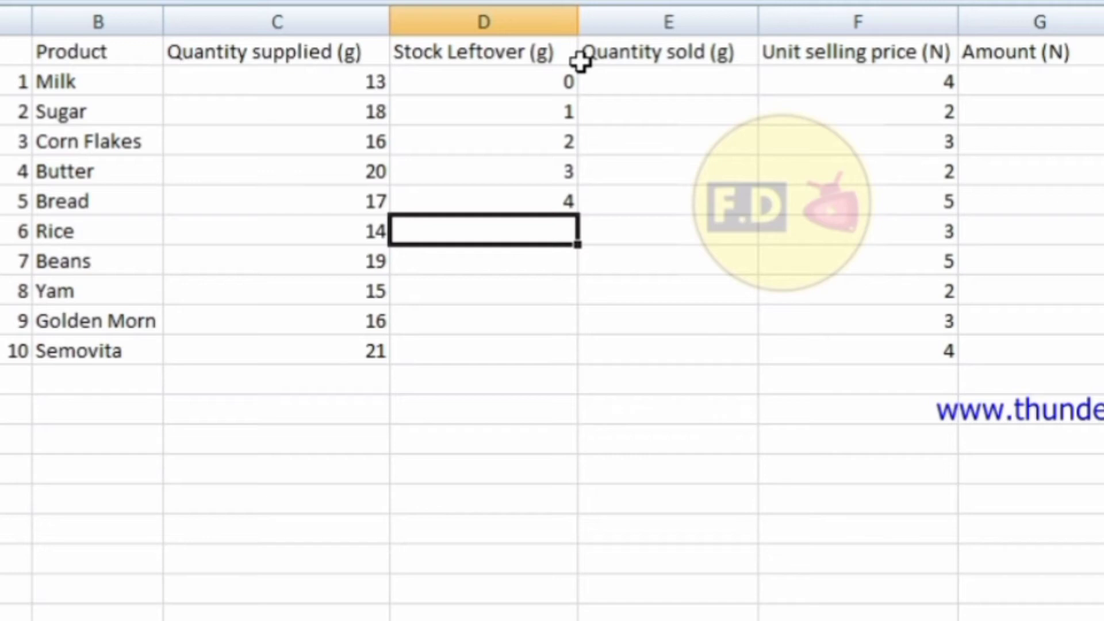
pyautogui.write('5')
pyautogui.press('Return')
pyautogui.write('6')
pyautogui.press('Return')
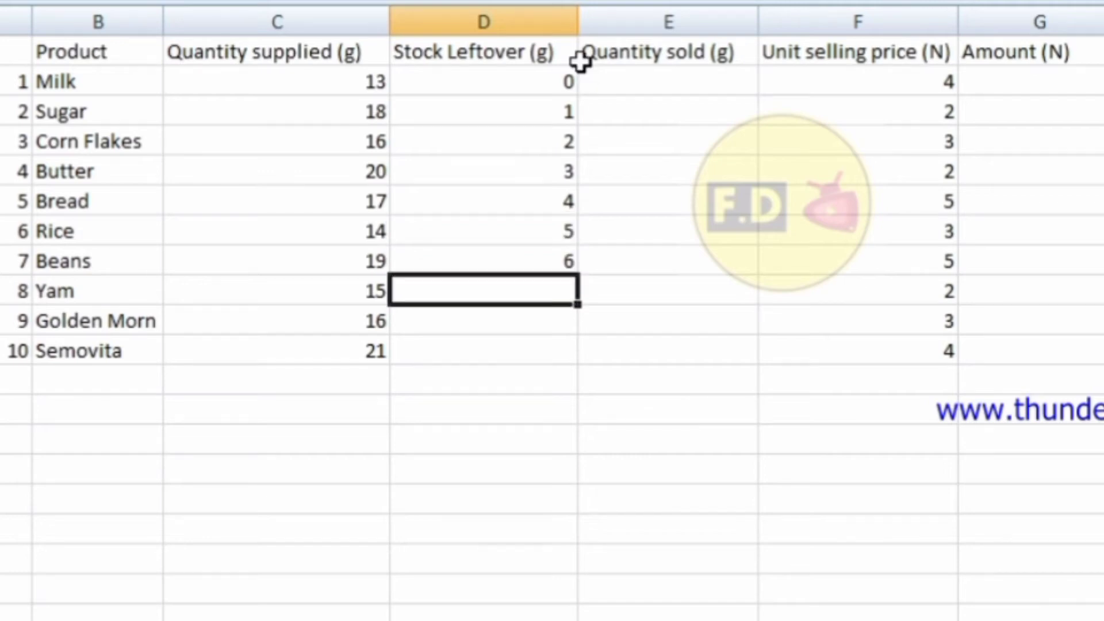
pyautogui.write('7')
pyautogui.press('Return')
pyautogui.write('8')
pyautogui.press('Return')
pyautogui.write('9')
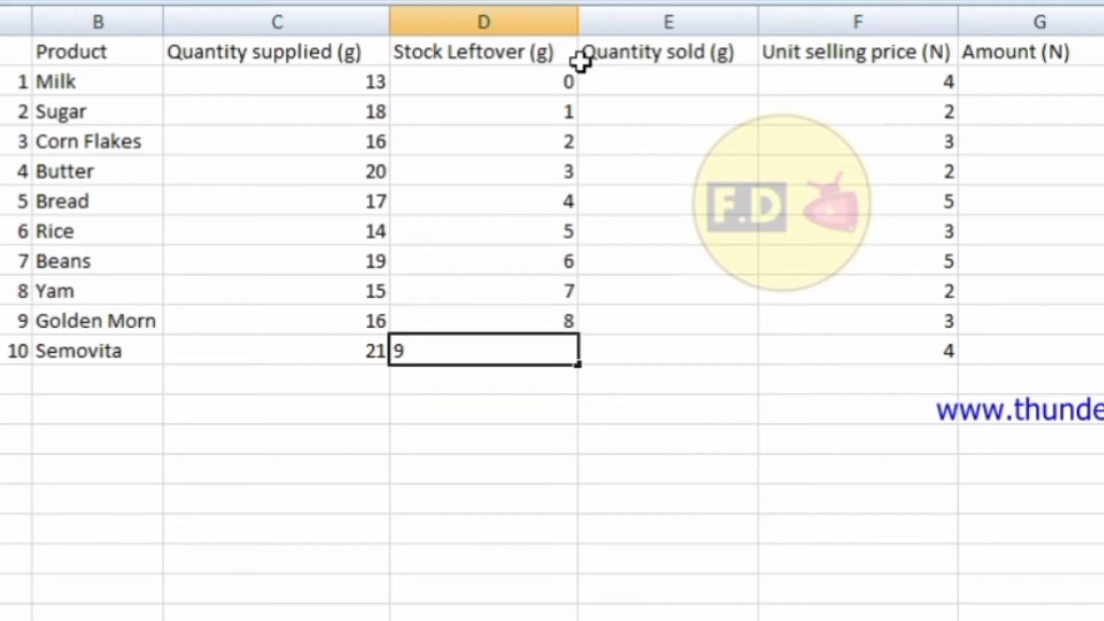
pyautogui.click(616, 78)
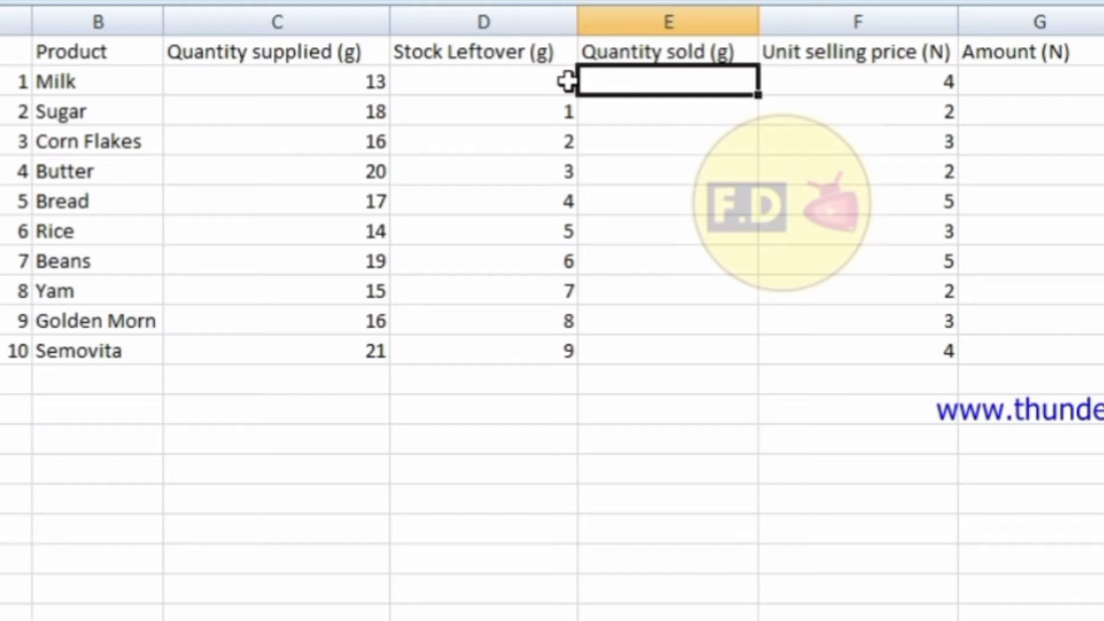
# Compute Quantity sold with =C2-D2 in E2 and fill it down to E11.
pyautogui.click(1008, 83)
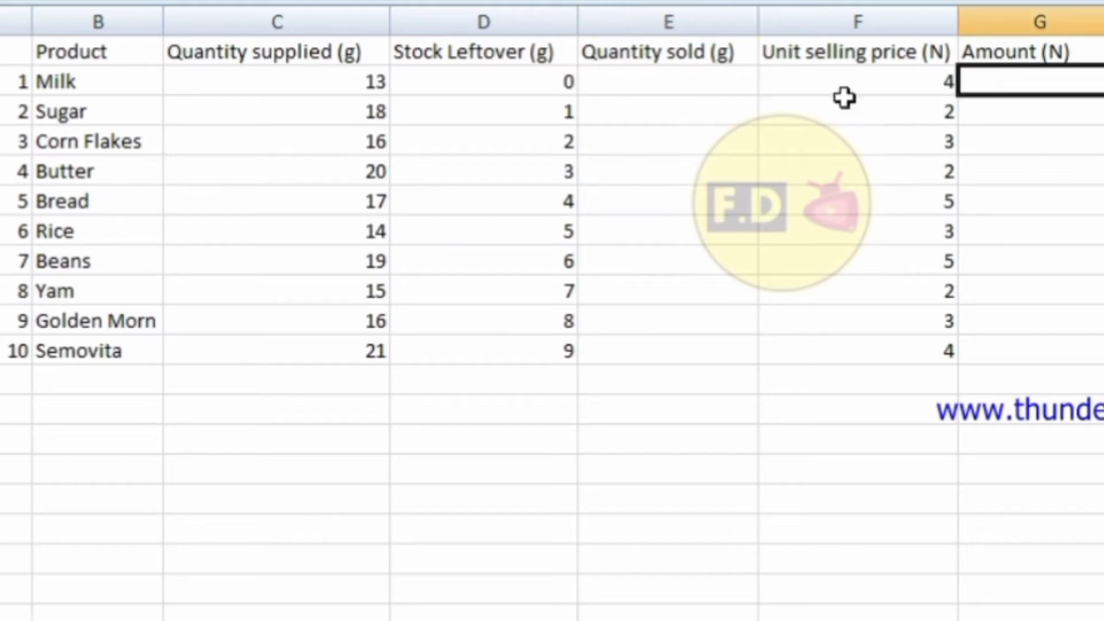
pyautogui.click(658, 79)
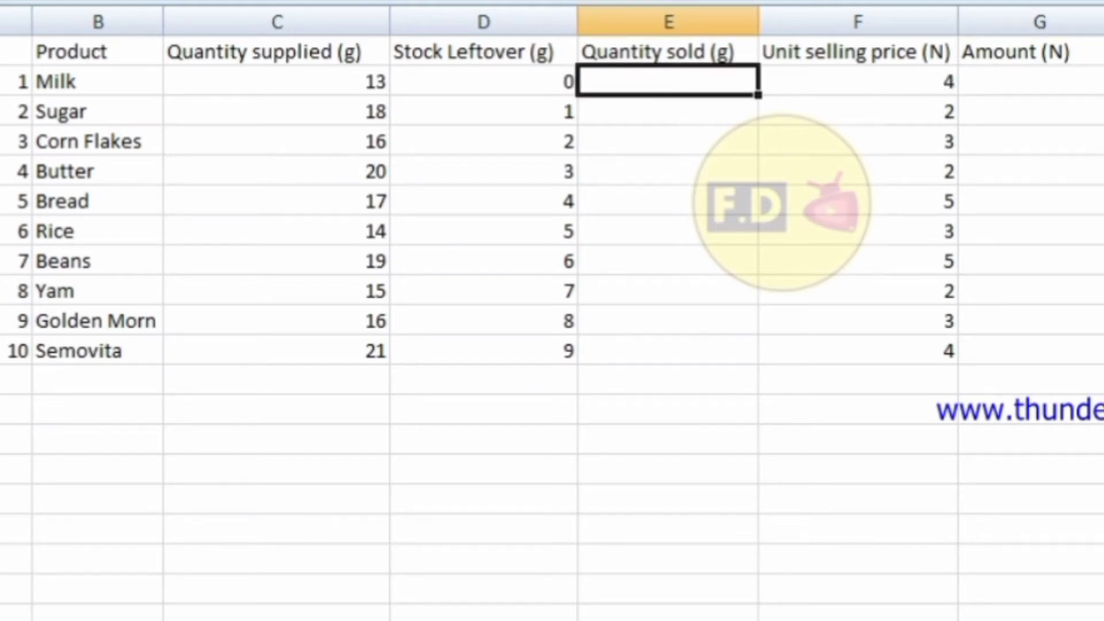
pyautogui.write('=')
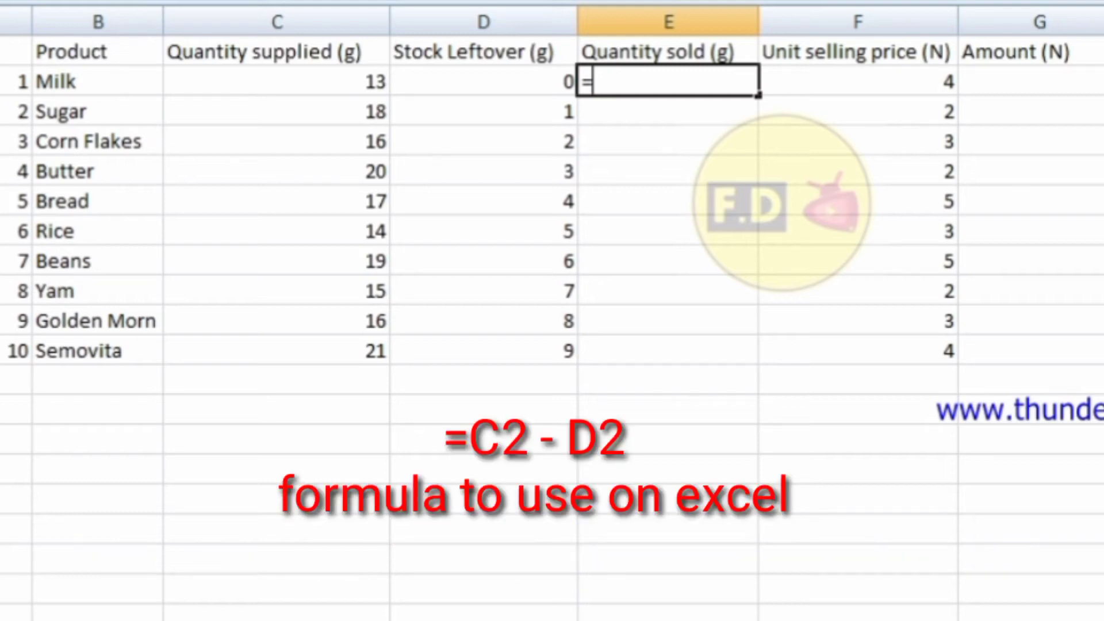
pyautogui.write('c2')
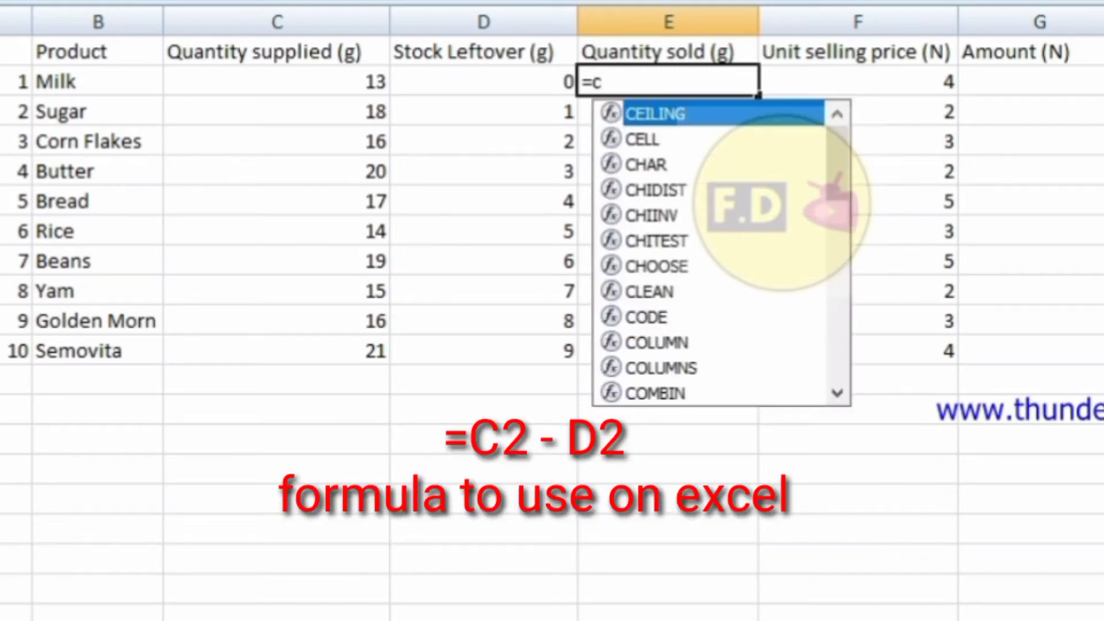
pyautogui.write('-')
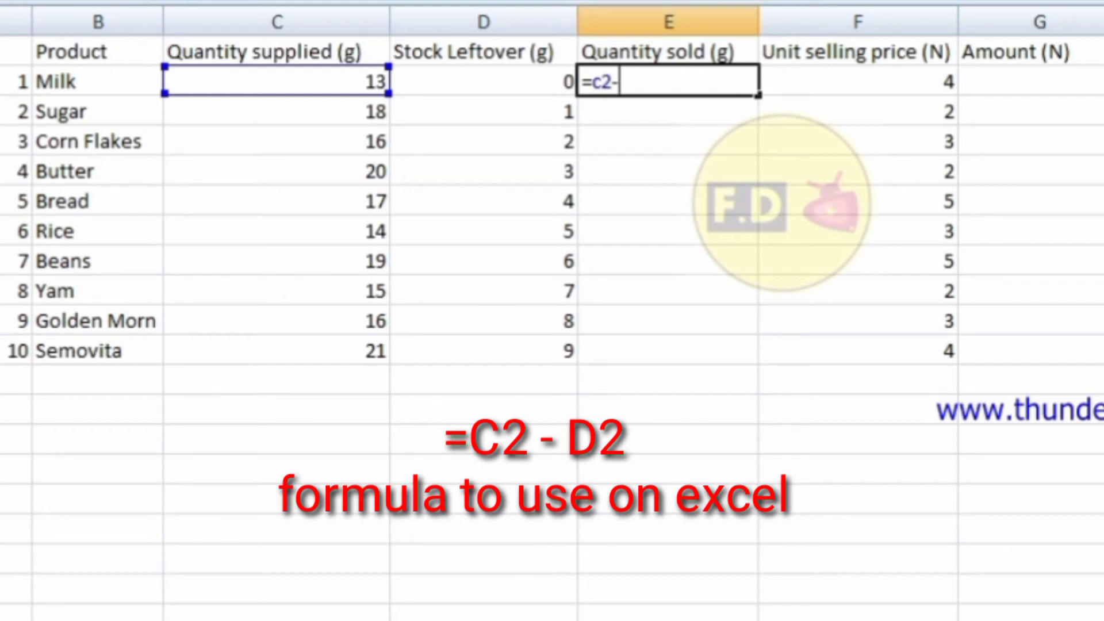
pyautogui.write('d2')
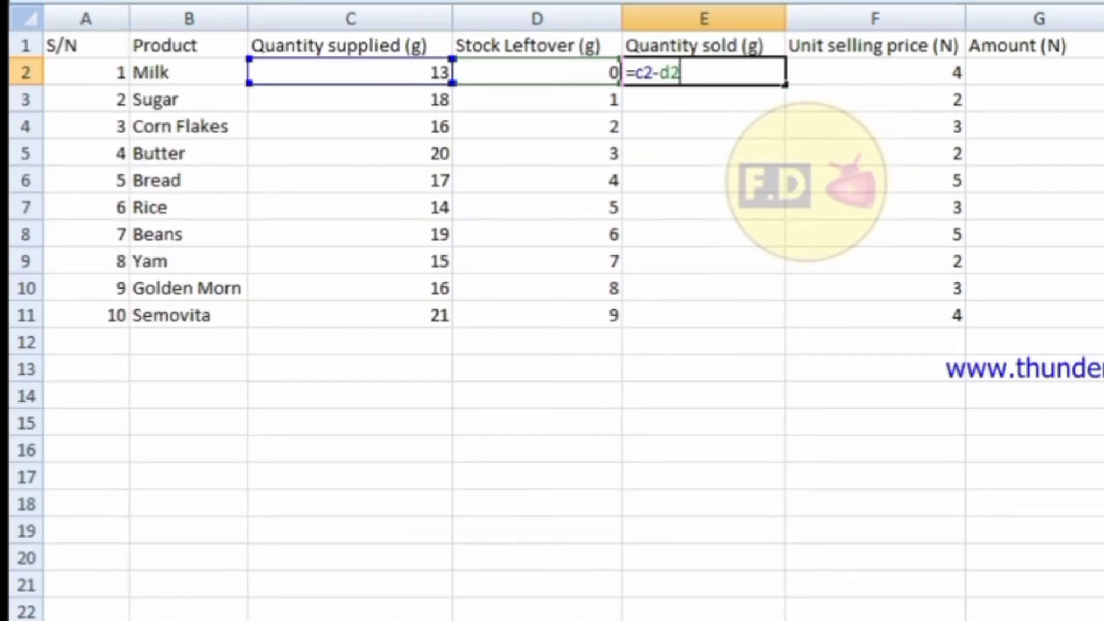
pyautogui.press('Return')
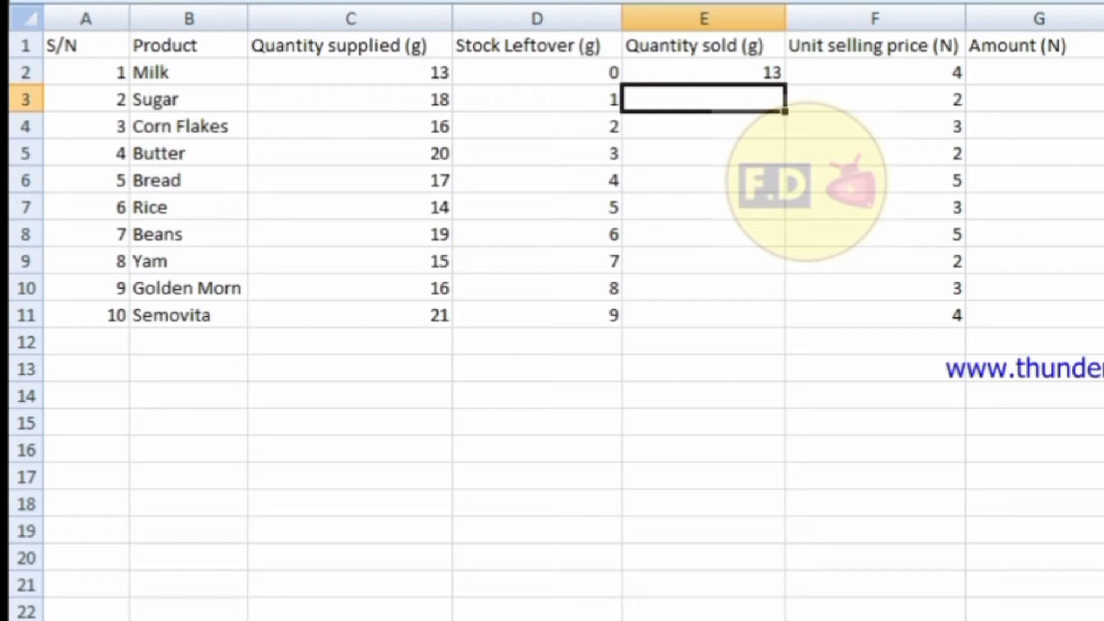
pyautogui.click(722, 69)
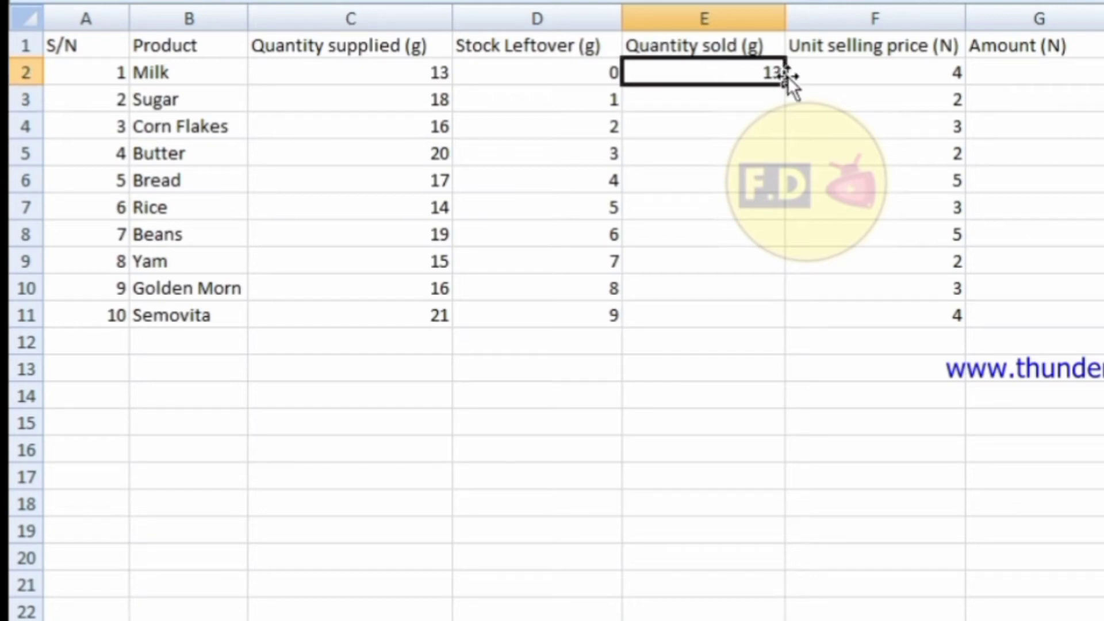
pyautogui.moveTo(785, 84); pyautogui.dragTo(773, 338)
# Compute Amount with =E2*F2 in G2 and fill it down to G11.
pyautogui.click(1008, 77)
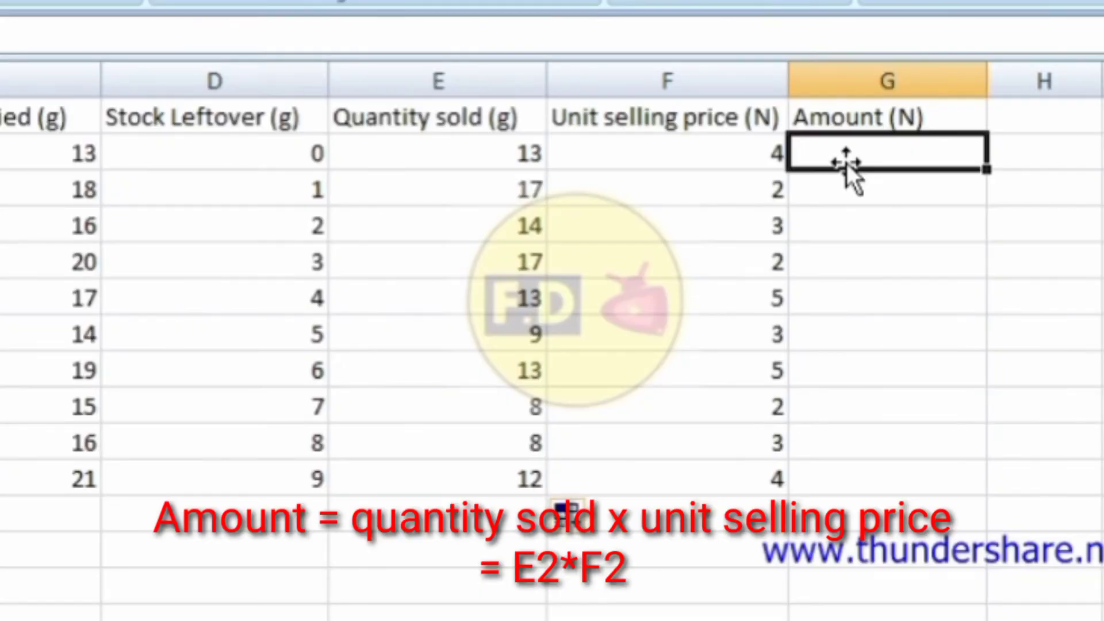
pyautogui.write('=')
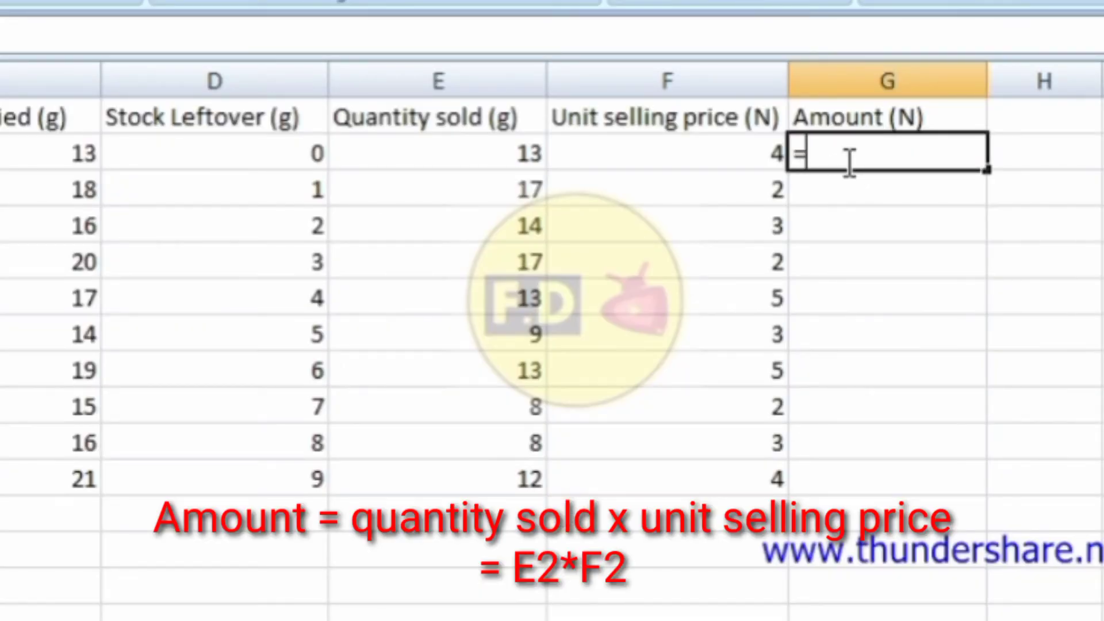
pyautogui.write('e2')
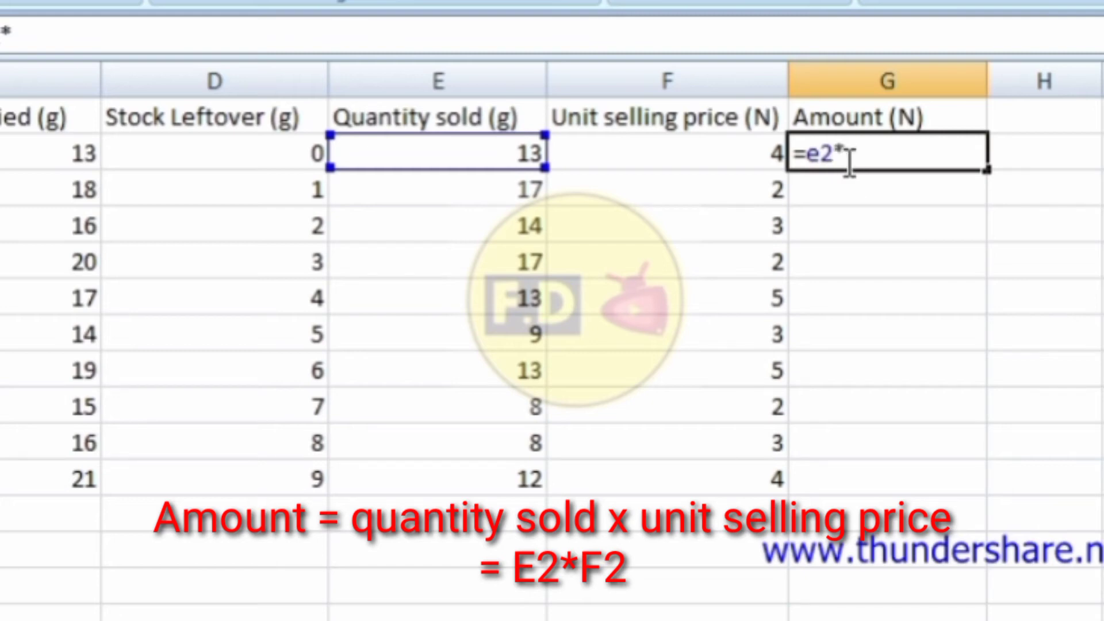
pyautogui.write('*f2')
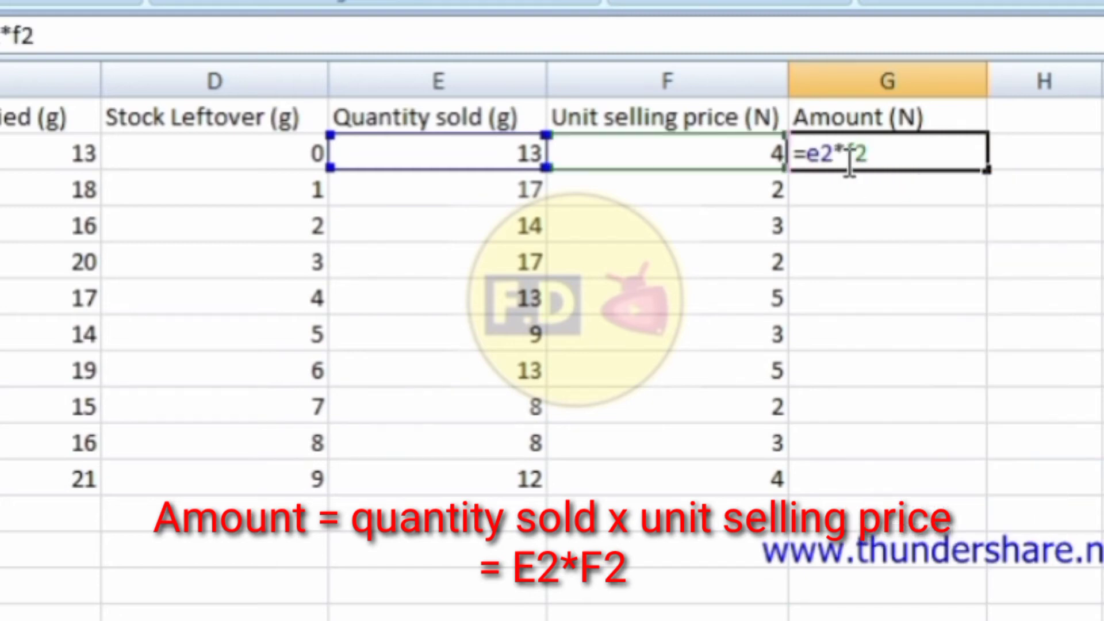
pyautogui.press('Return')
pyautogui.click(880, 153)
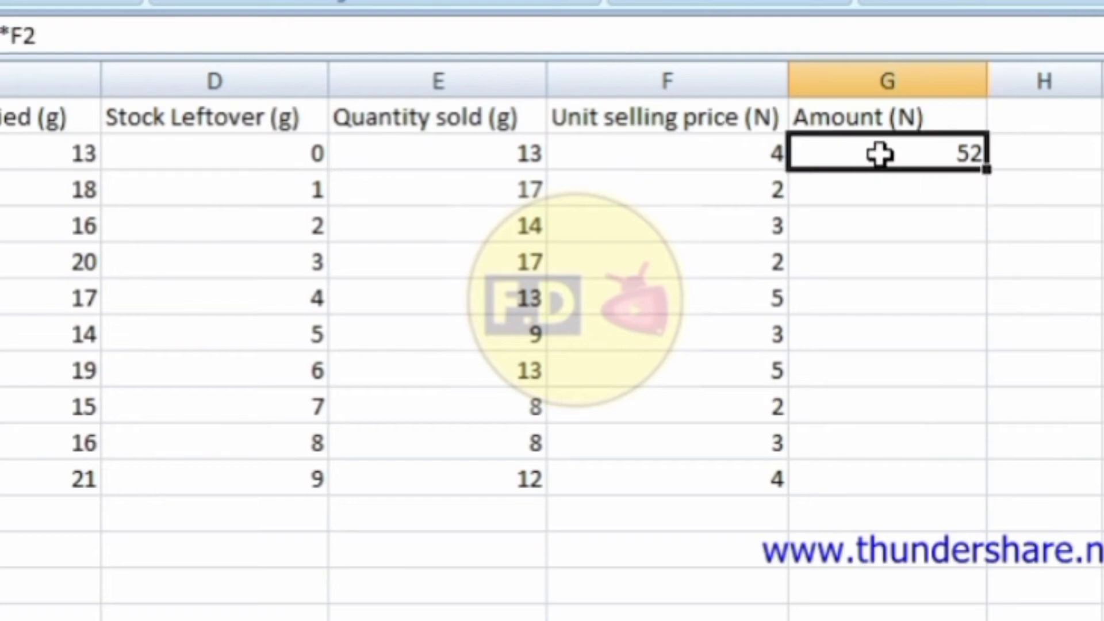
pyautogui.moveTo(985, 170); pyautogui.dragTo(980, 493)
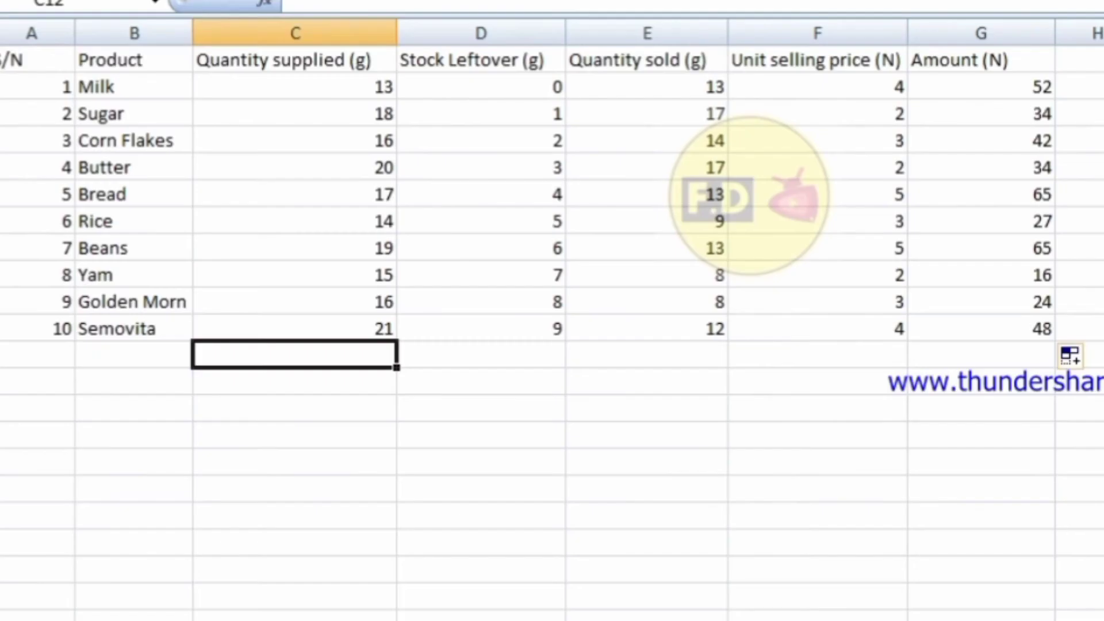
# Enter =sum(c2:c11) in C12 to total Quantity supplied as 169.
pyautogui.write('=')
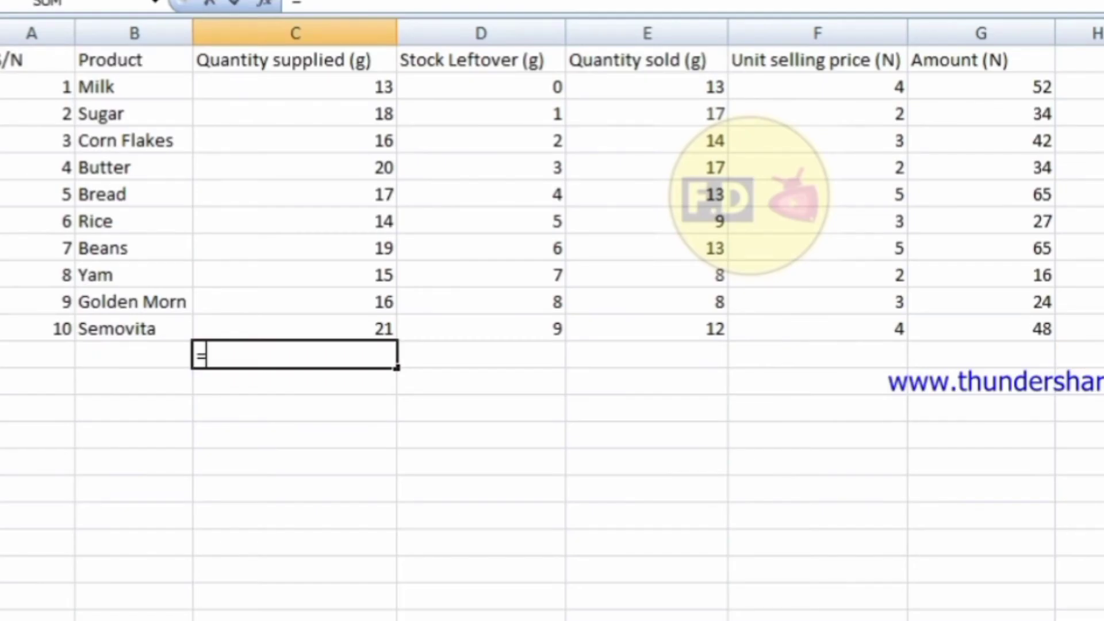
pyautogui.write('sum')
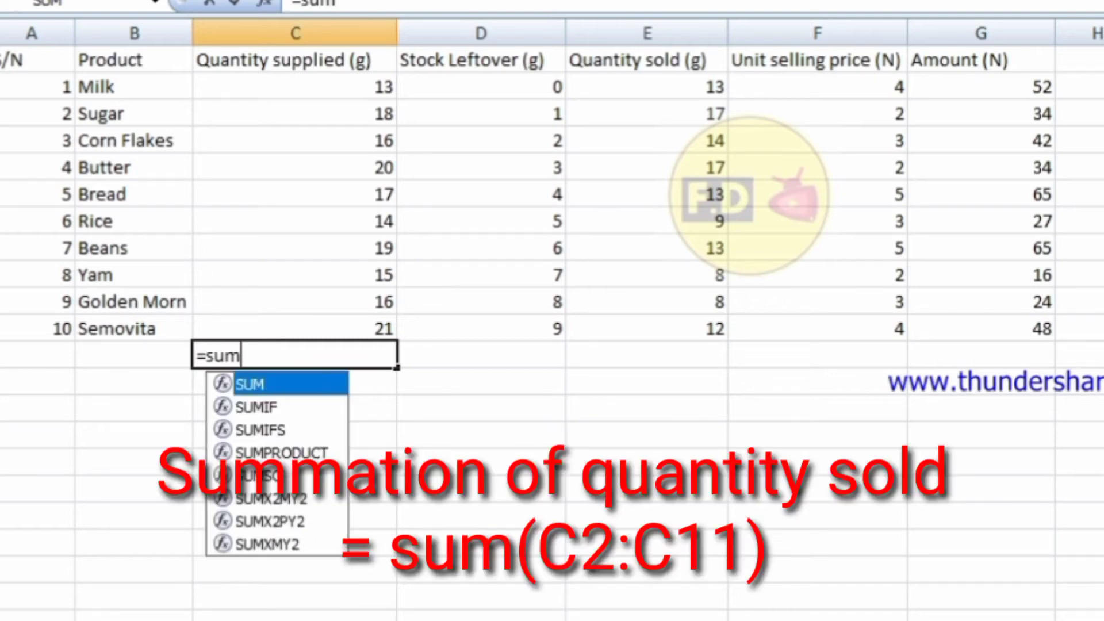
pyautogui.write('(')
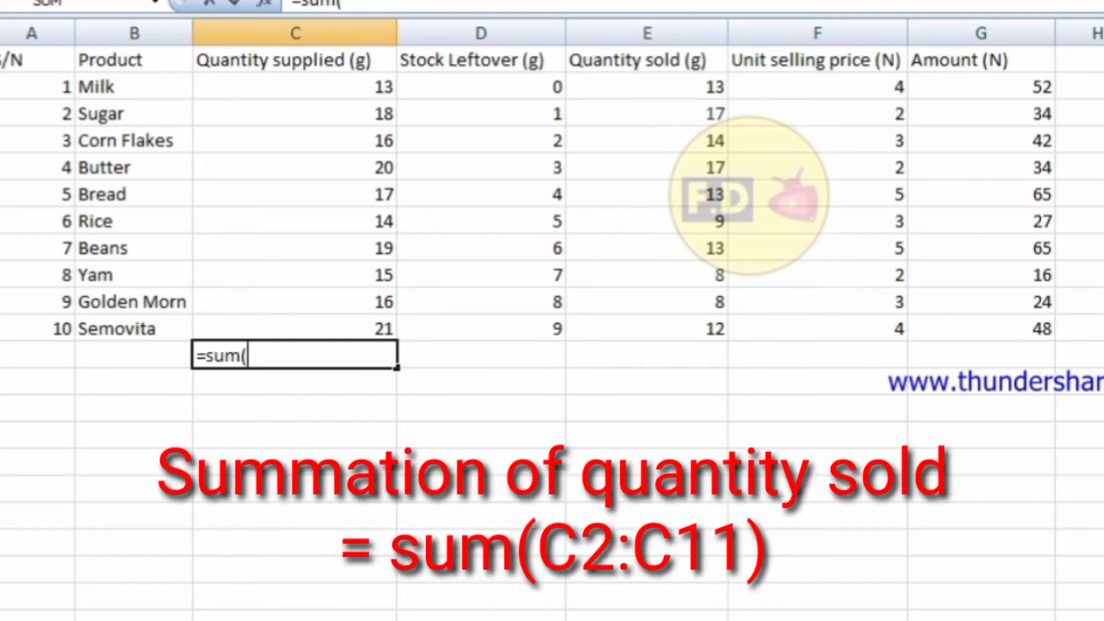
pyautogui.write('c2')
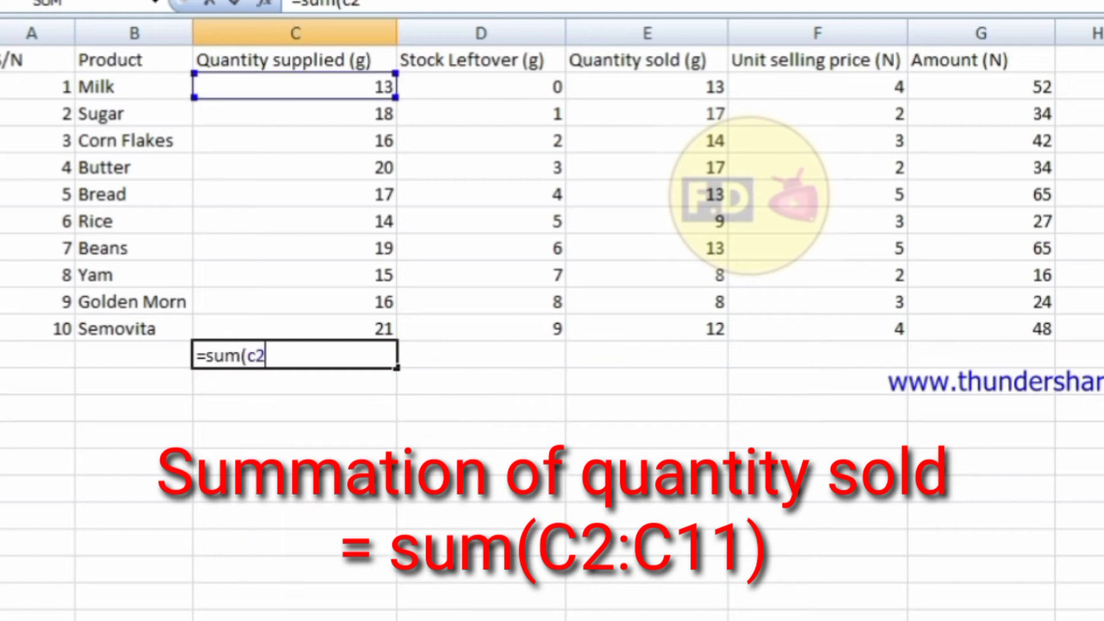
pyautogui.write(':')
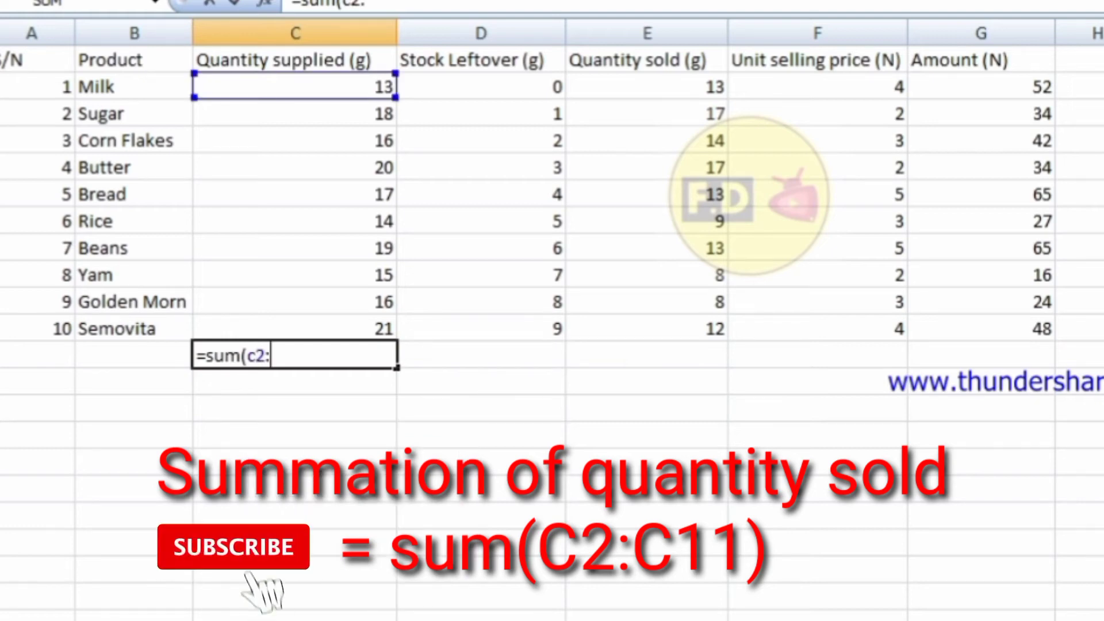
pyautogui.write('c11')
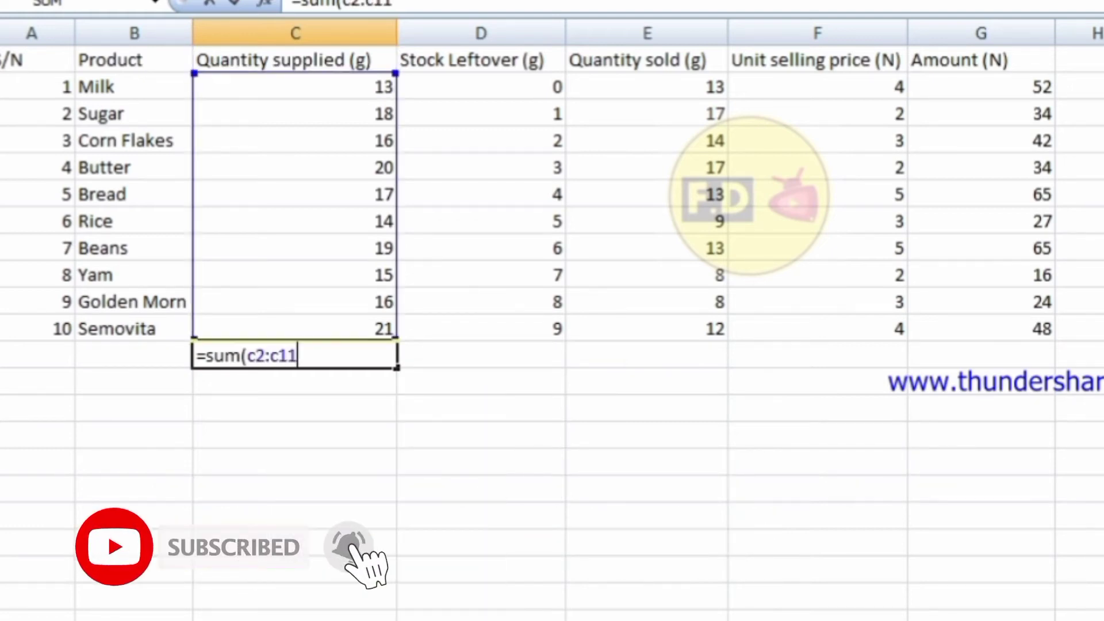
pyautogui.press('Return')
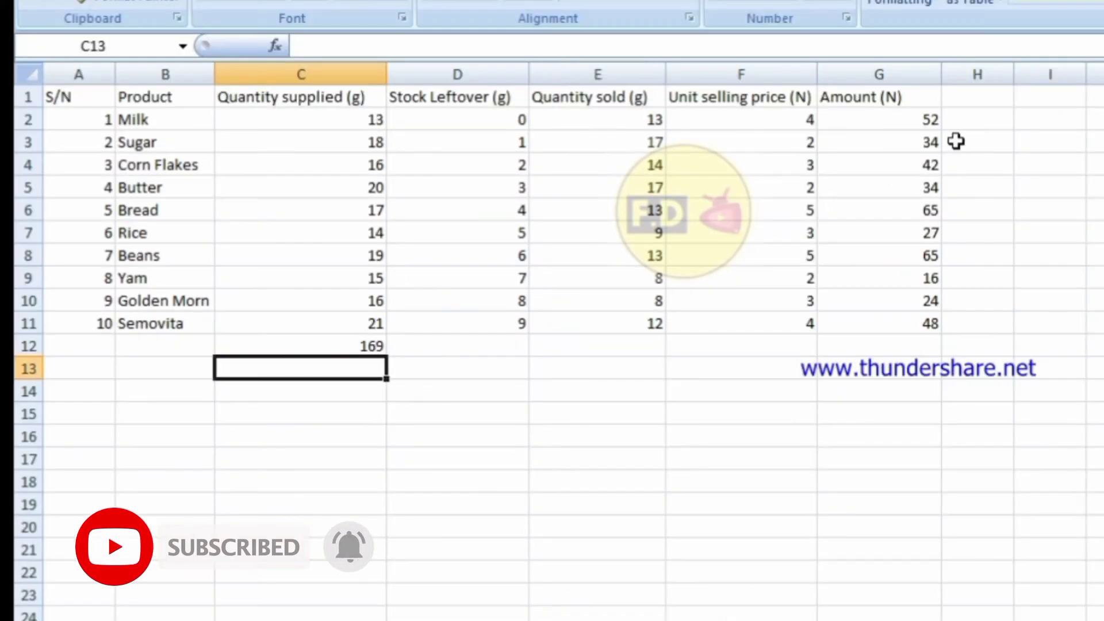
pyautogui.click(870, 340)
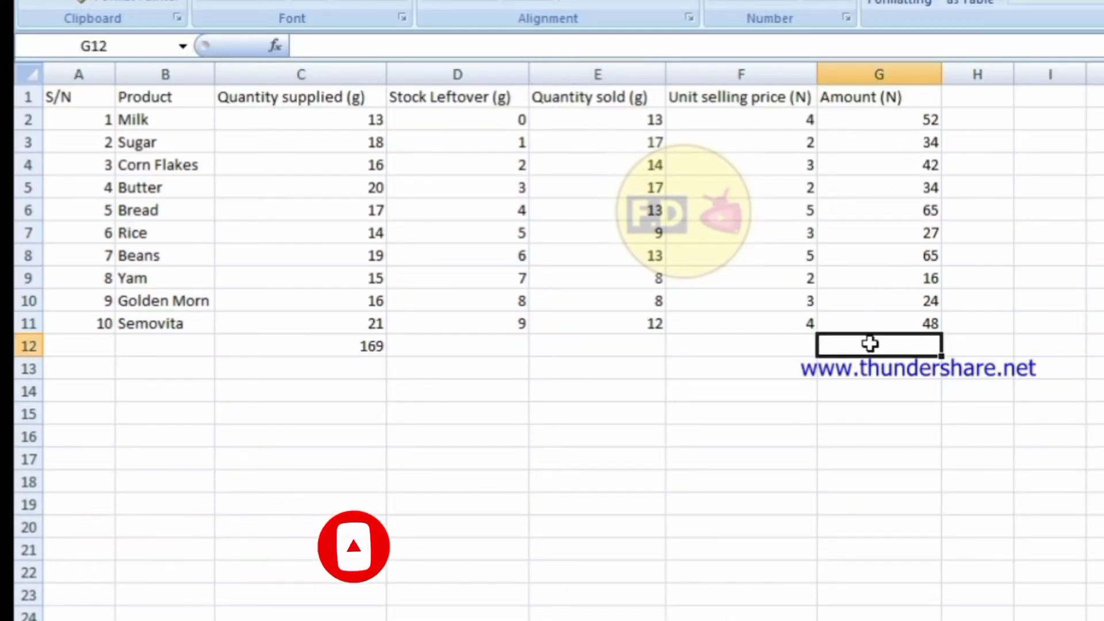
# Enter =average(g2:g11) in G12 to show the Amount average of 40.7.
pyautogui.write('=')
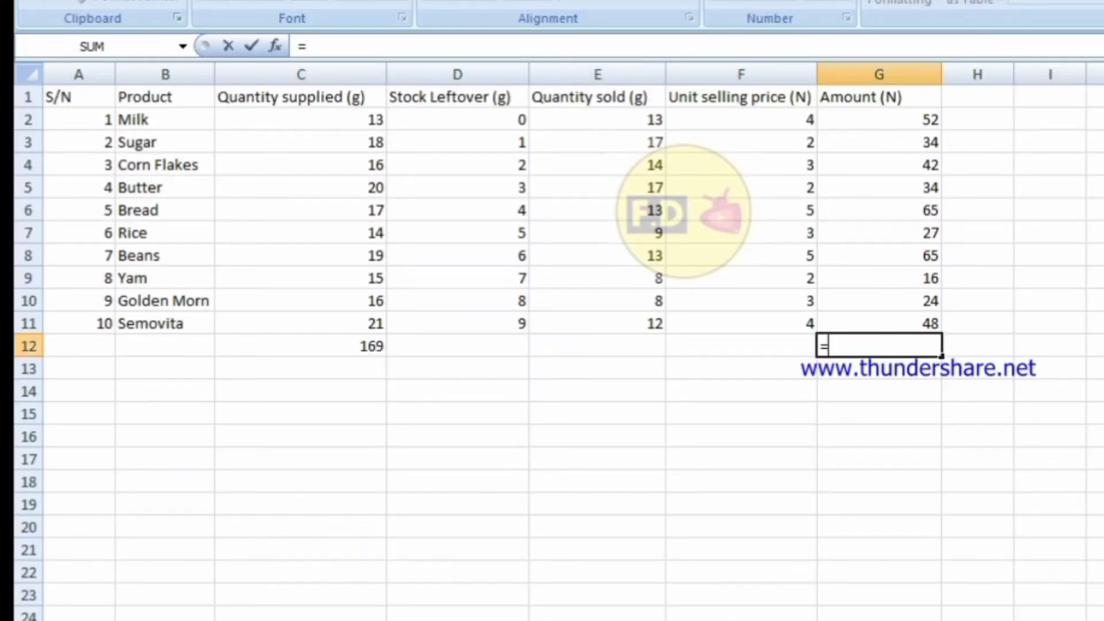
pyautogui.write('a')
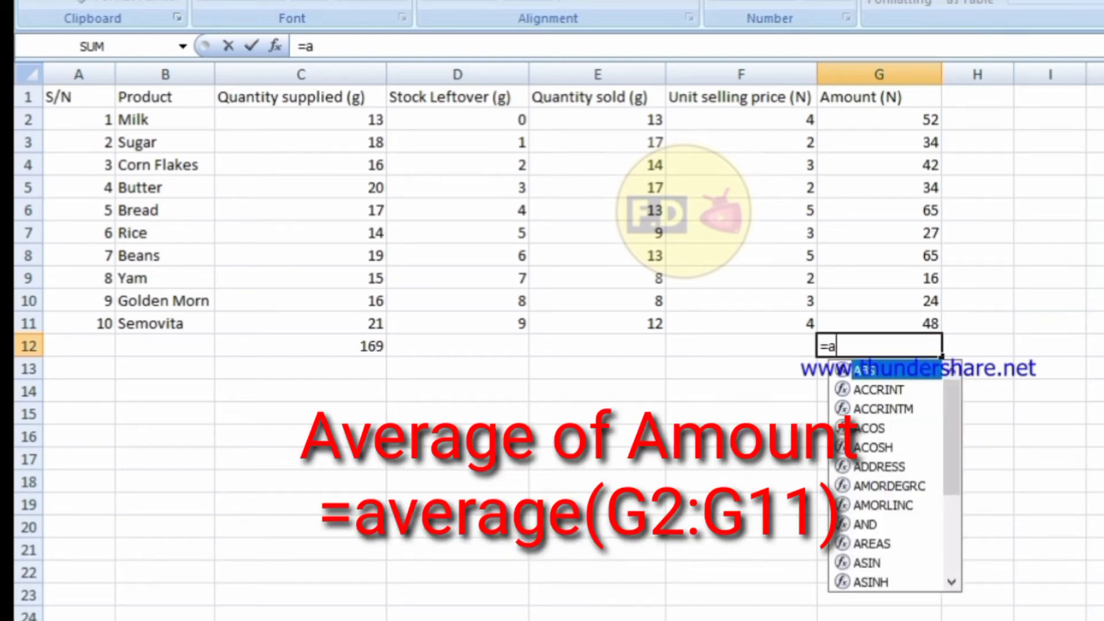
pyautogui.write('verage')
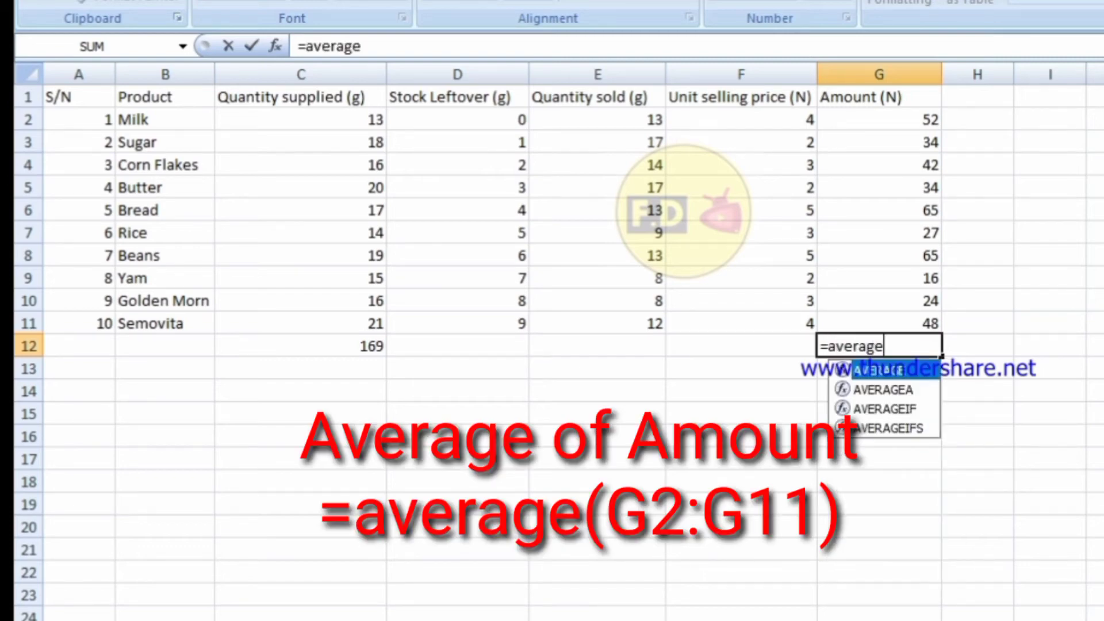
pyautogui.write('(')
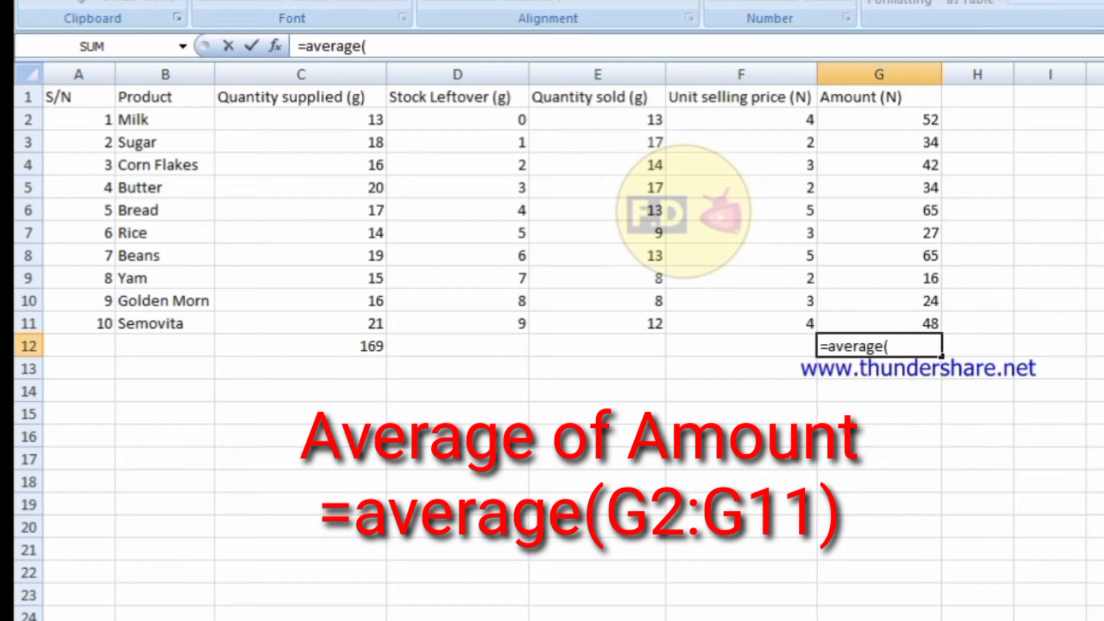
pyautogui.write('g2')
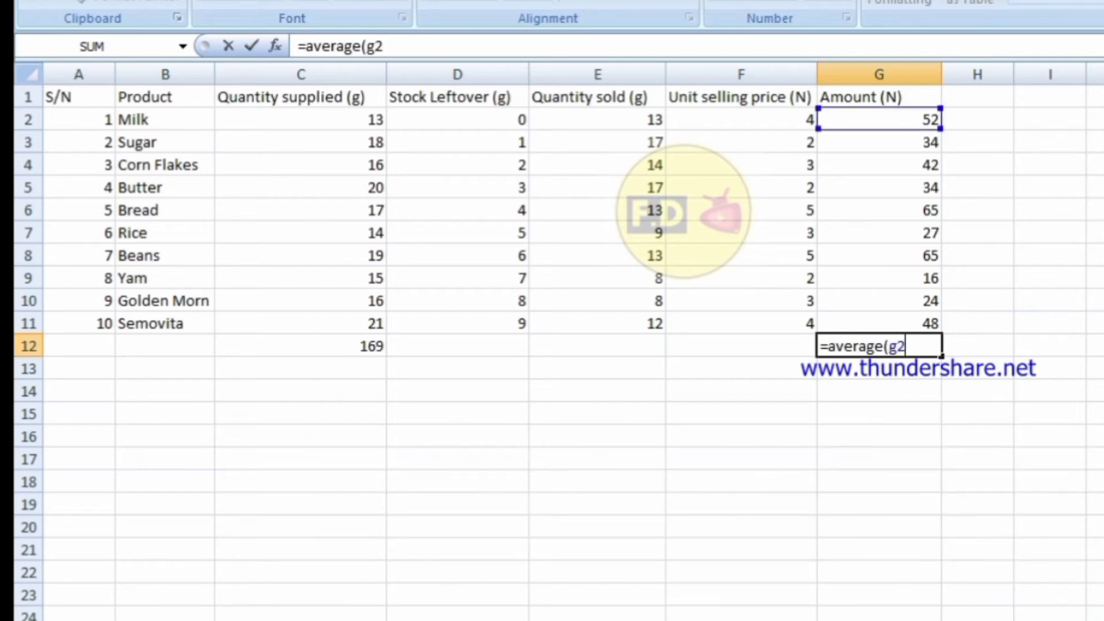
pyautogui.write(':g11')
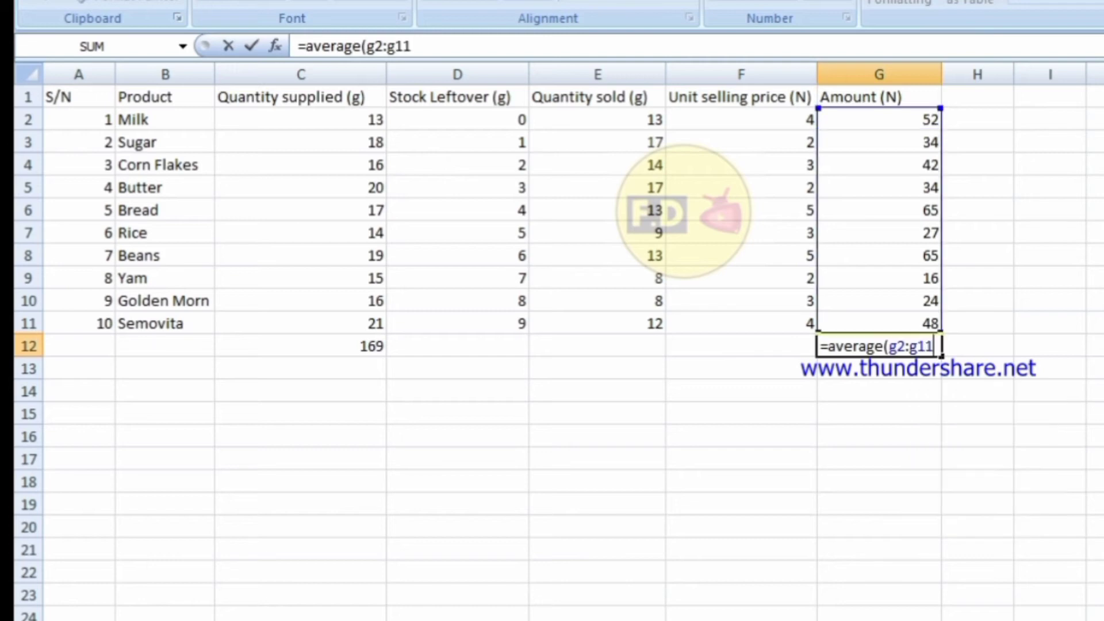
pyautogui.write(')')
pyautogui.press('Return')
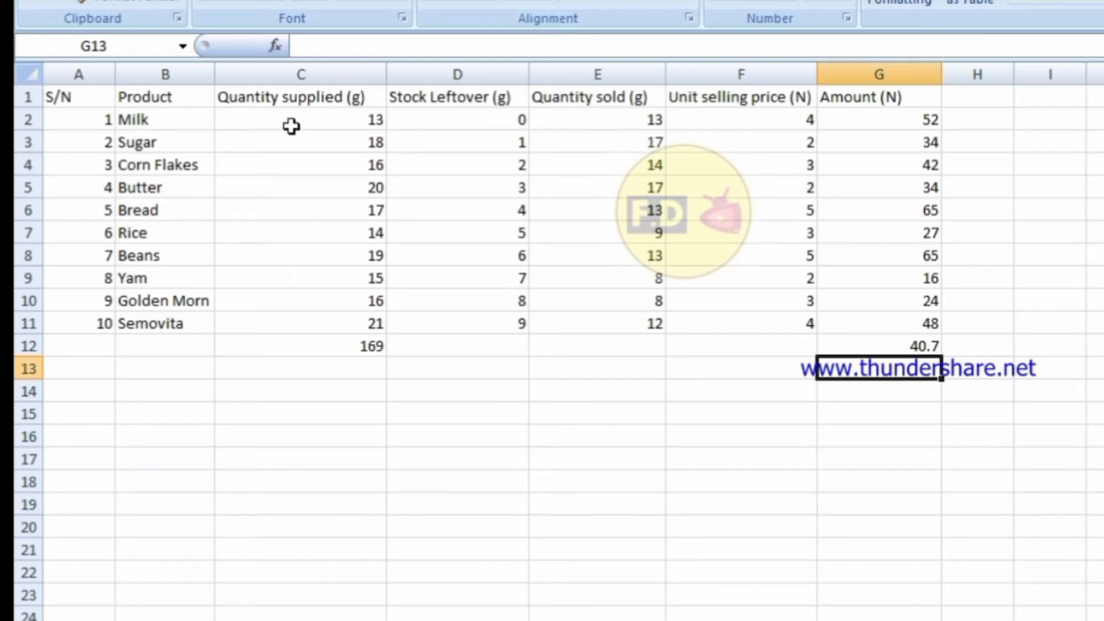
# Copy C2:C12 to C14 and select the pasted range C14:C24.
pyautogui.moveTo(294, 120); pyautogui.dragTo(326, 335)
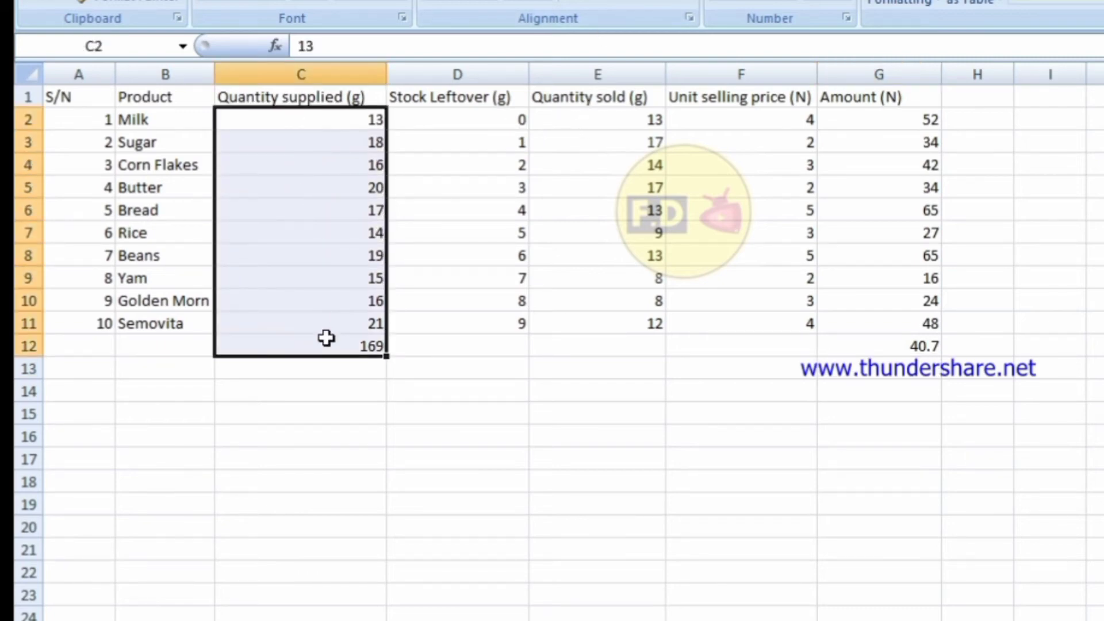
pyautogui.hotkey('ctrl', 'c')
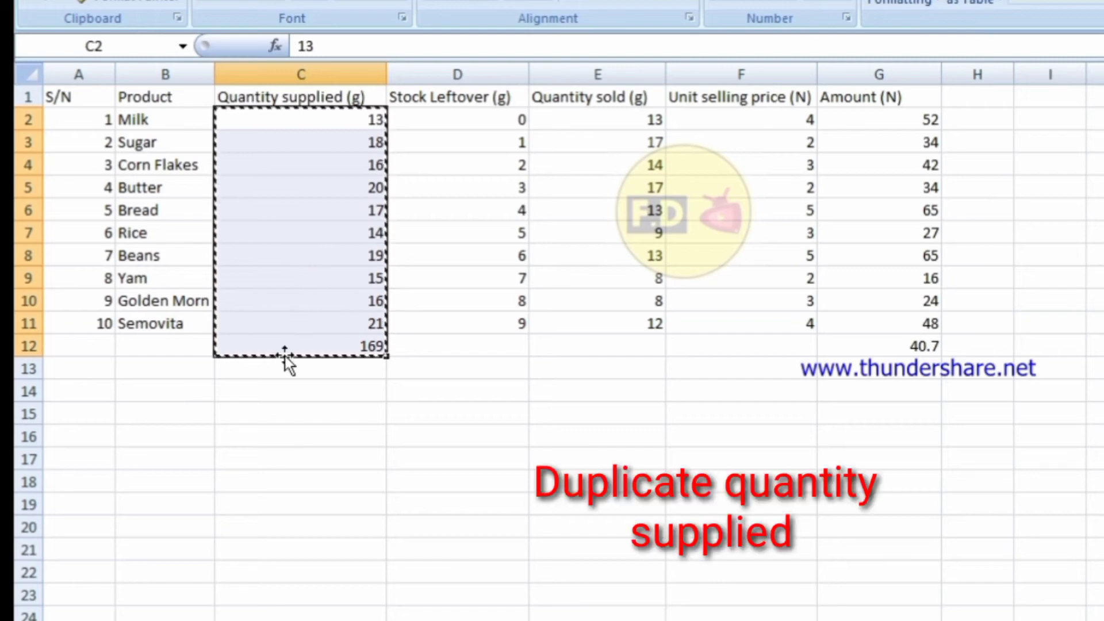
pyautogui.click(271, 386)
pyautogui.hotkey('ctrl', 'v')
pyautogui.click(266, 371)
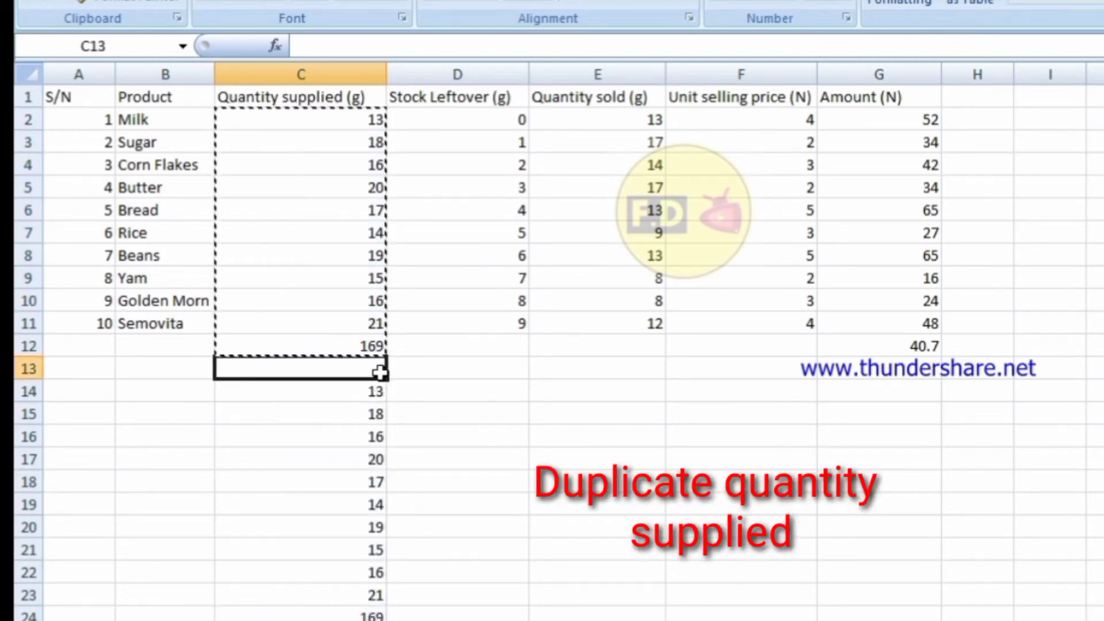
pyautogui.click(440, 392)
pyautogui.click(486, 296)
pyautogui.click(499, 437)
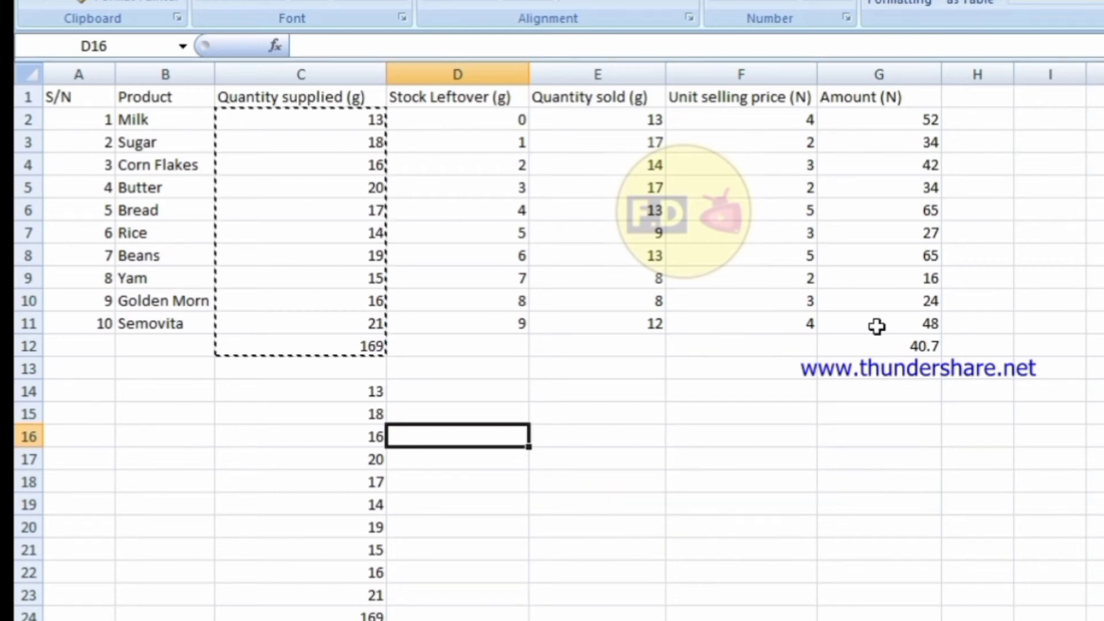
pyautogui.click(775, 418)
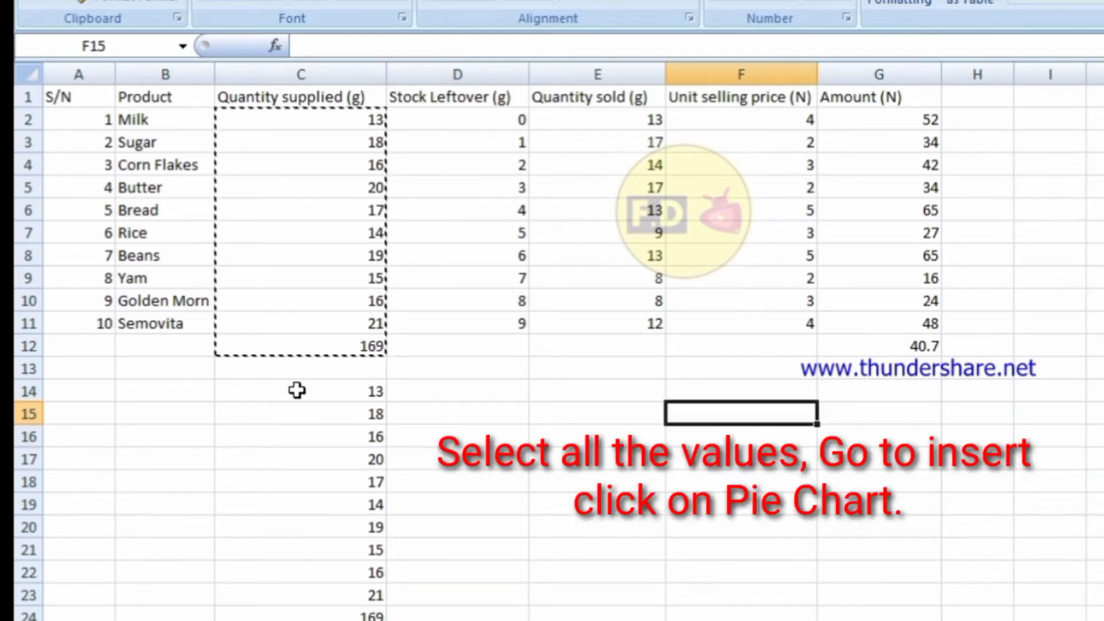
pyautogui.moveTo(298, 390); pyautogui.dragTo(340, 615)
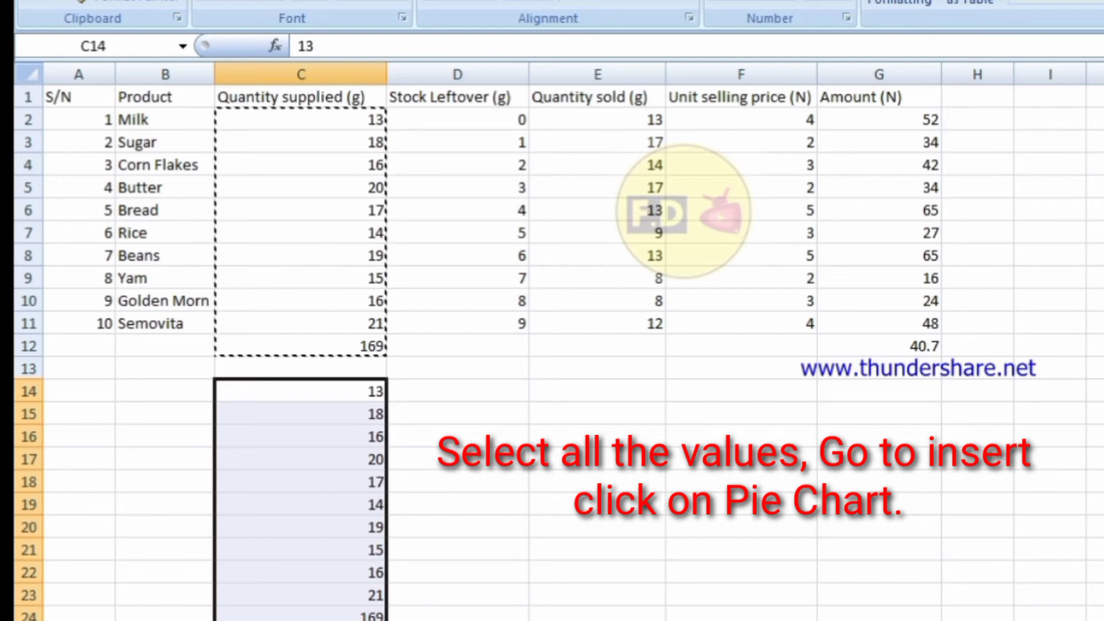
# Insert a 2-D pie chart of the selected quantities.
pyautogui.hotkey('alt', 'n')
pyautogui.press('e')
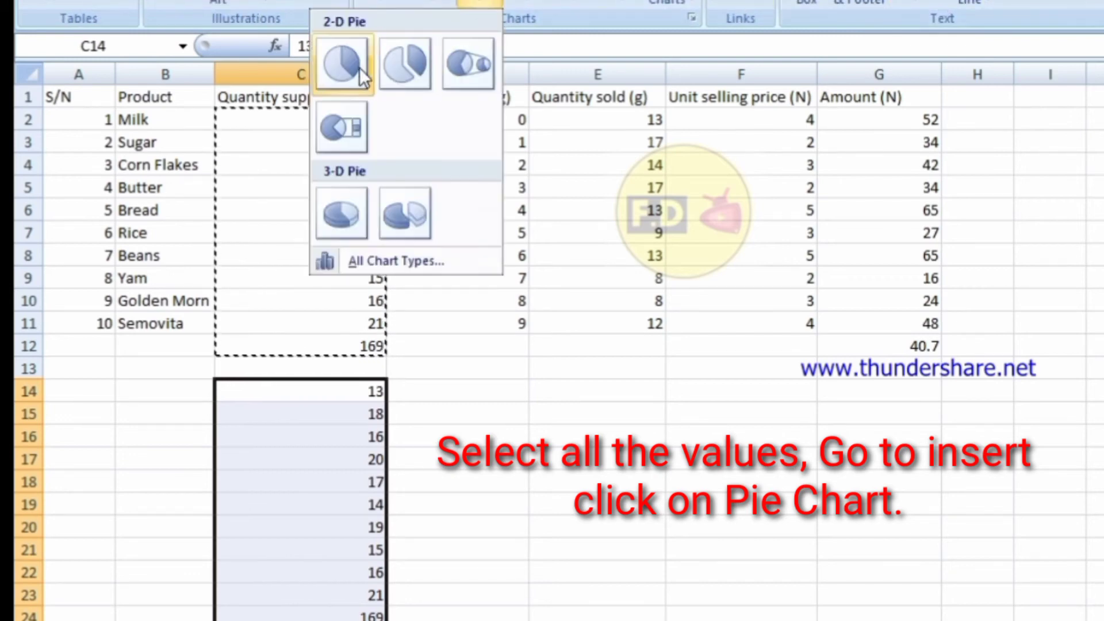
pyautogui.click(345, 57)
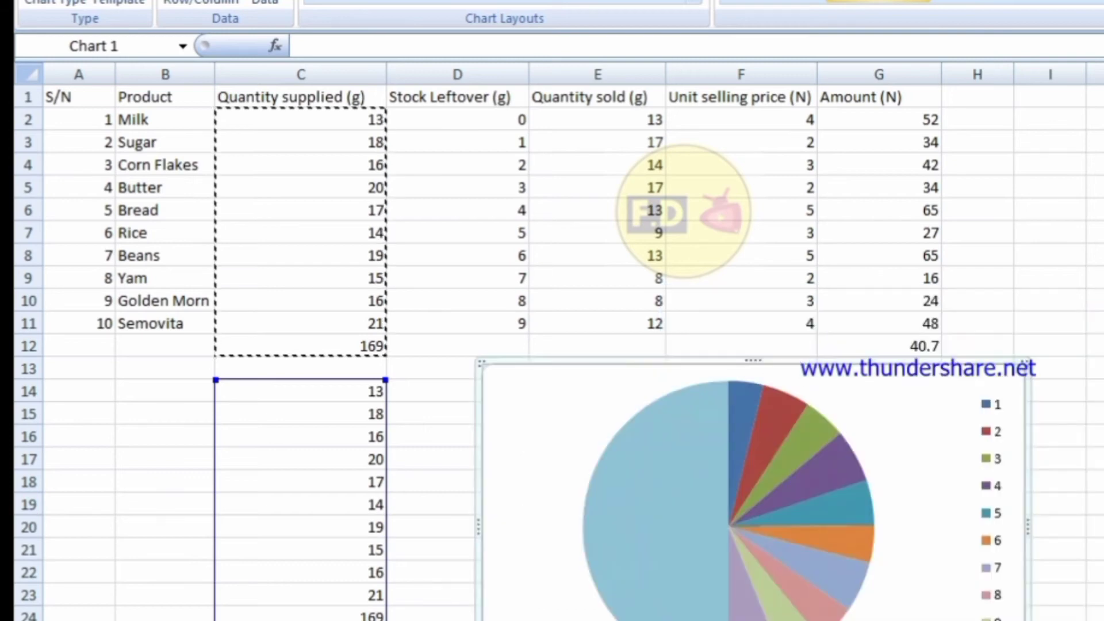
# Apply the red-shaded chart style to the pie after previewing other colour styles.
pyautogui.click(1018, 2)
pyautogui.click(983, 2)
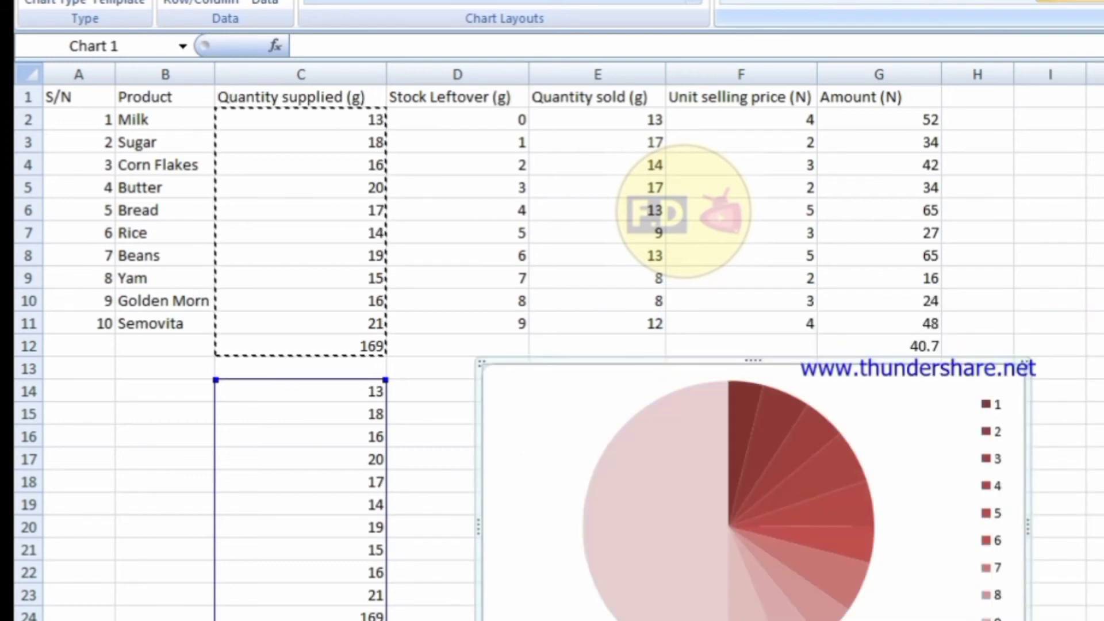
pyautogui.click(770, 2)
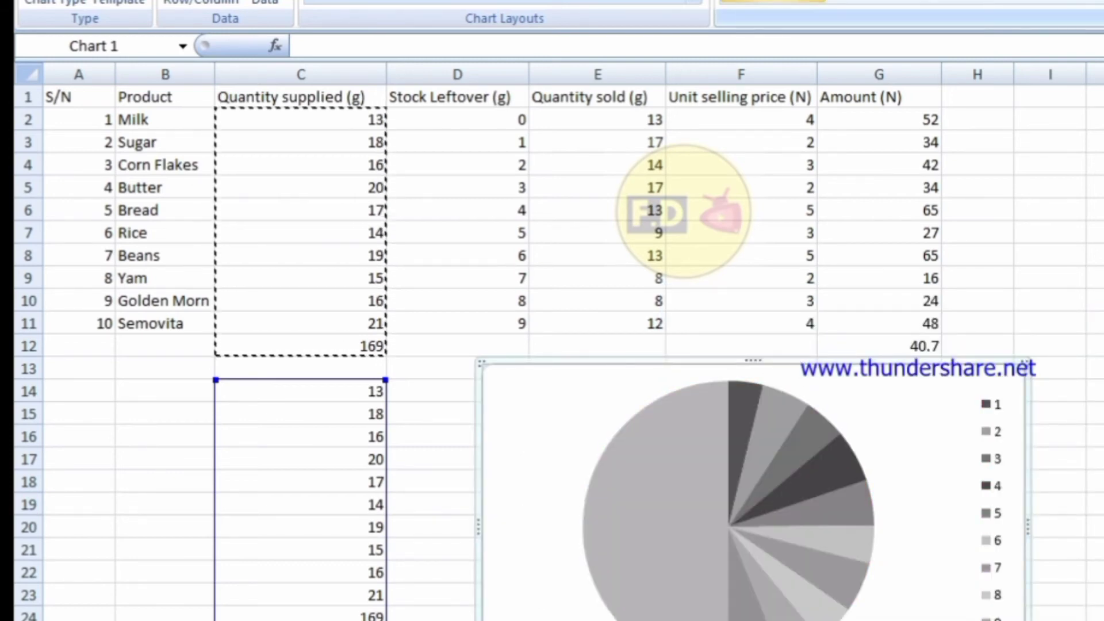
pyautogui.click(879, 2)
pyautogui.click(1099, 1)
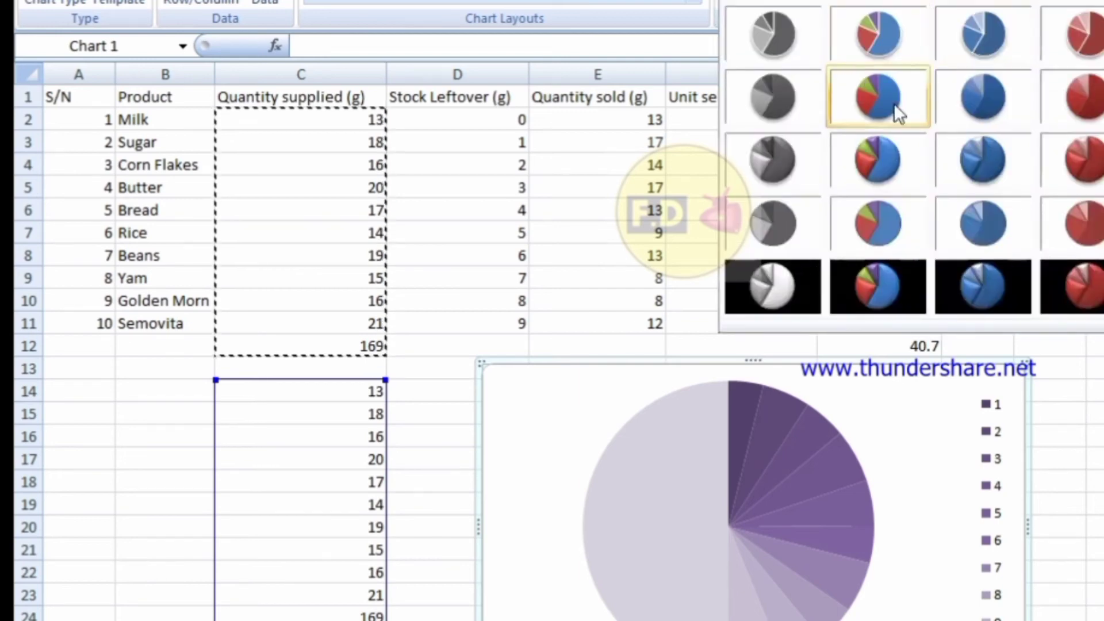
pyautogui.click(1099, 34)
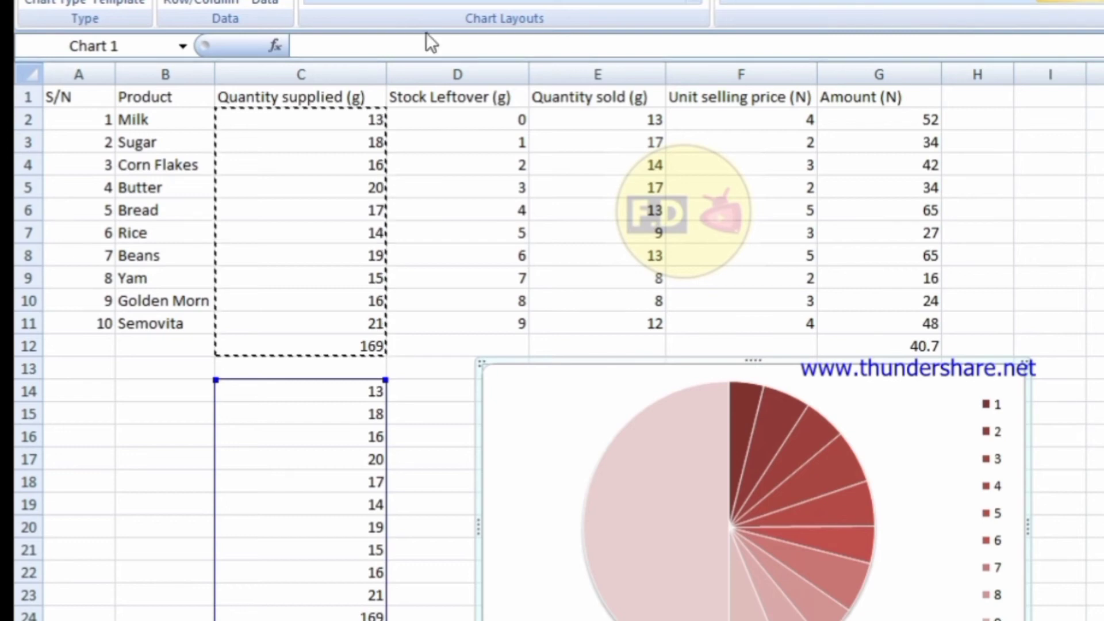
# Use a layout with percentage labels and title the chart 'Pie Chart of Quantity Supplied'.
pyautogui.click(399, 1)
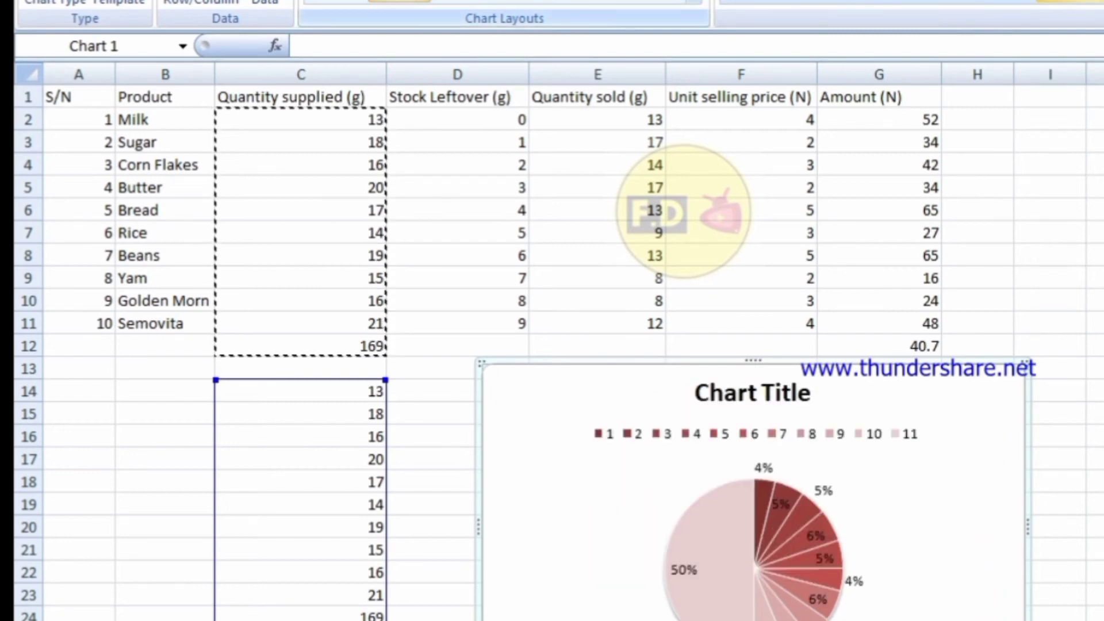
pyautogui.click(757, 397)
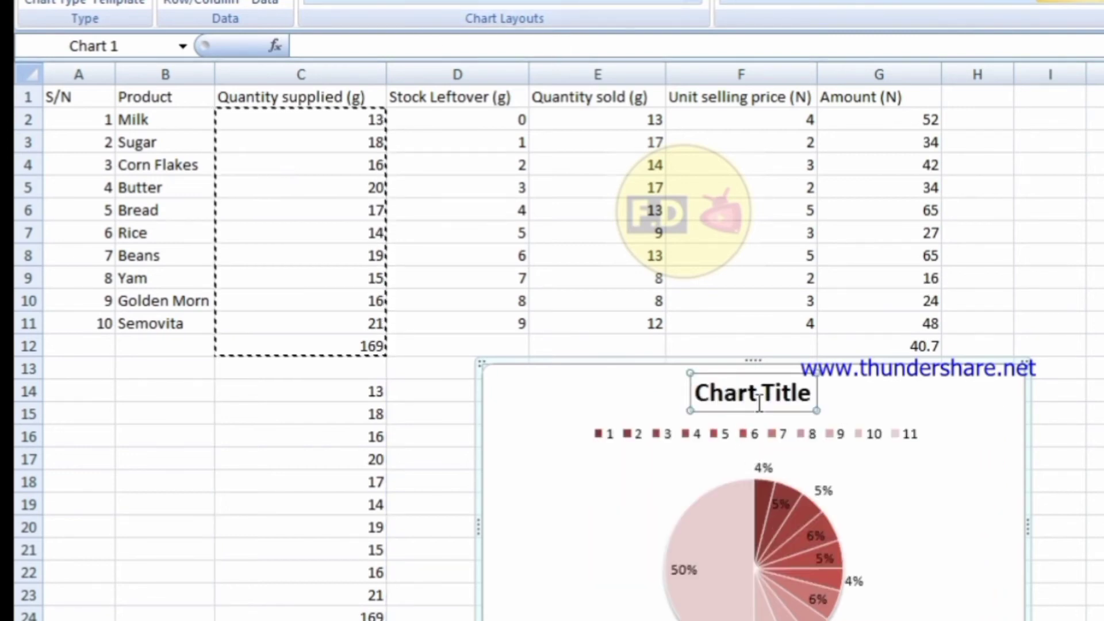
pyautogui.moveTo(814, 394); pyautogui.dragTo(697, 395)
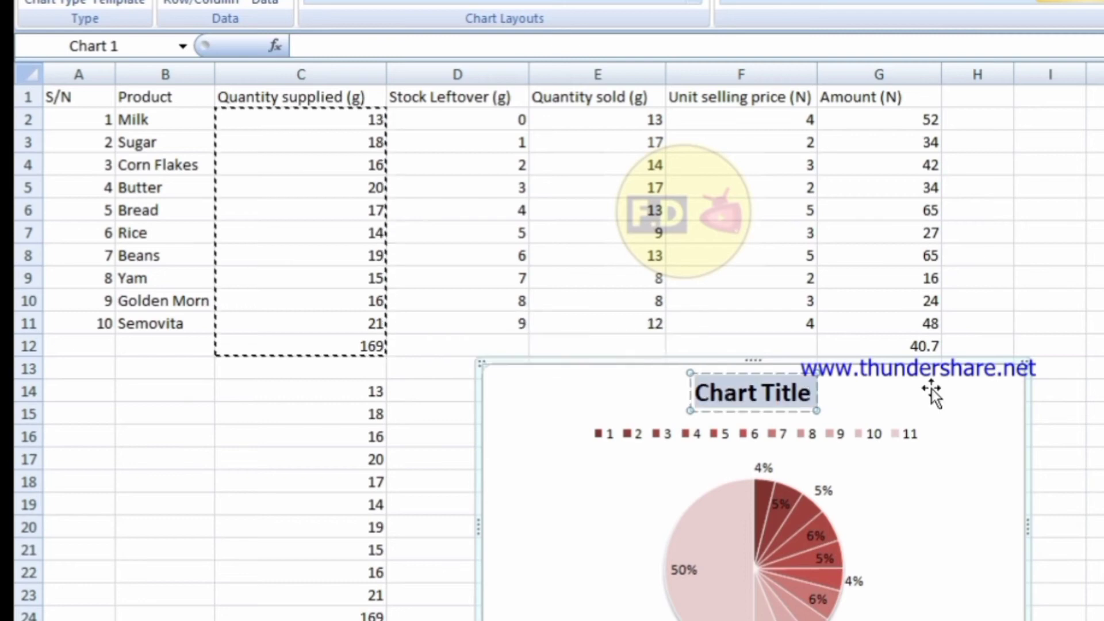
pyautogui.write('Pie')
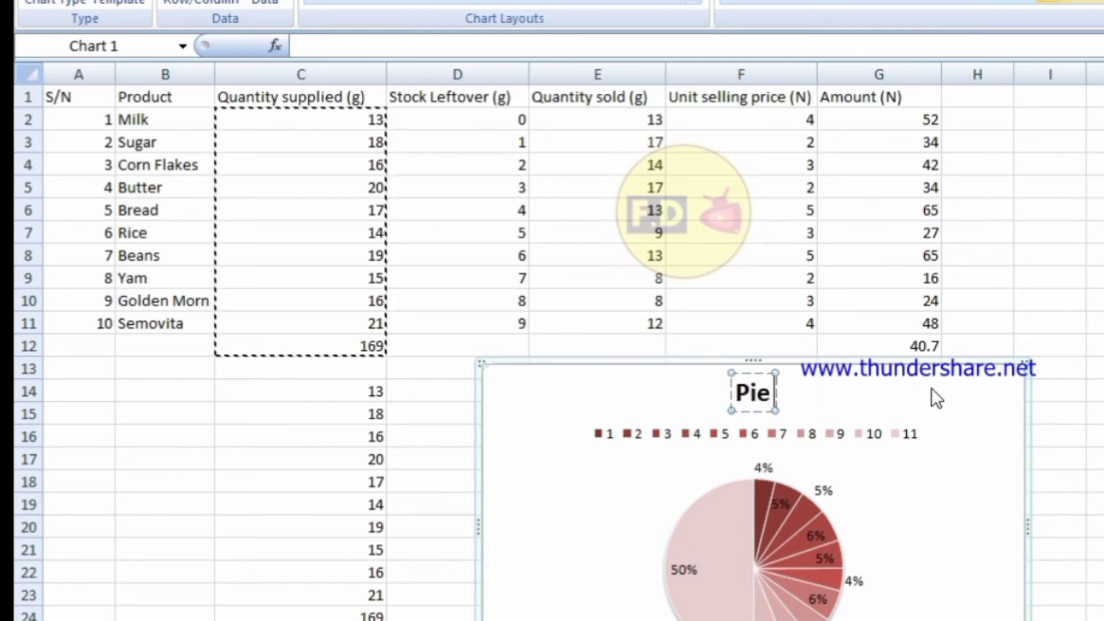
pyautogui.write(' Cahr')
pyautogui.press('BackSpace')
pyautogui.press('BackSpace')
pyautogui.press('BackSpace')
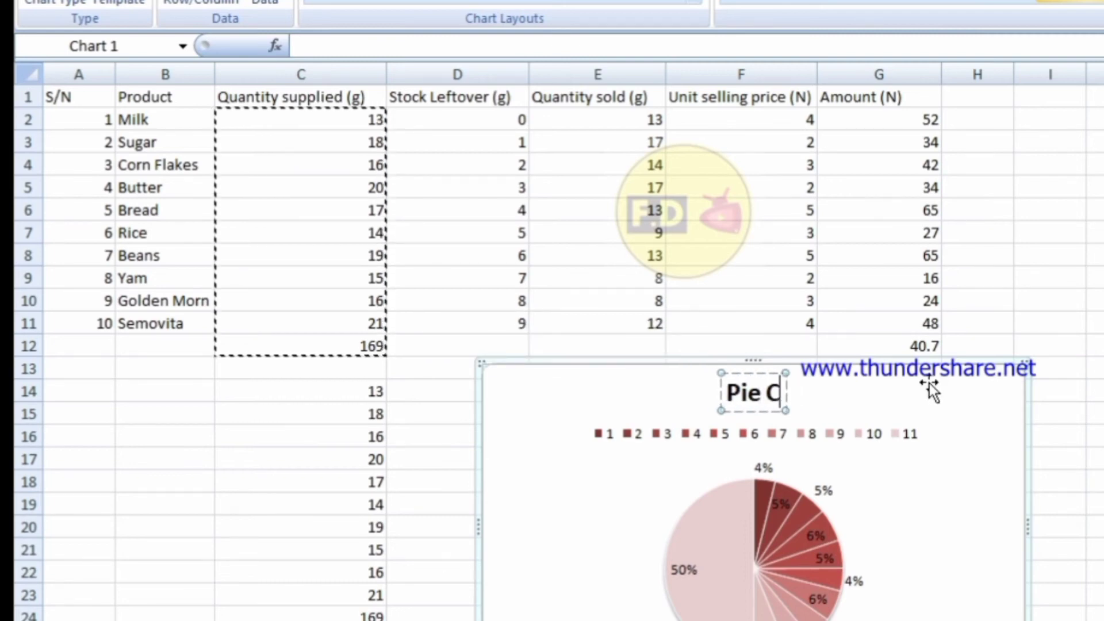
pyautogui.write('hart of')
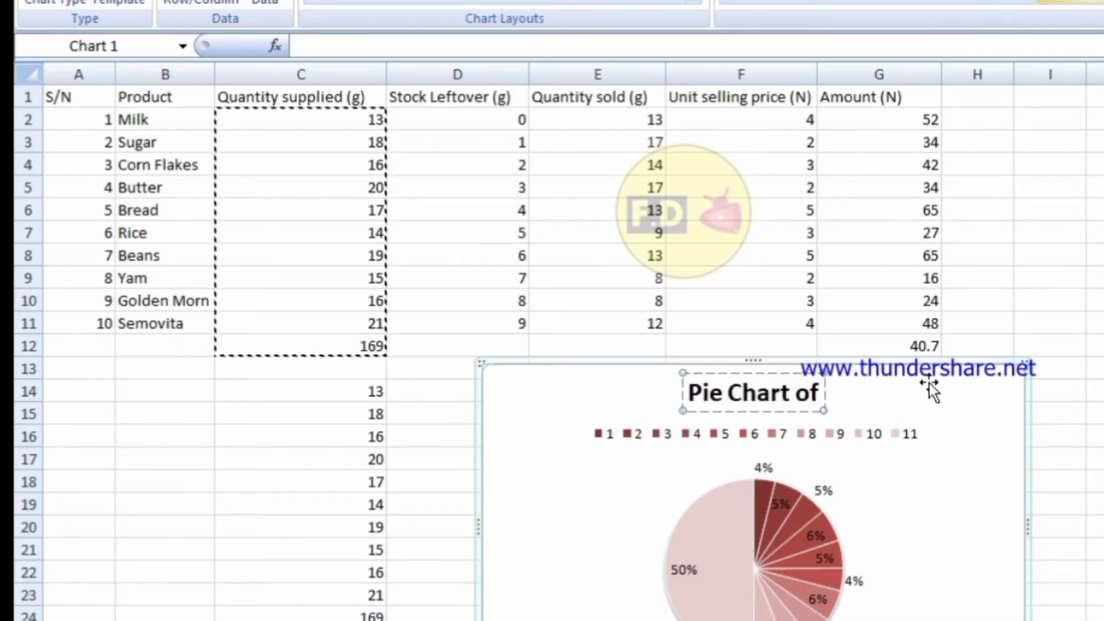
pyautogui.write(' Quan')
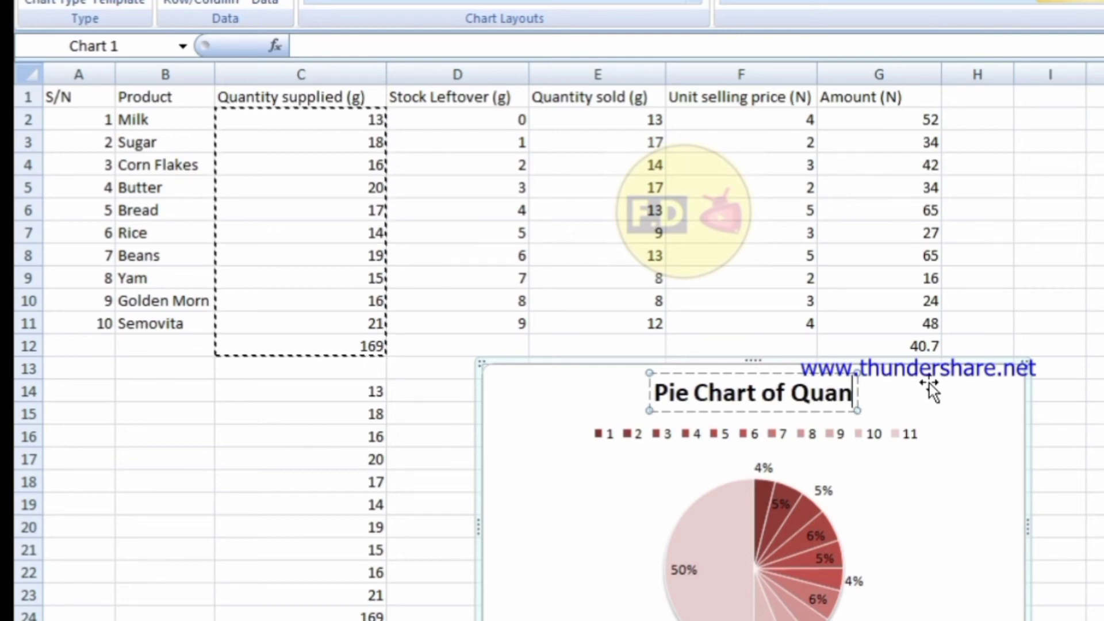
pyautogui.write('tity S')
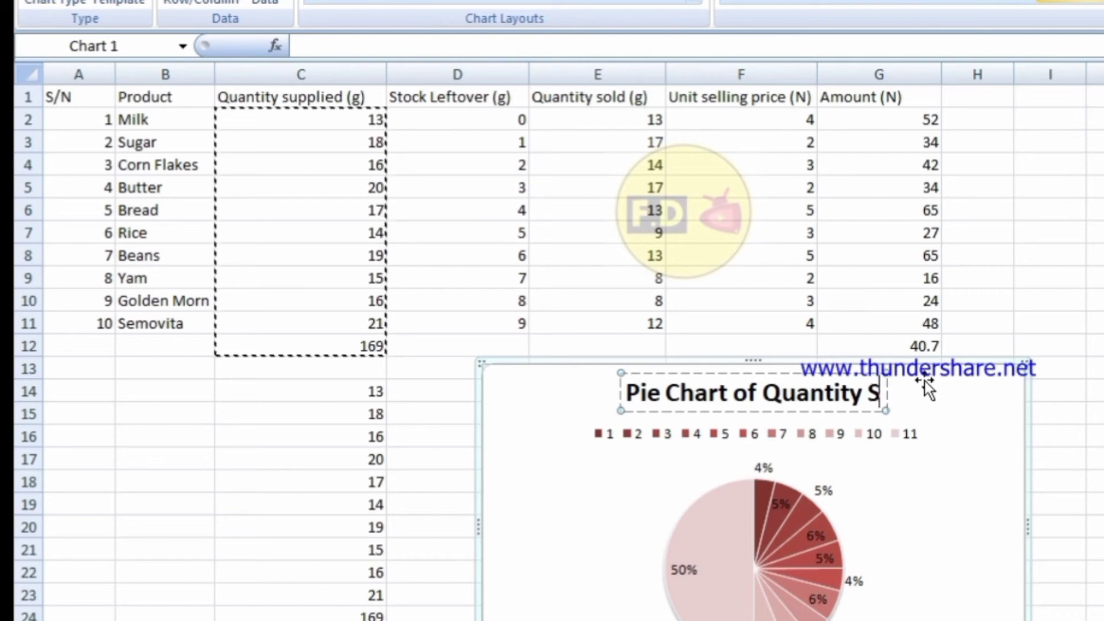
pyautogui.write('upplied')
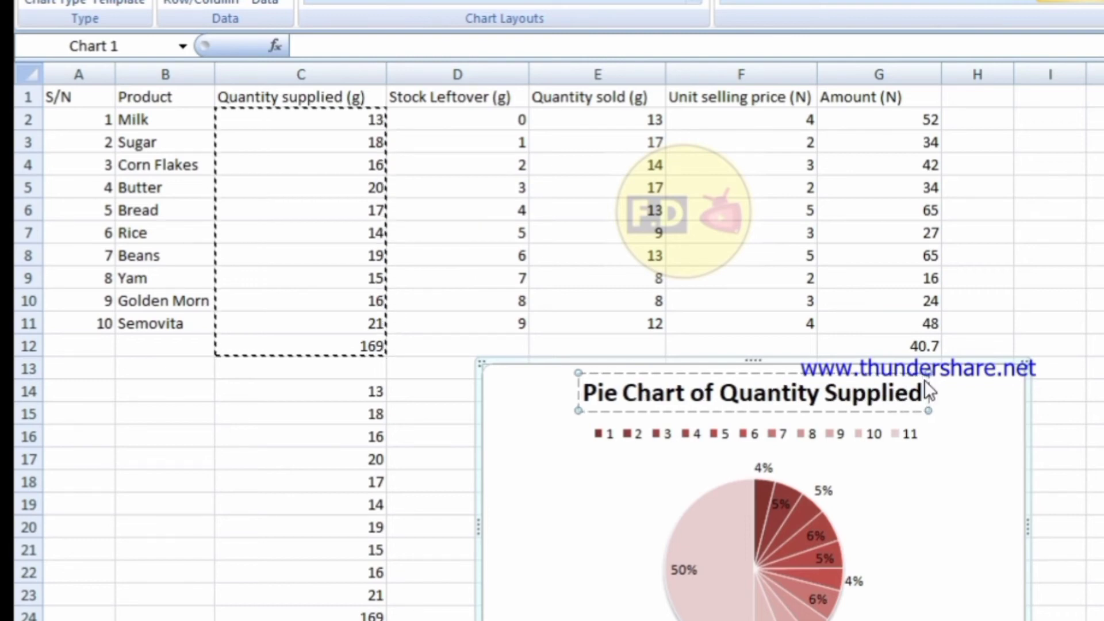
pyautogui.click(1093, 413)
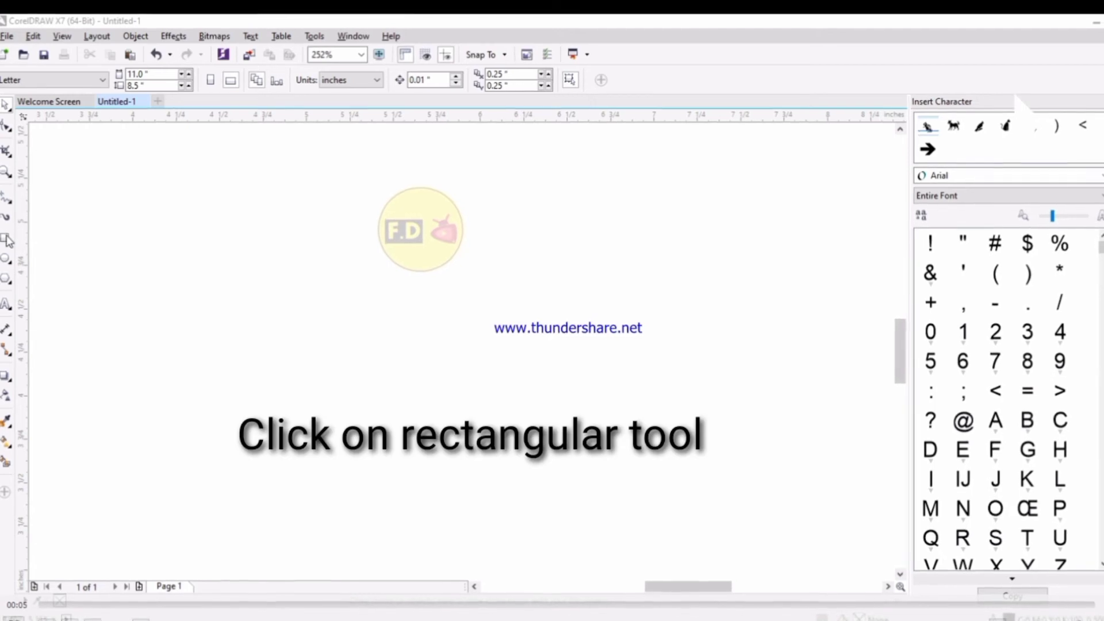
# Draw a large page-wide rectangle and give it a 4 pt outline.
pyautogui.click(7, 240)
pyautogui.moveTo(155, 147); pyautogui.dragTo(772, 530)
pyautogui.click(632, 80)
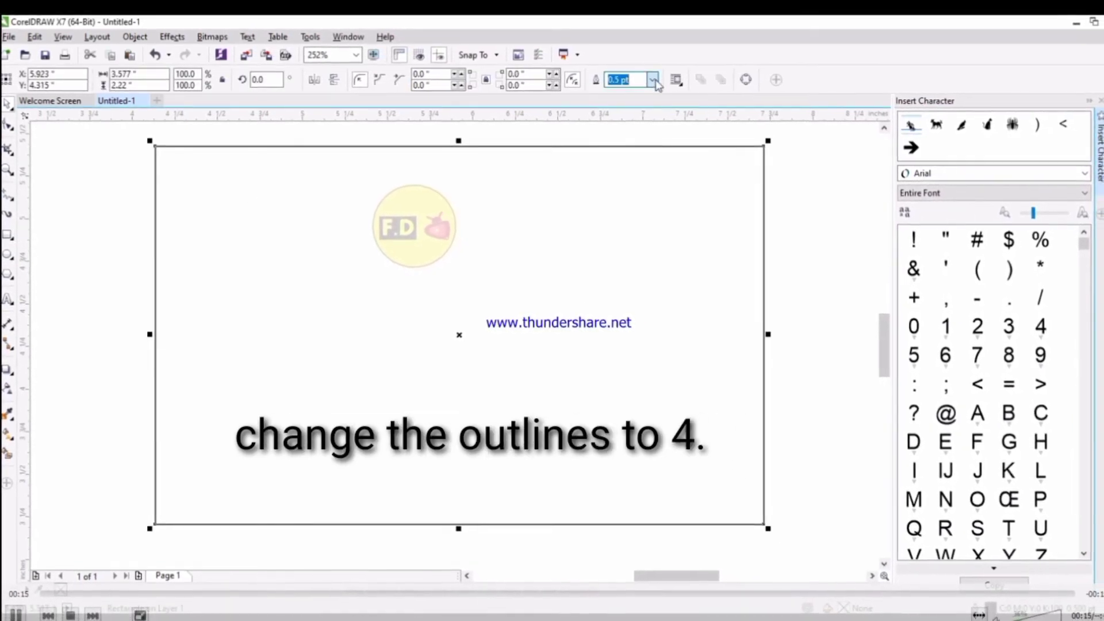
pyautogui.write('4')
pyautogui.press('Return')
pyautogui.click(792, 207)
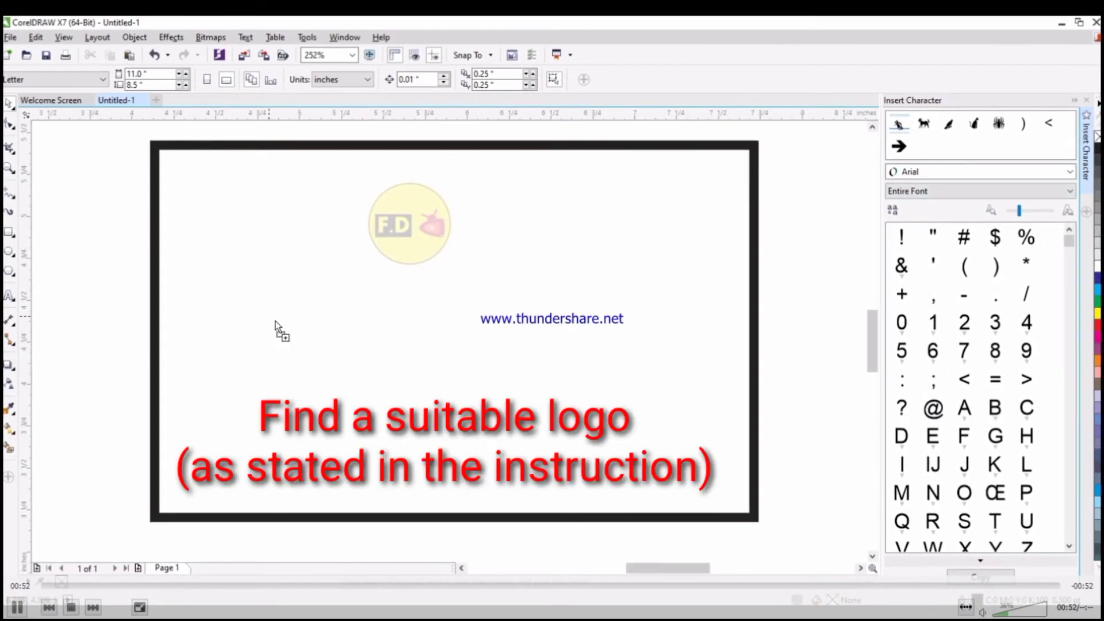
# Place an enlarged chipmunk symbol at the top-left and start typing 'KEL' mid-card.
pyautogui.moveTo(275, 327); pyautogui.dragTo(335, 350)
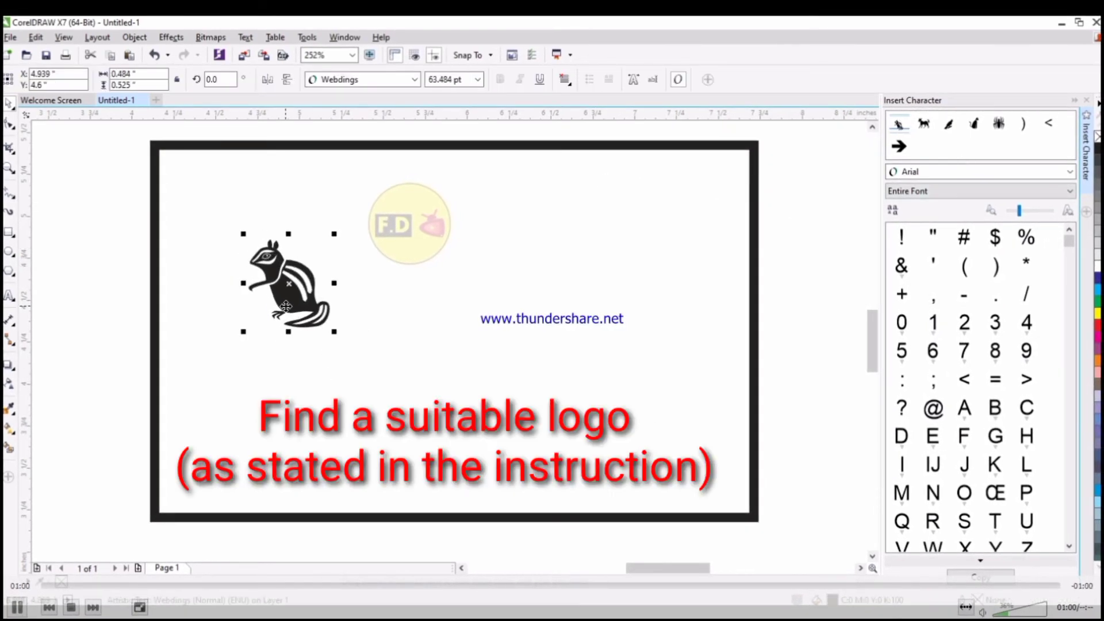
pyautogui.moveTo(285, 307); pyautogui.dragTo(216, 225)
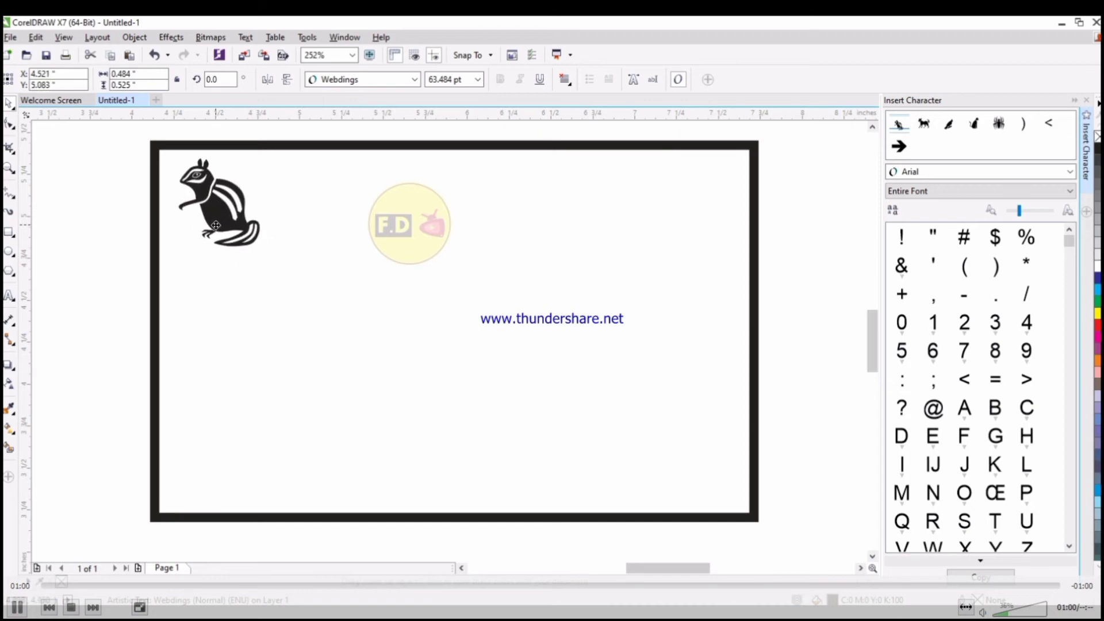
pyautogui.click(9, 295)
pyautogui.click(377, 377)
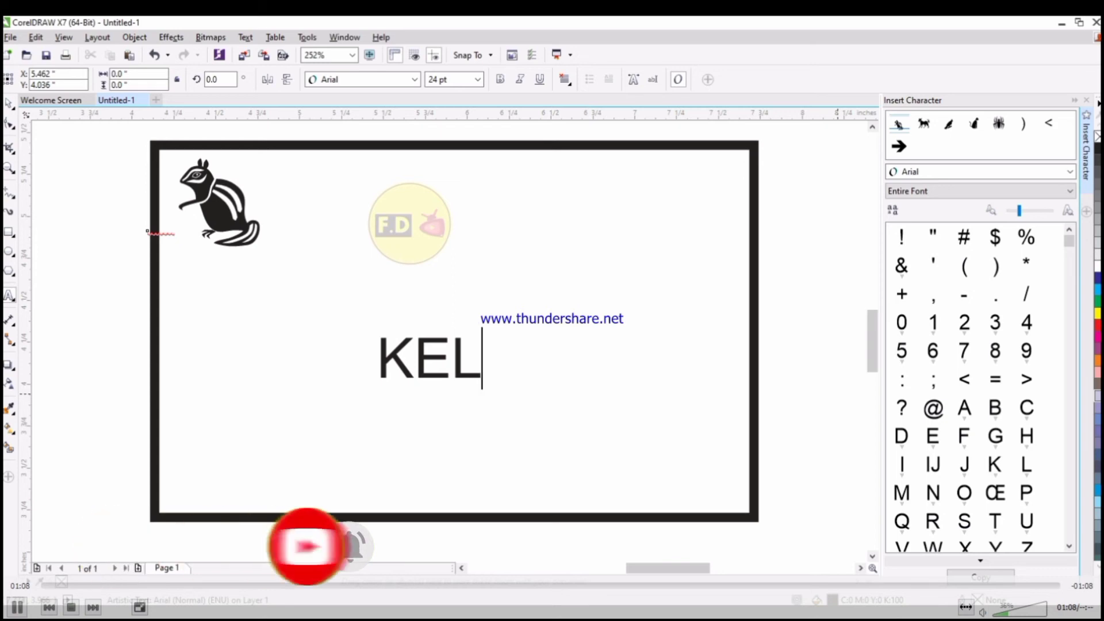
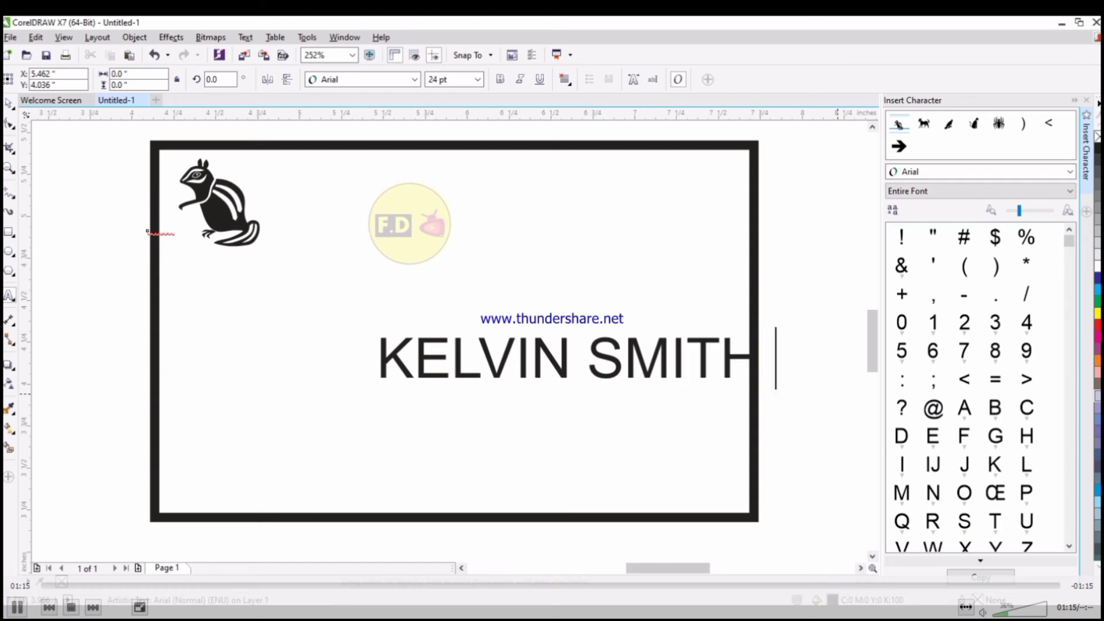
pyautogui.write(' VETERAN')
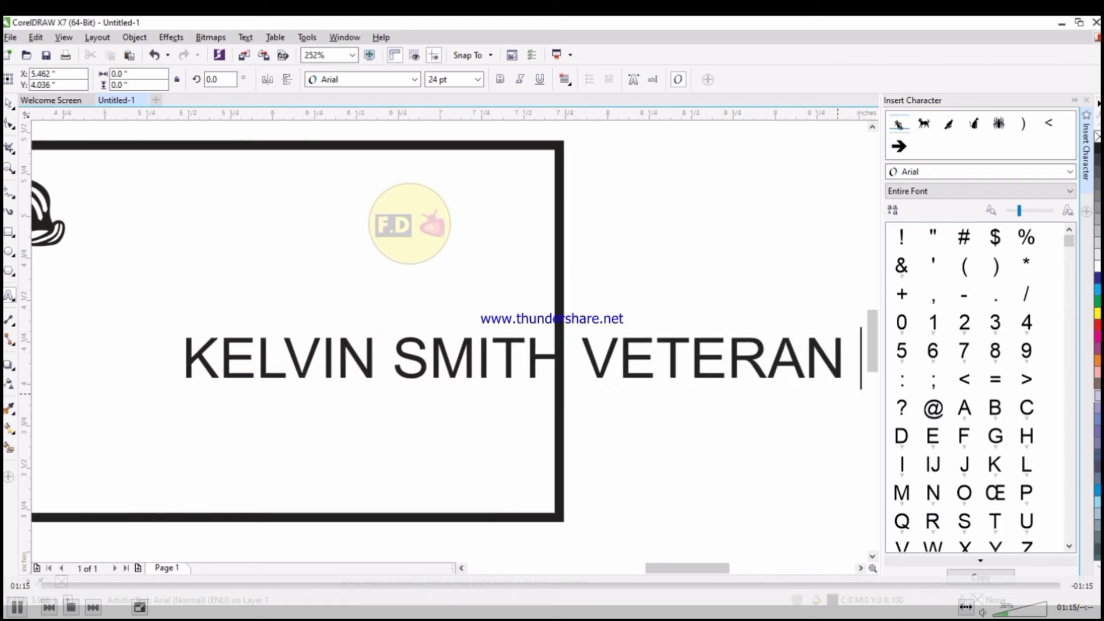
pyautogui.press('Escape')
pyautogui.scroll(-1, 305, 215)
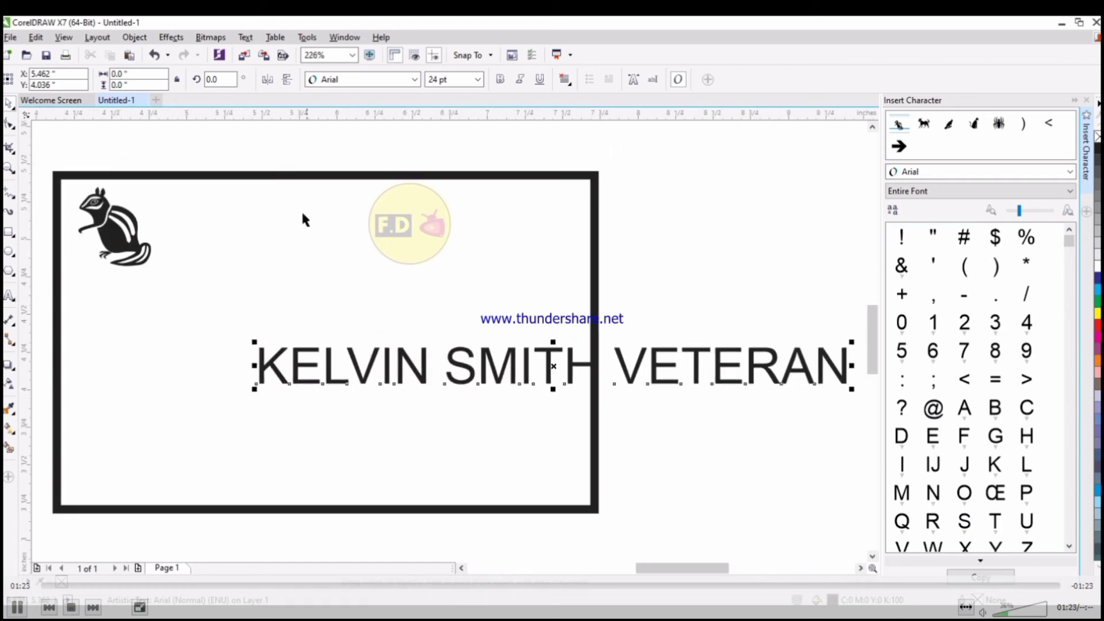
pyautogui.moveTo(852, 390); pyautogui.dragTo(503, 366)
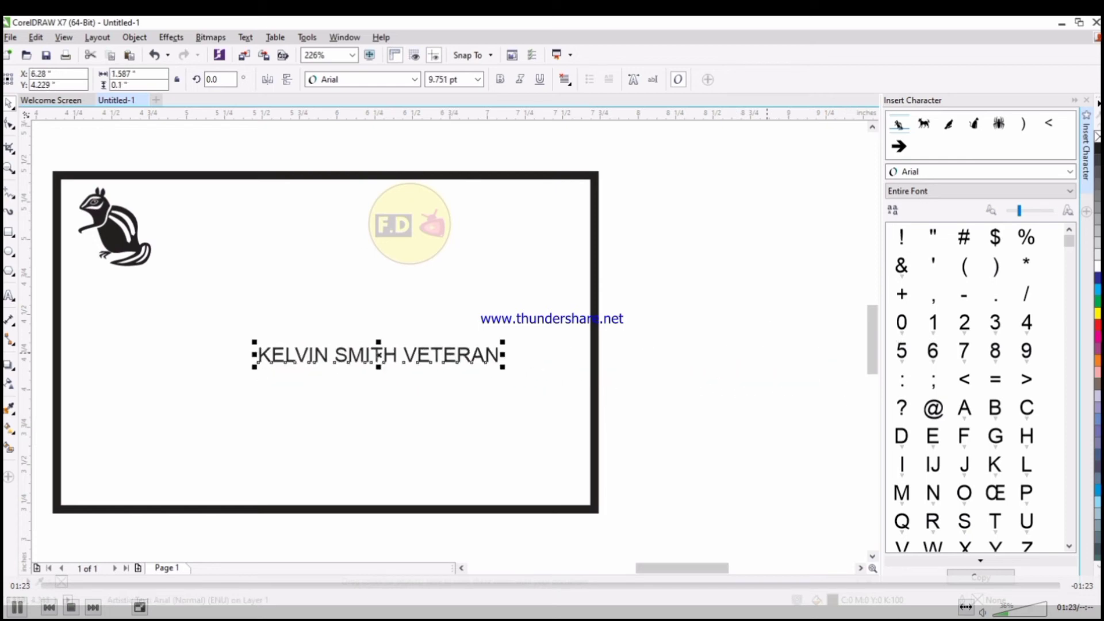
pyautogui.moveTo(379, 355); pyautogui.dragTo(325, 215)
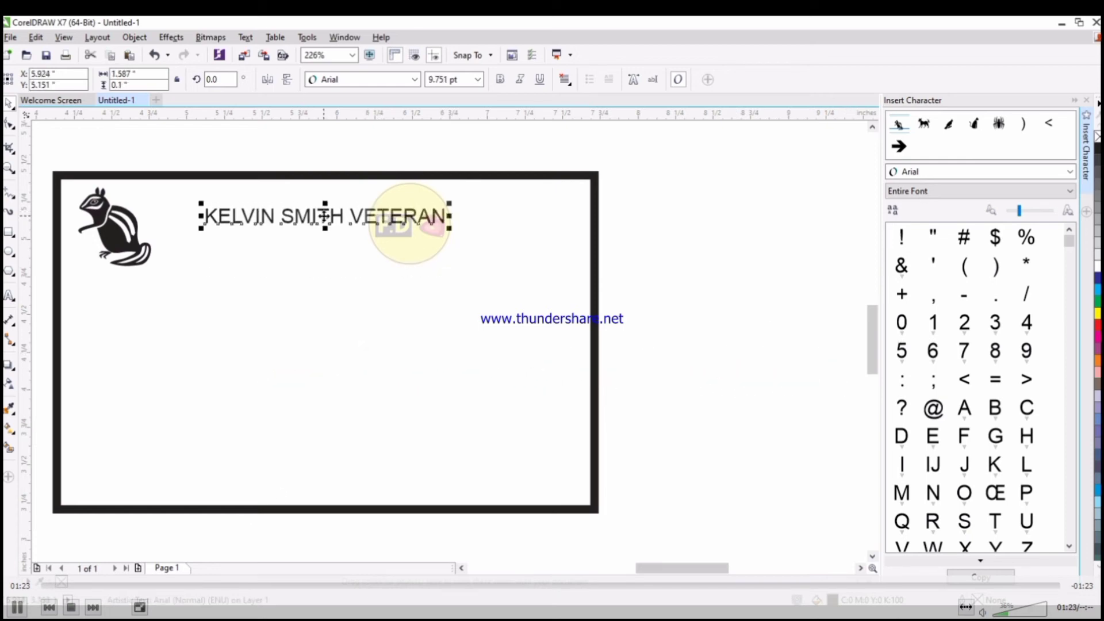
pyautogui.click(455, 77)
pyautogui.press('Return')
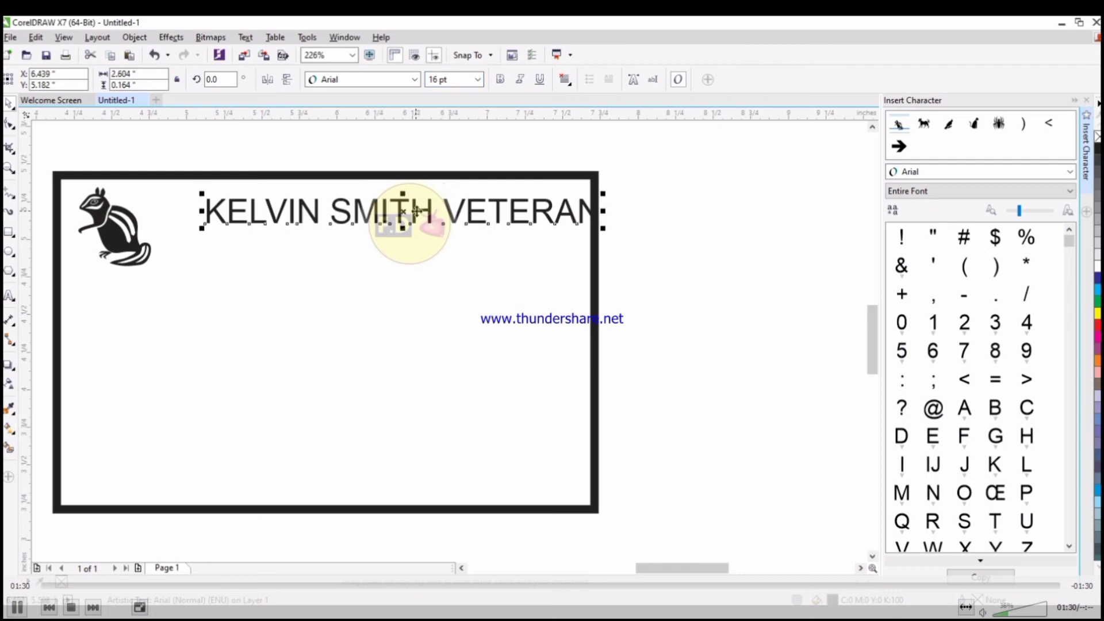
pyautogui.moveTo(403, 210); pyautogui.dragTo(370, 219)
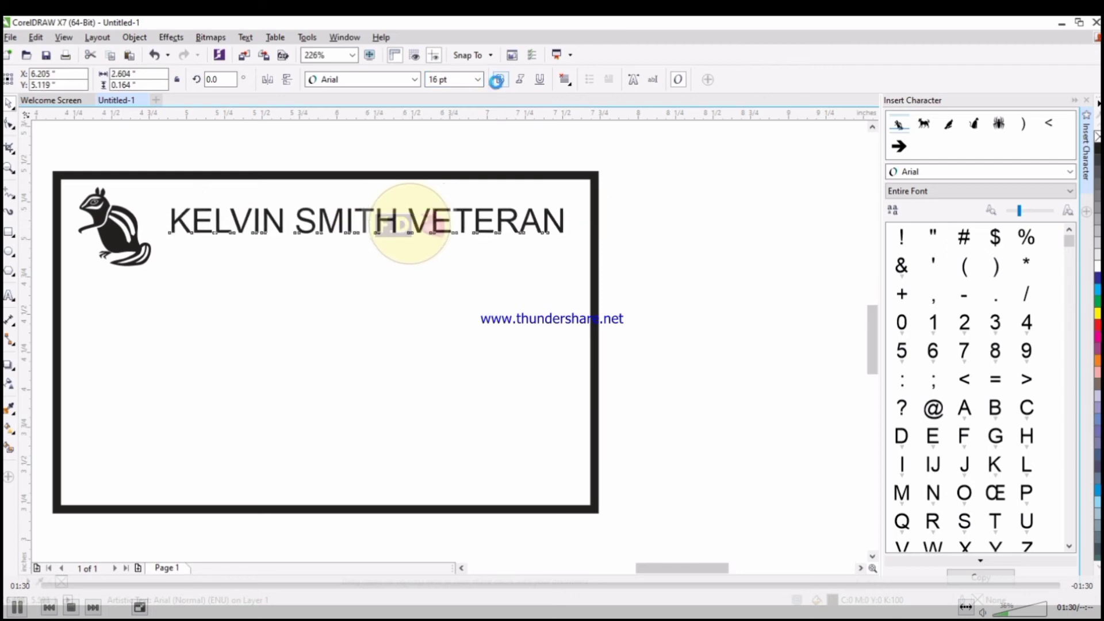
pyautogui.click(500, 79)
pyautogui.click(469, 396)
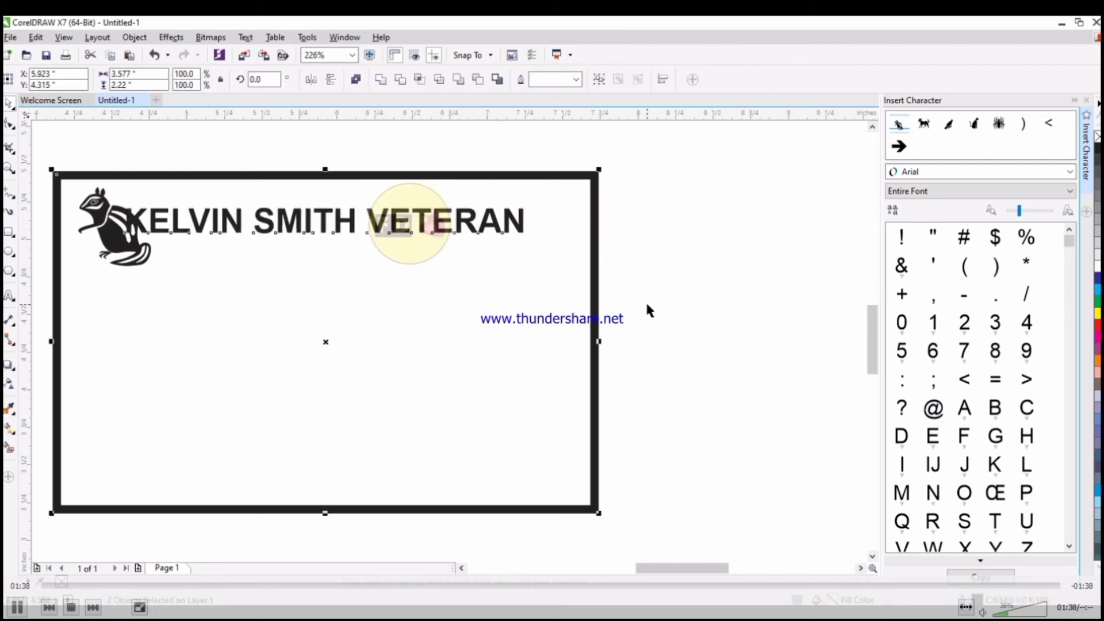
pyautogui.click(652, 306)
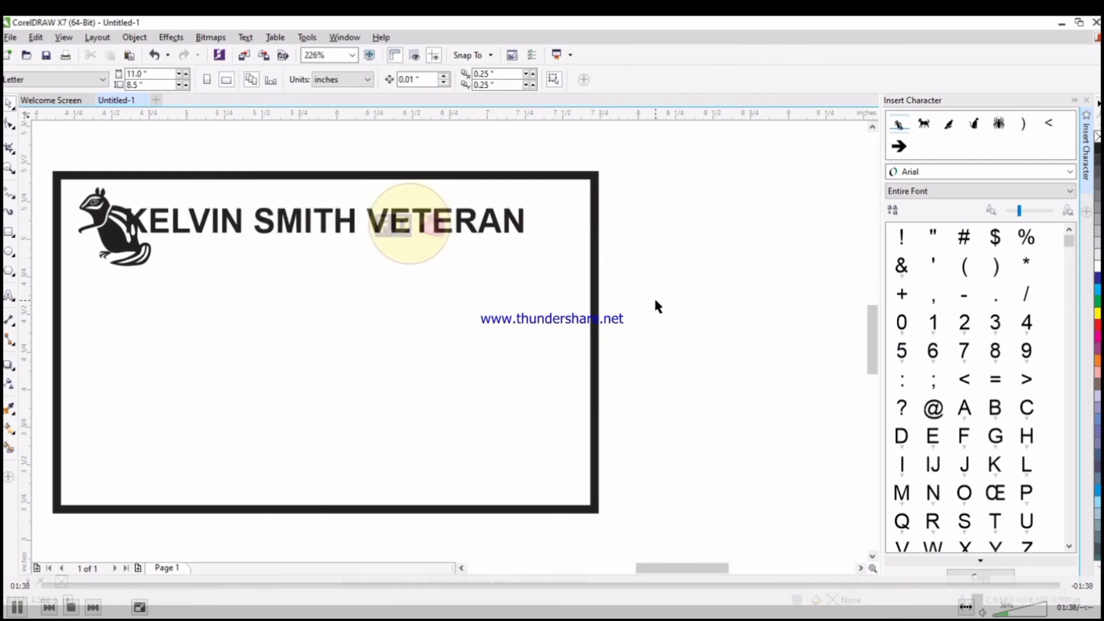
# Shrink and reposition the chipmunk logo, shifting the name slightly right to clear it.
pyautogui.scroll(1, 654, 295)
pyautogui.click(213, 237)
pyautogui.moveTo(246, 258); pyautogui.dragTo(199, 227)
pyautogui.moveTo(181, 180); pyautogui.dragTo(212, 238)
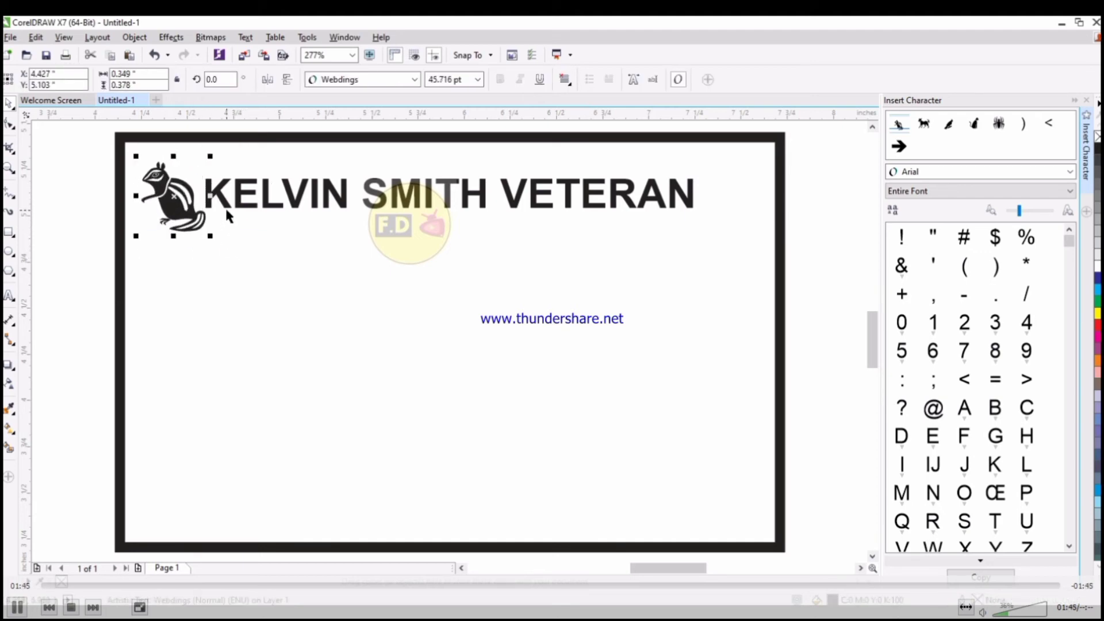
pyautogui.click(227, 213)
pyautogui.press('Escape')
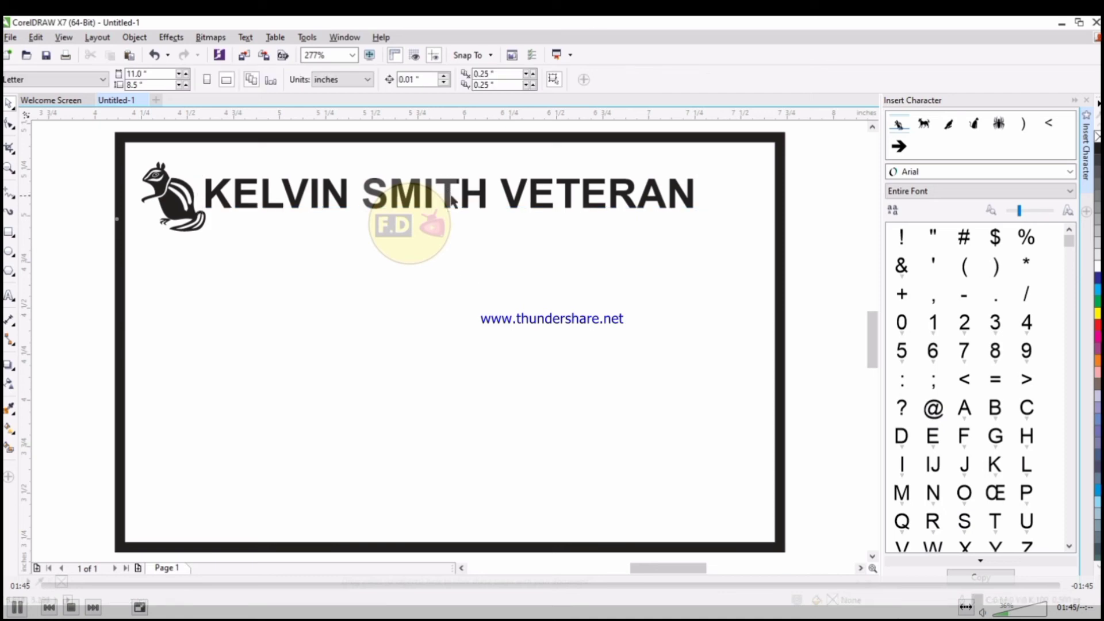
pyautogui.click(469, 201)
pyautogui.moveTo(468, 201); pyautogui.dragTo(489, 201)
pyautogui.click(840, 212)
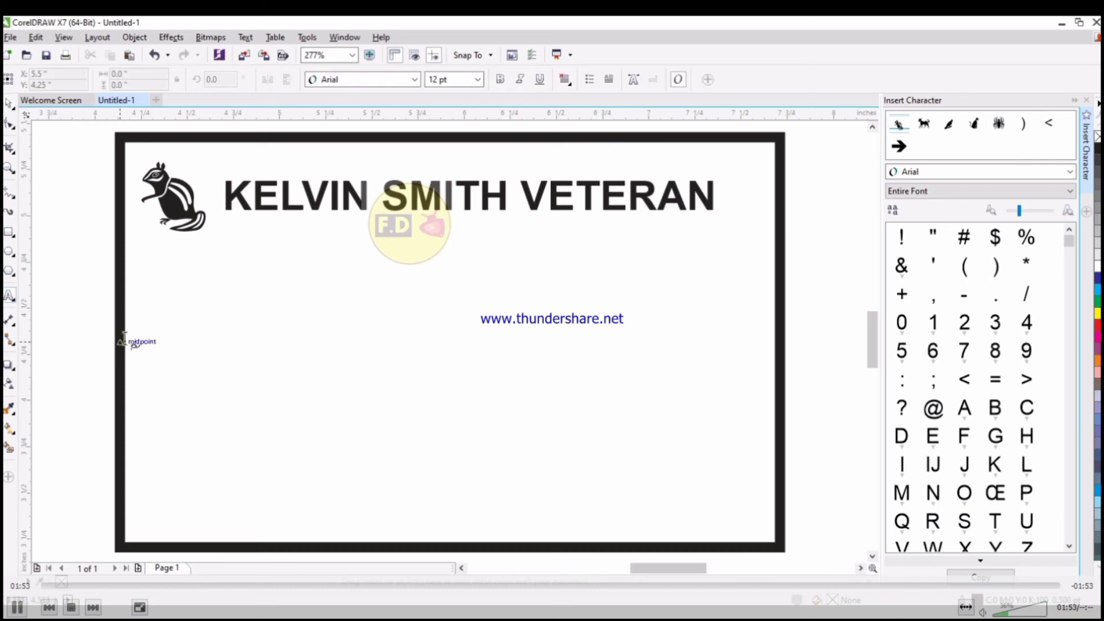
# Type the card holder's street address as a new text line at the card's left.
pyautogui.click(156, 342)
pyautogui.write('7')
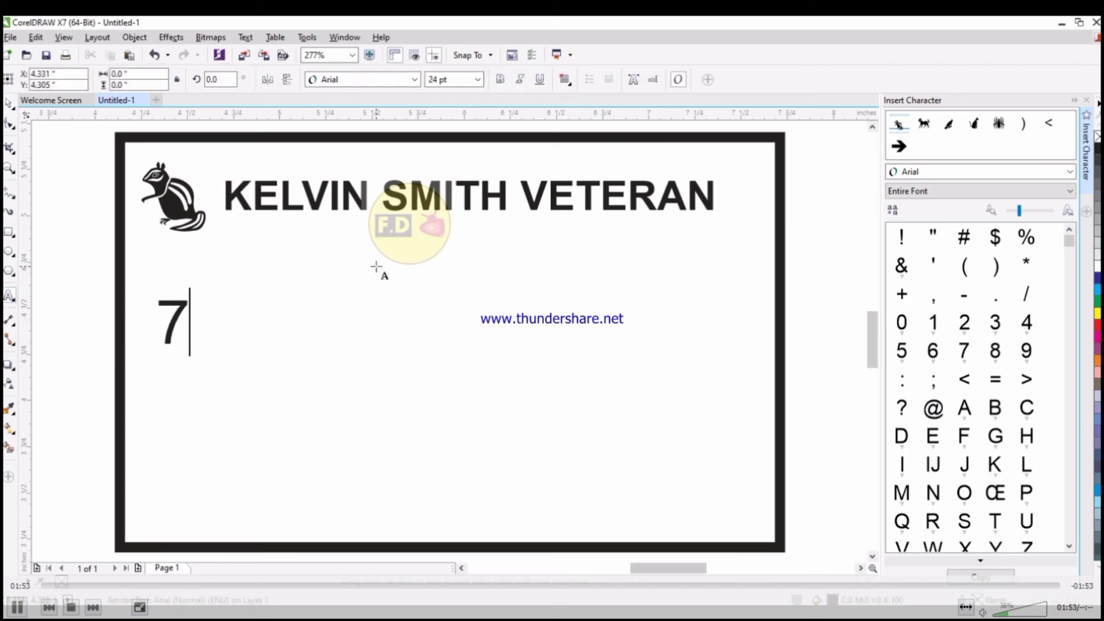
pyautogui.press('BackSpace')
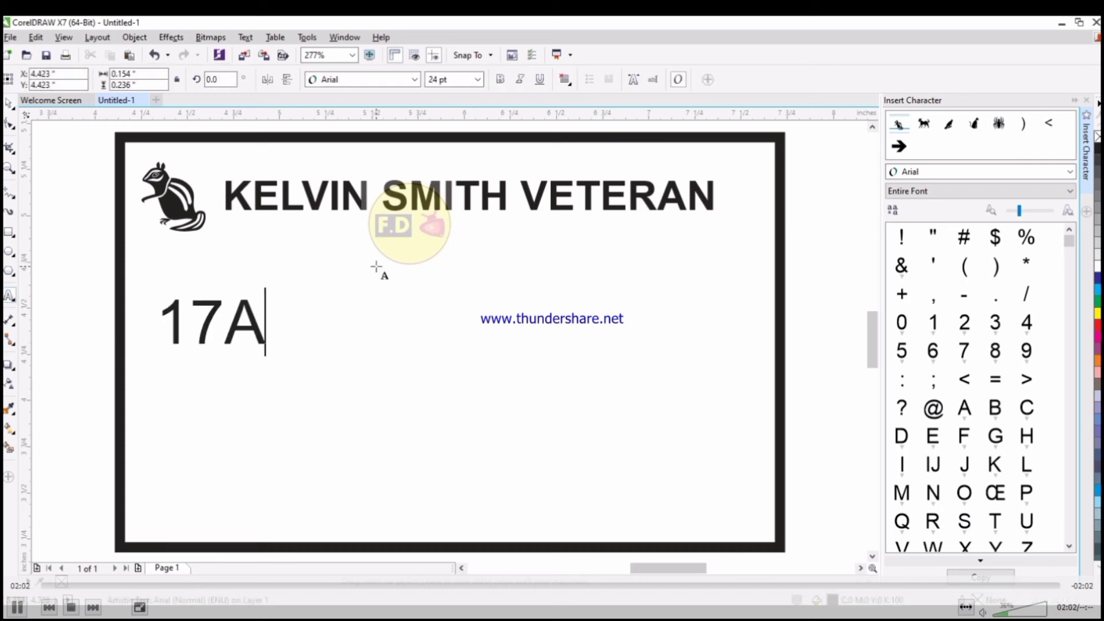
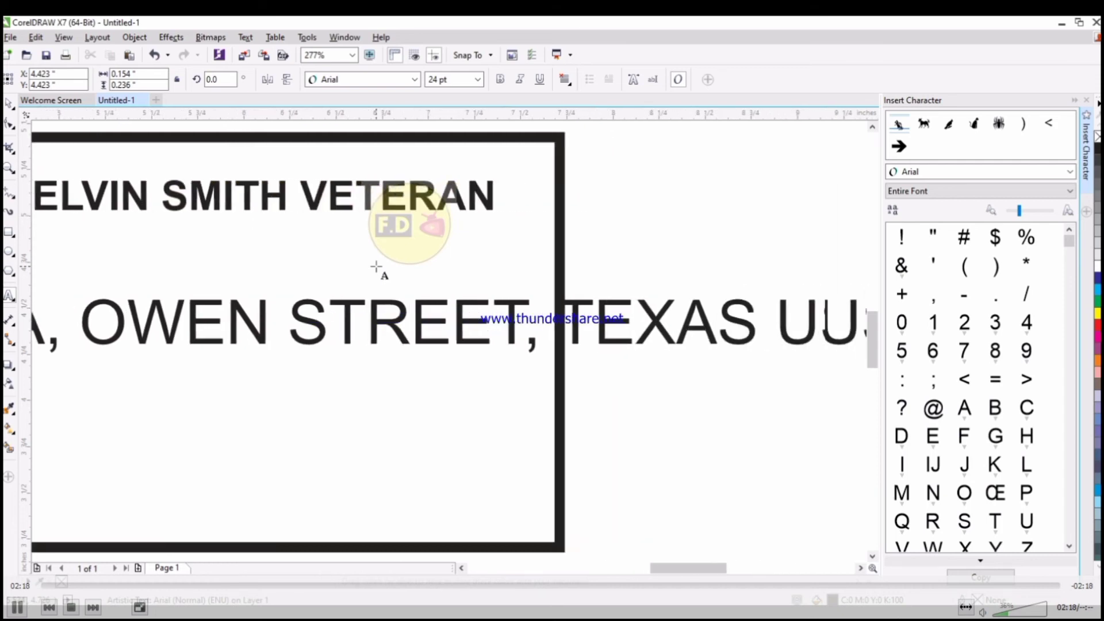
pyautogui.hotkey('ctrl', 'space')
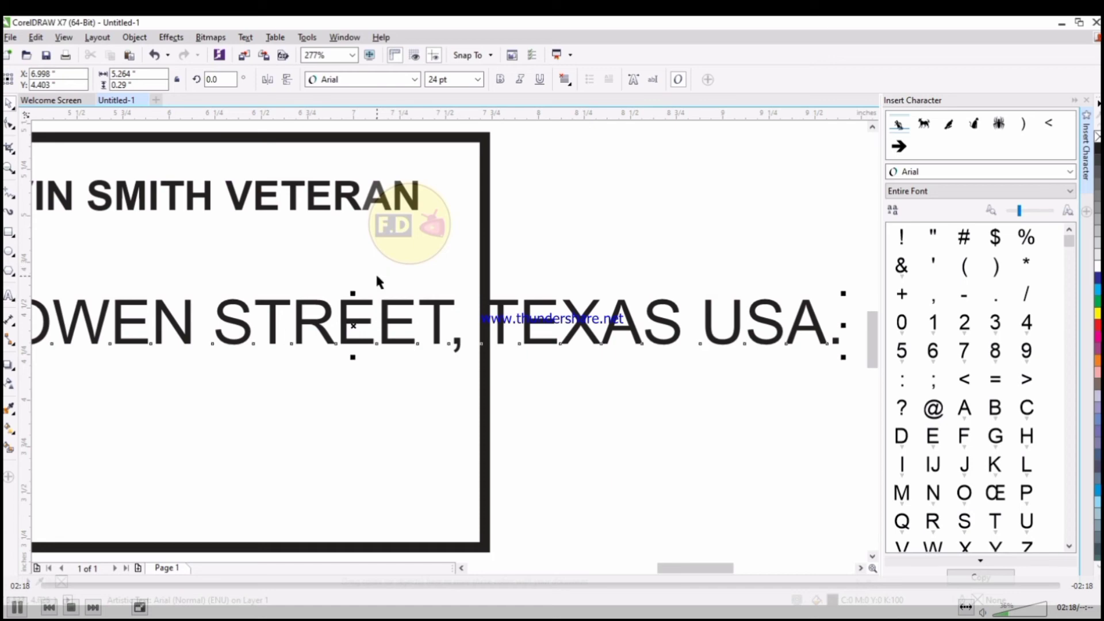
# Make the address 14 pt ChunkFive Roman, shrink it under the name heading and centre it.
pyautogui.click(443, 79)
pyautogui.write('14')
pyautogui.press('Return')
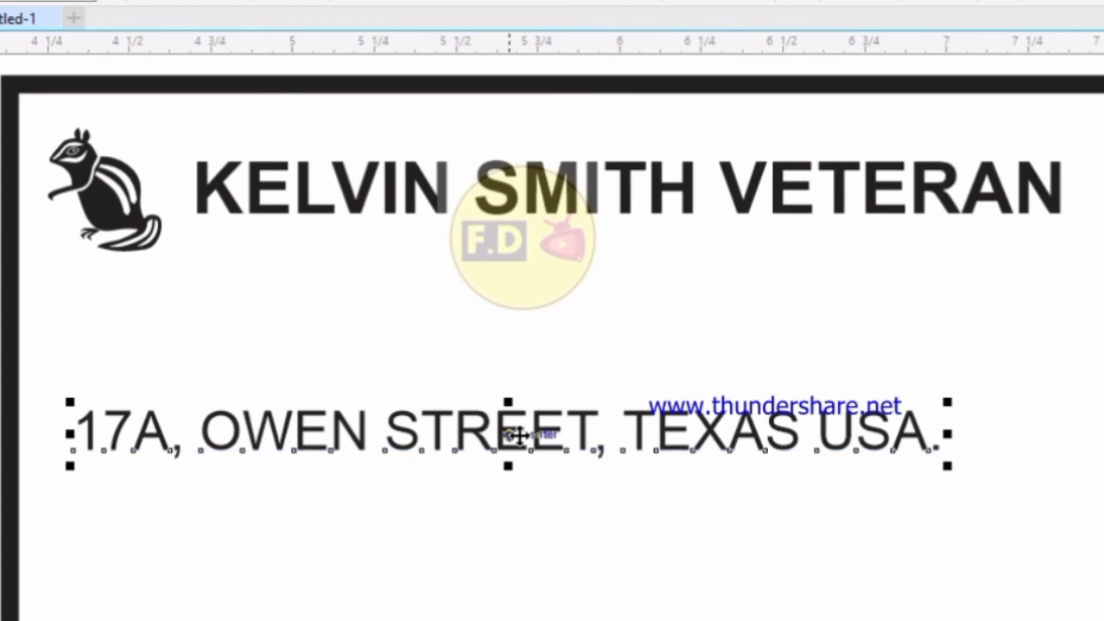
pyautogui.moveTo(519, 435); pyautogui.dragTo(636, 255)
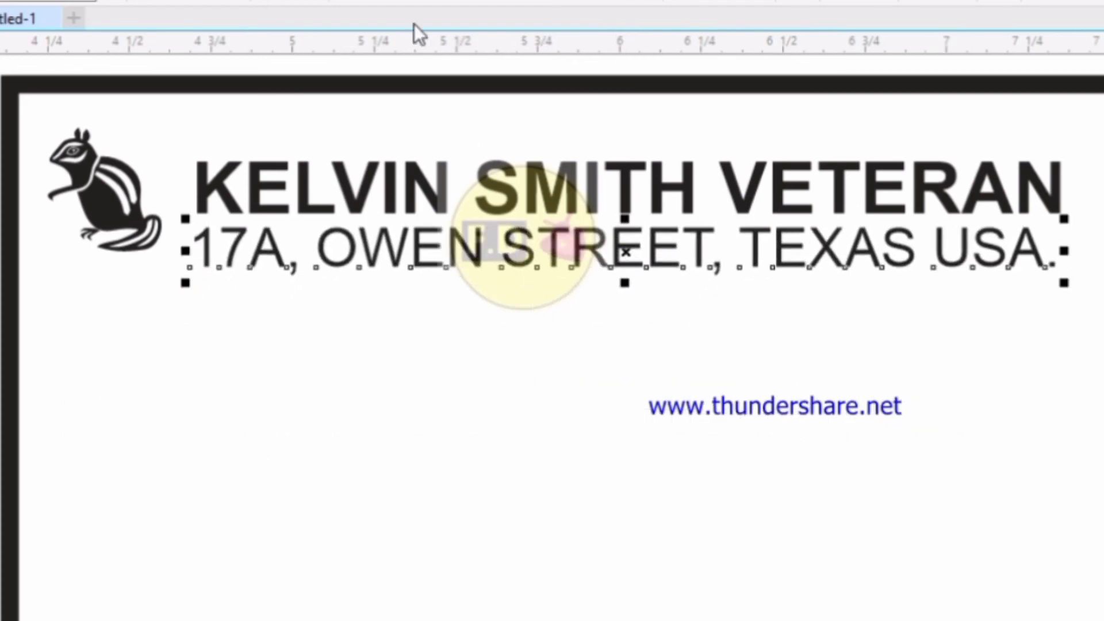
pyautogui.click(387, 3)
pyautogui.click(359, 72)
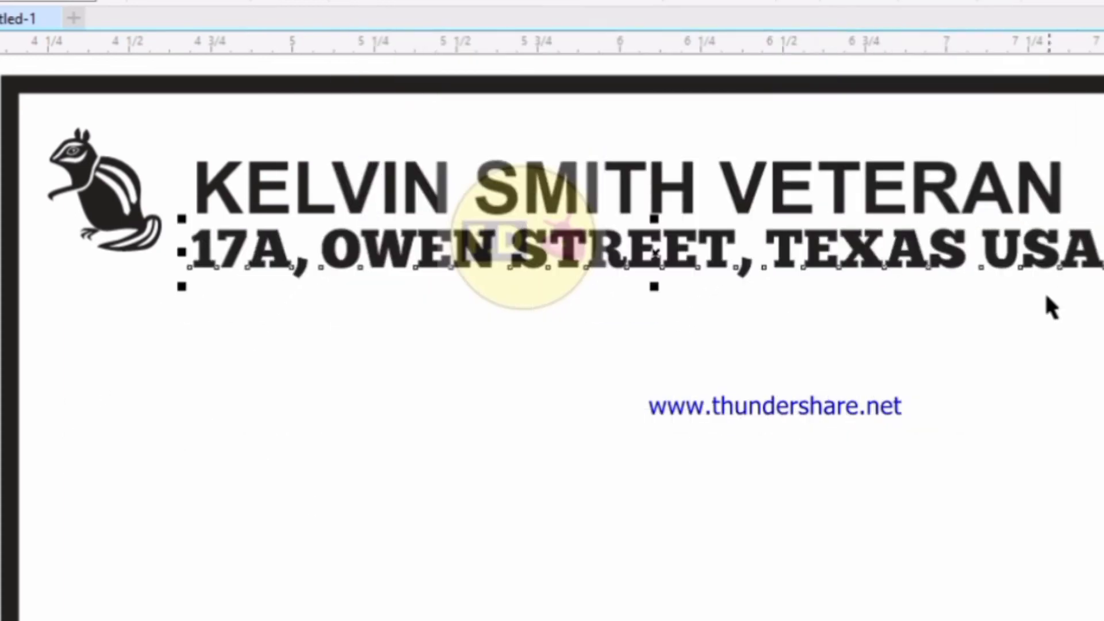
pyautogui.moveTo(1100, 285); pyautogui.dragTo(956, 296)
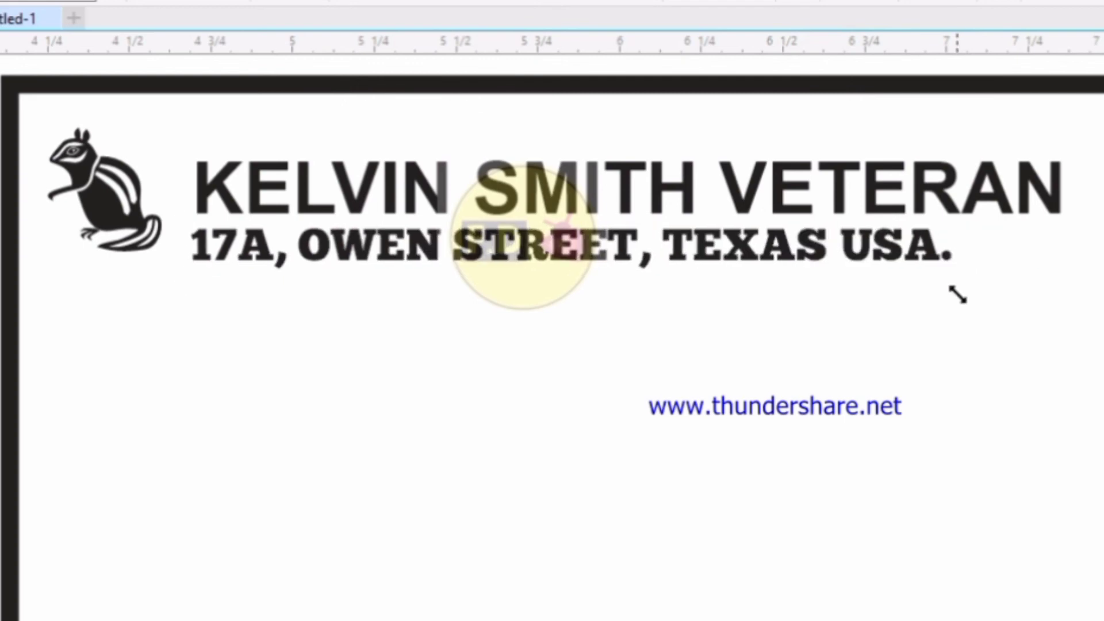
pyautogui.keyDown('shift'); pyautogui.click(835, 209); pyautogui.keyUp('shift')
pyautogui.press('c')
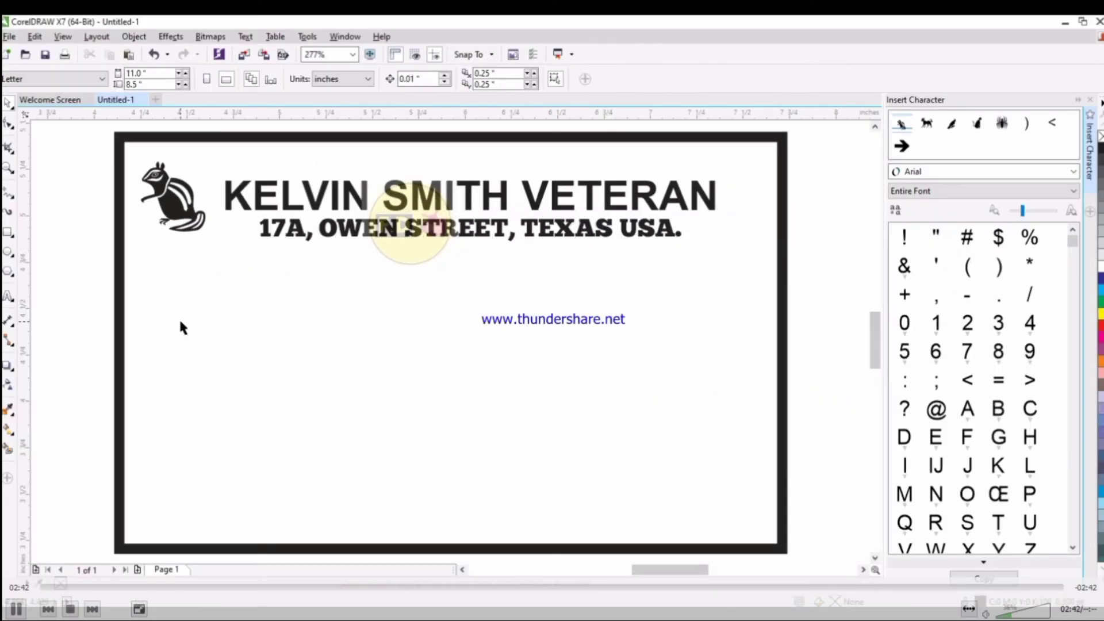
pyautogui.press('F8')
# Add the card holder's name as bold text, centred mid-card below the address.
pyautogui.click(219, 396)
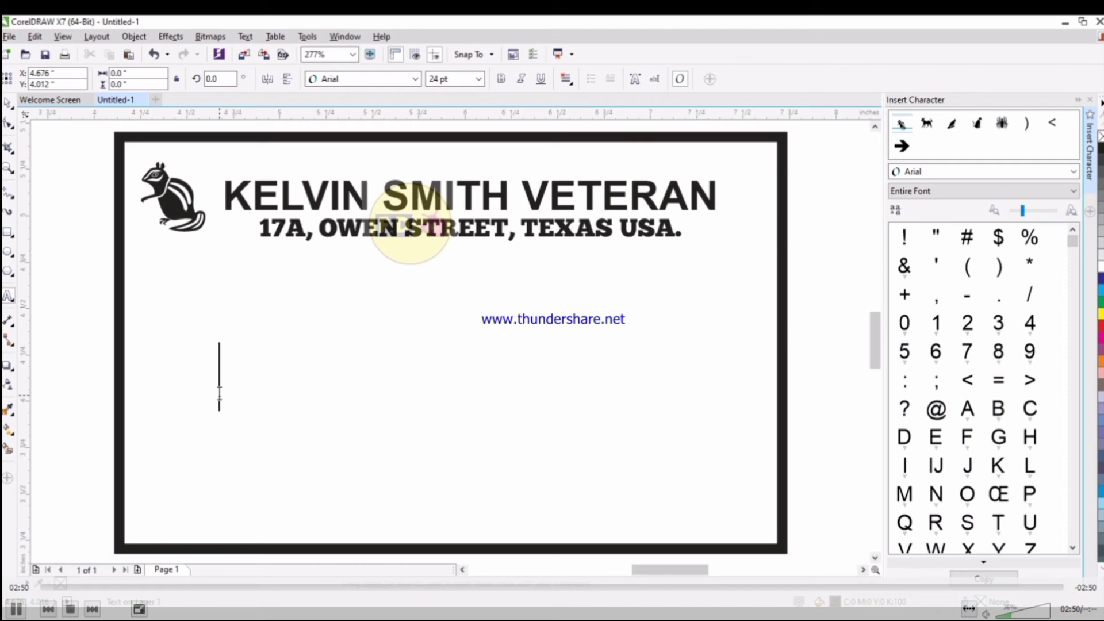
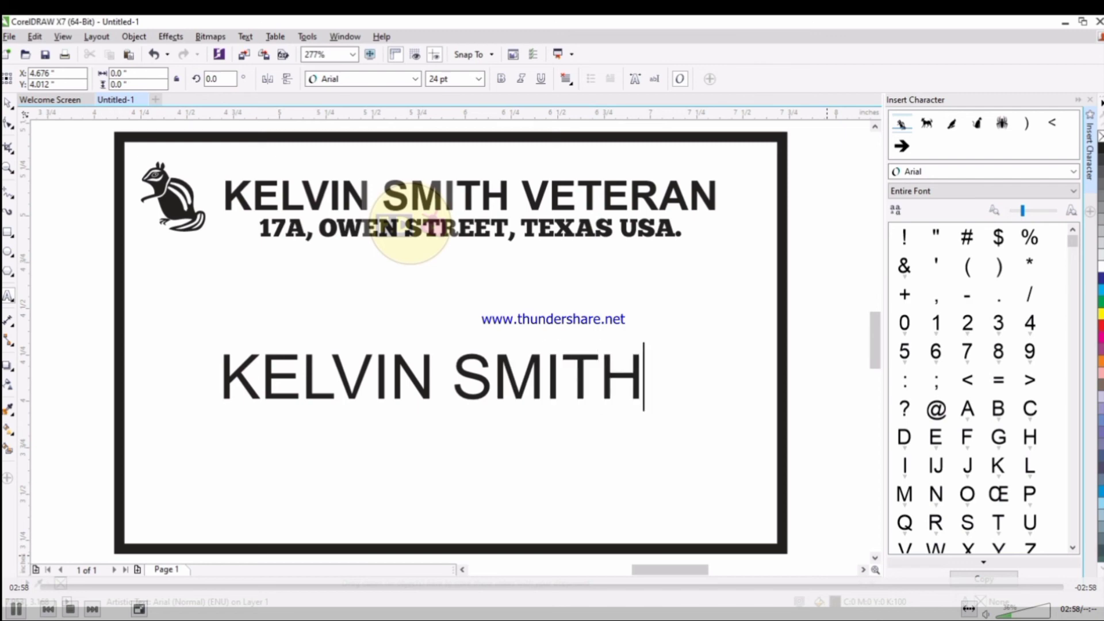
pyautogui.hotkey('ctrl', 'space')
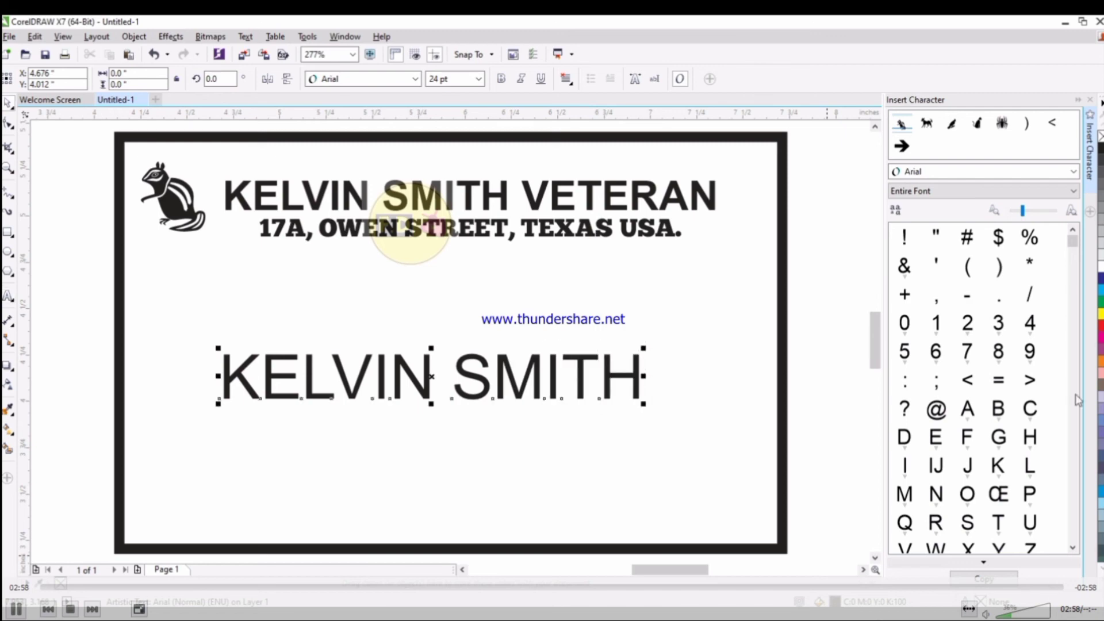
pyautogui.click(502, 80)
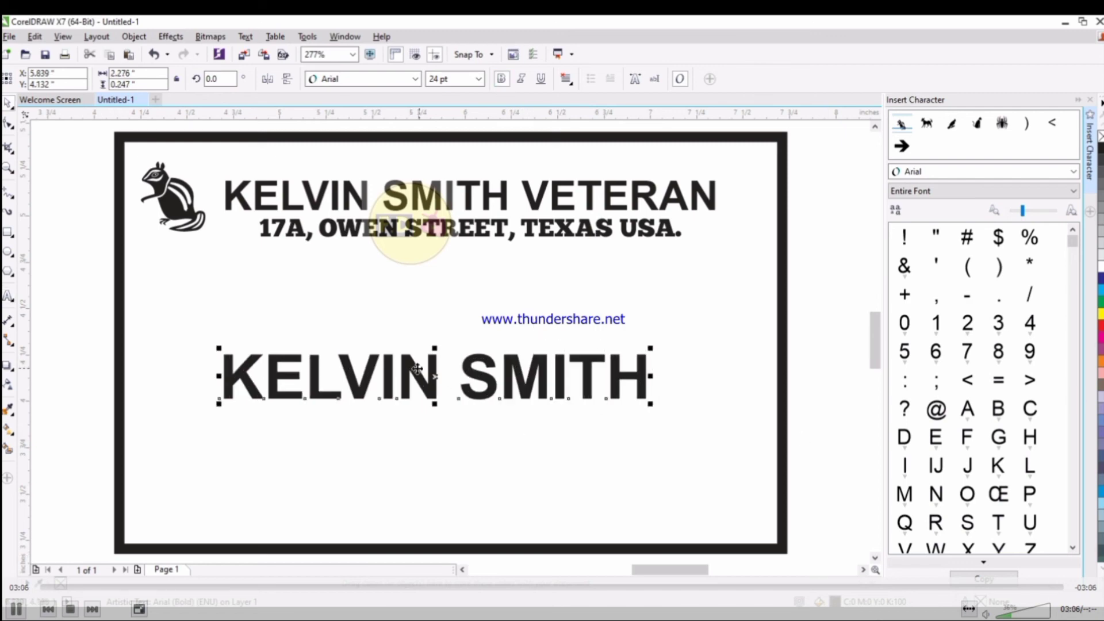
pyautogui.moveTo(417, 368); pyautogui.dragTo(429, 346)
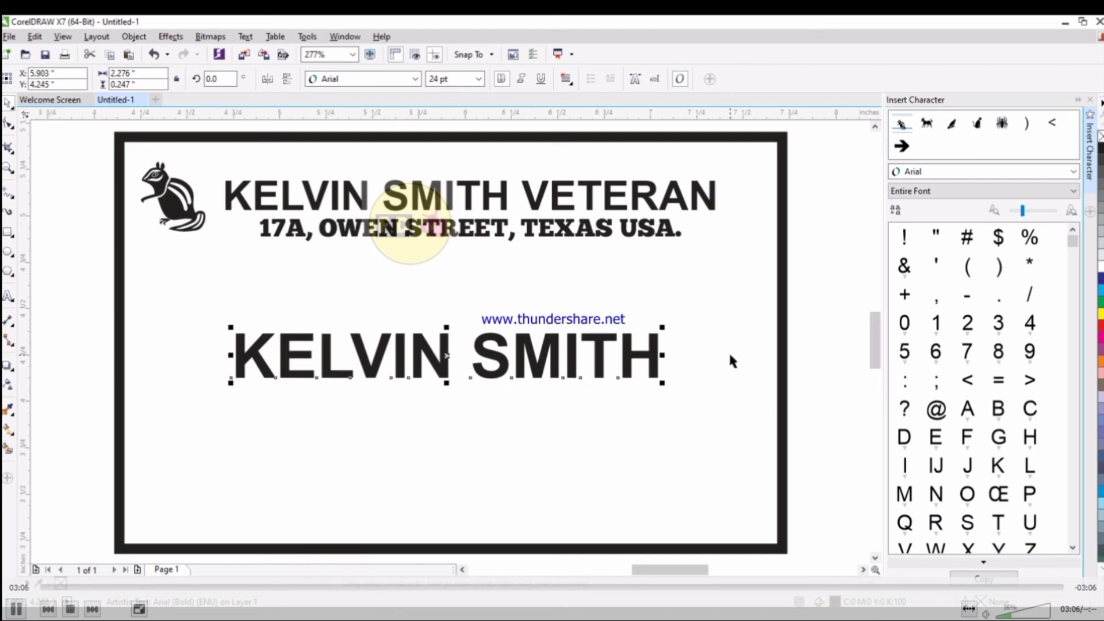
pyautogui.click(202, 317)
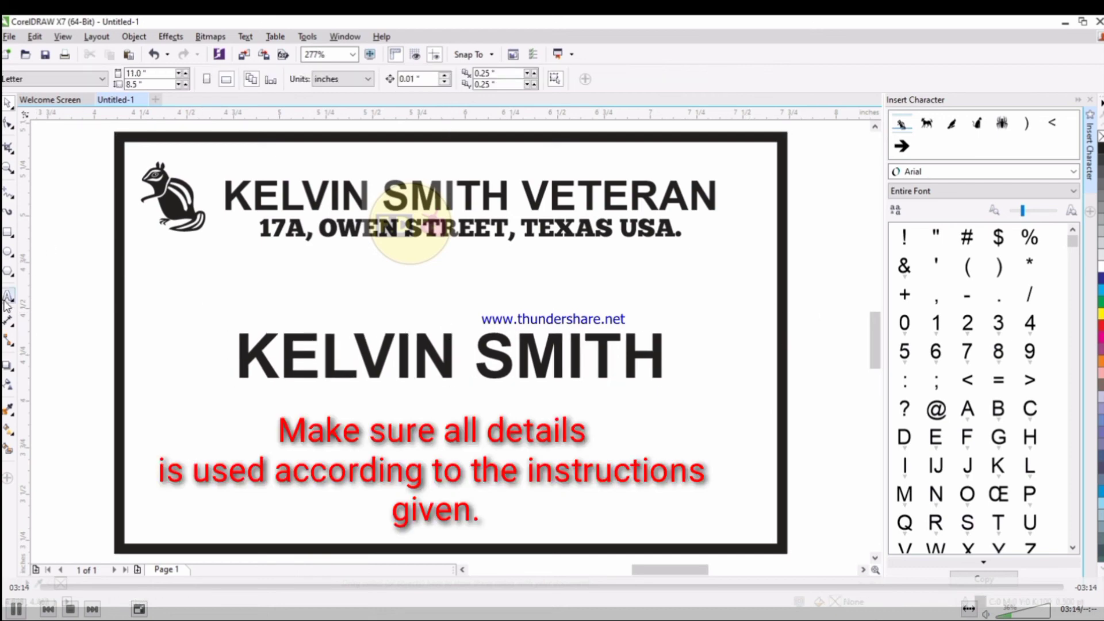
# Add the phone number in slightly smaller text and centre it directly under the name.
pyautogui.click(8, 296)
pyautogui.click(142, 435)
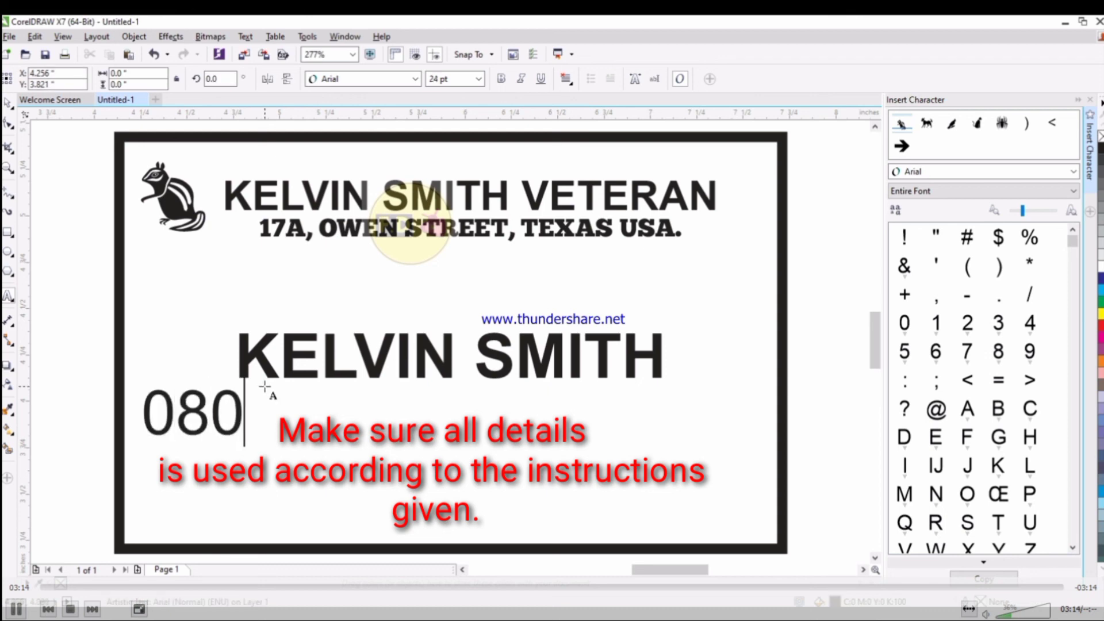
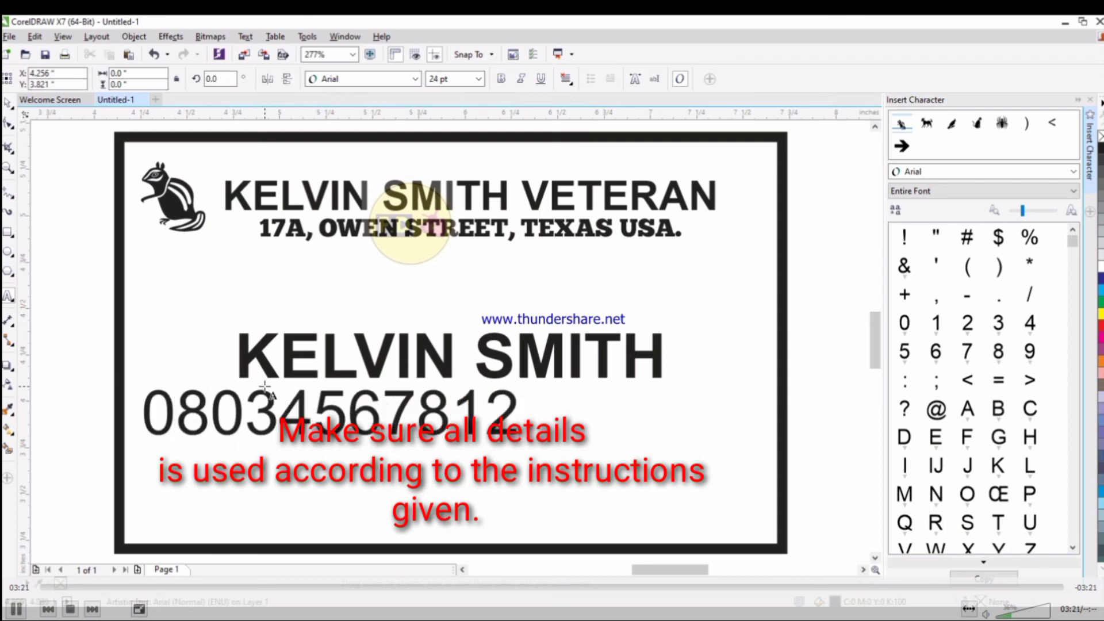
pyautogui.press('Escape')
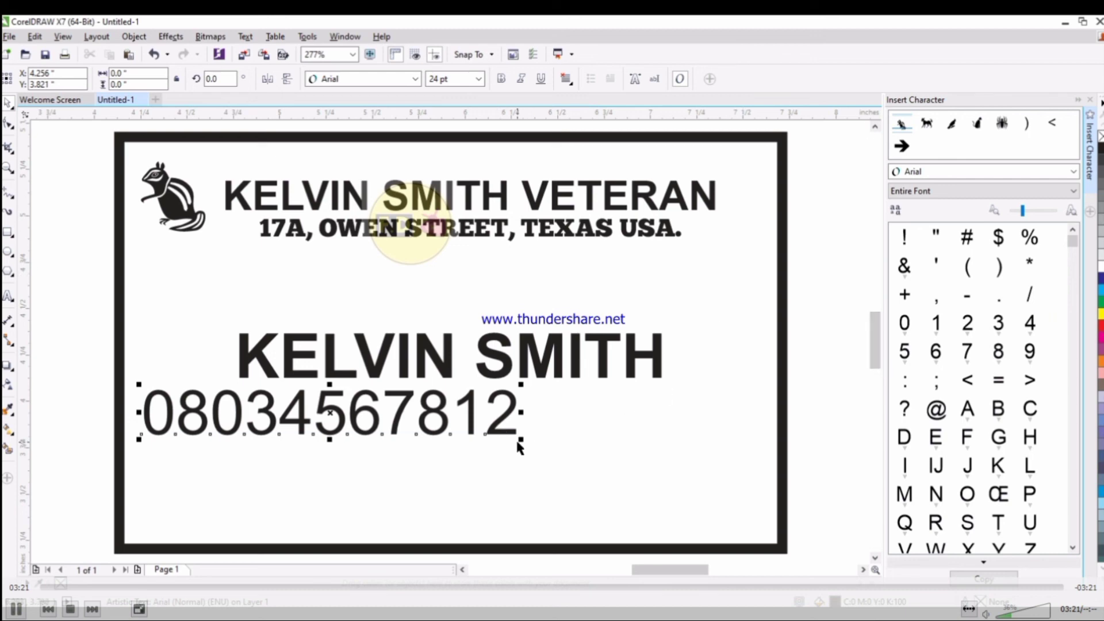
pyautogui.moveTo(521, 439); pyautogui.dragTo(422, 427)
pyautogui.moveTo(278, 406); pyautogui.dragTo(439, 404)
pyautogui.keyDown('shift'); pyautogui.click(419, 369); pyautogui.keyUp('shift')
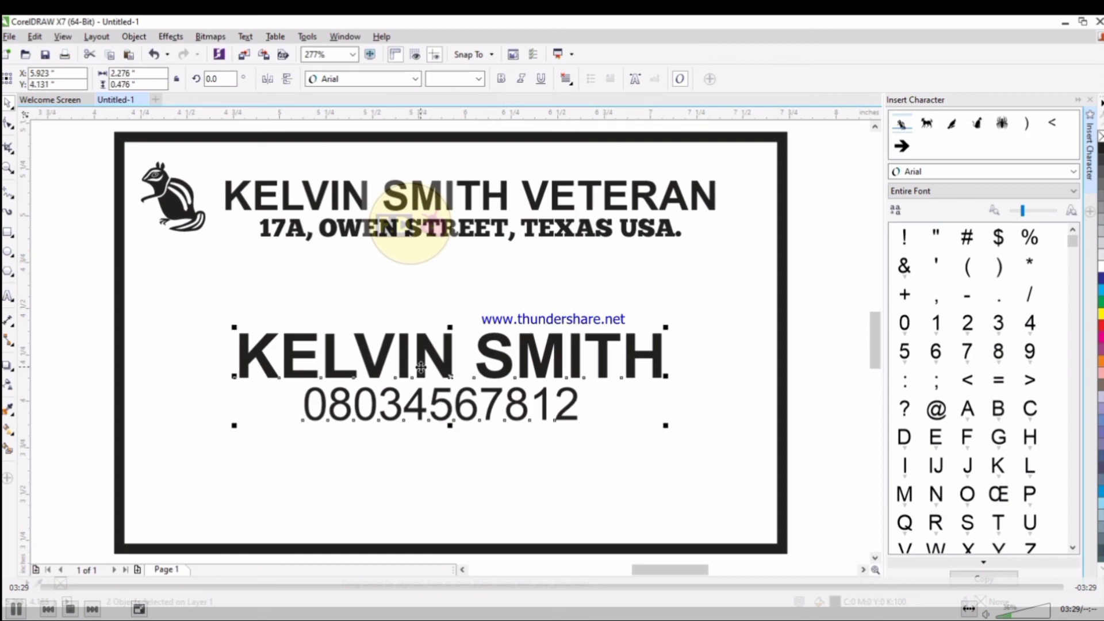
pyautogui.press('c')
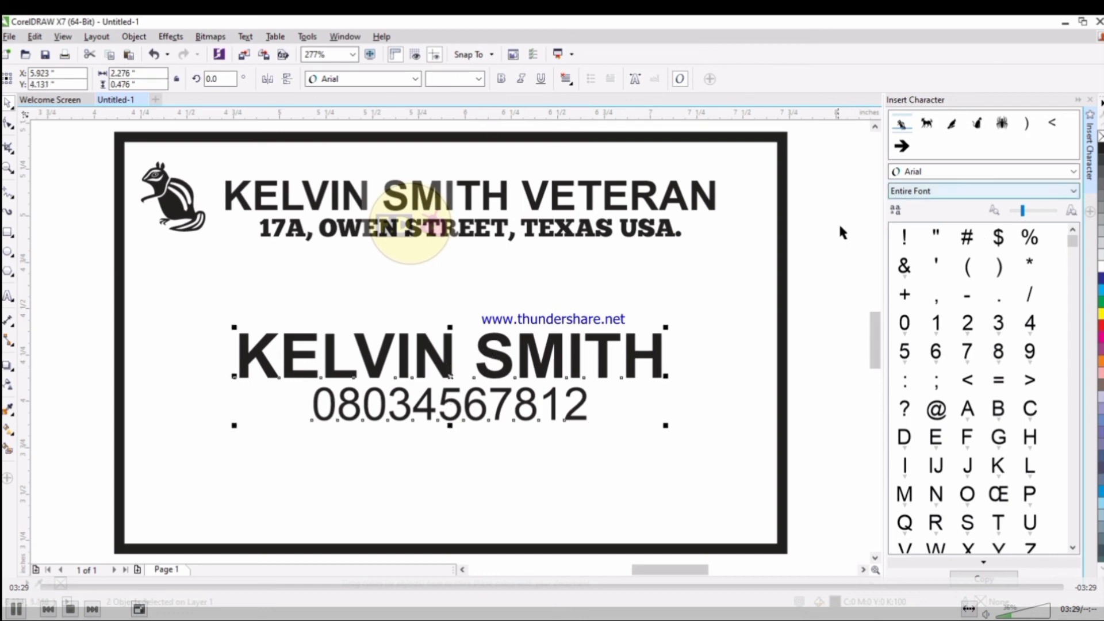
pyautogui.click(819, 230)
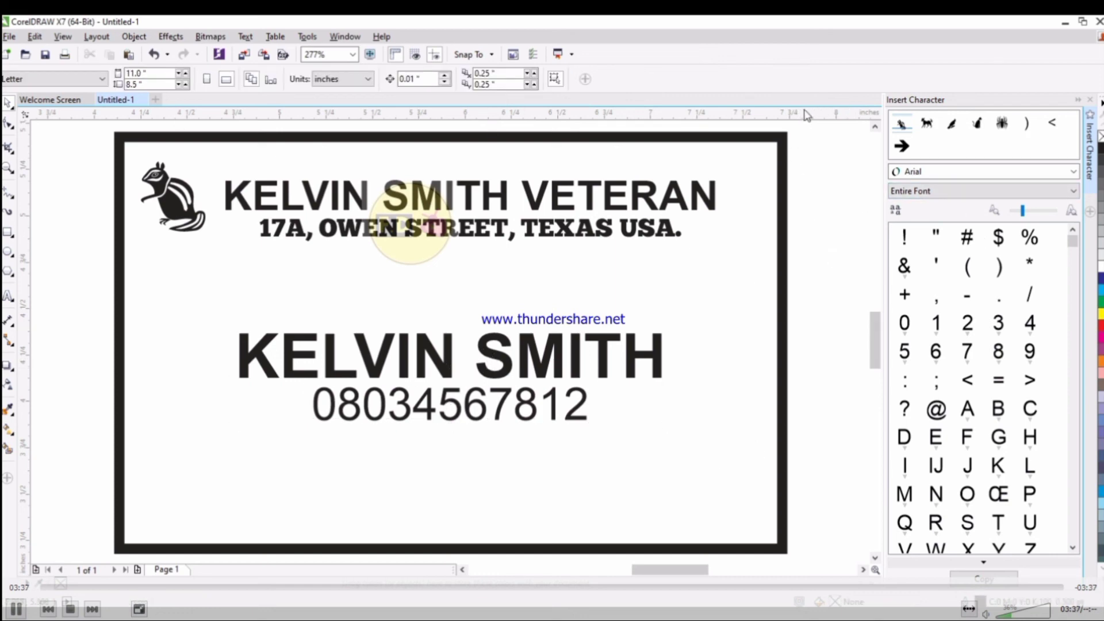
# Copy the chipmunk logo, enlarge it and centre it horizontally on the card frame.
pyautogui.moveTo(176, 204); pyautogui.dragTo(178, 397)
pyautogui.moveTo(213, 438); pyautogui.dragTo(373, 569)
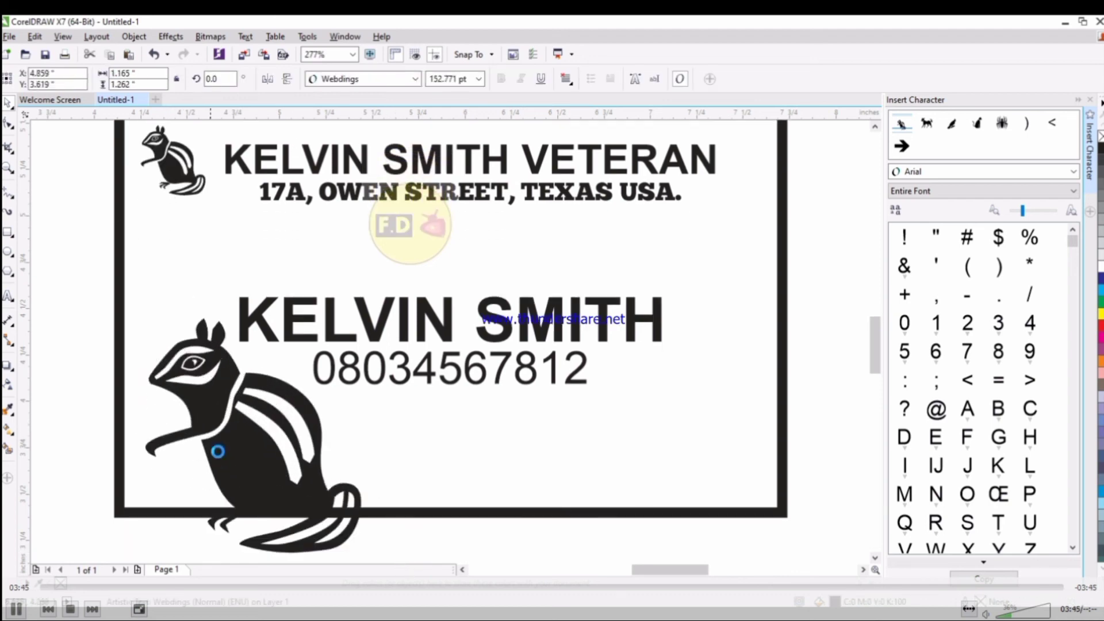
pyautogui.moveTo(256, 419); pyautogui.dragTo(439, 330)
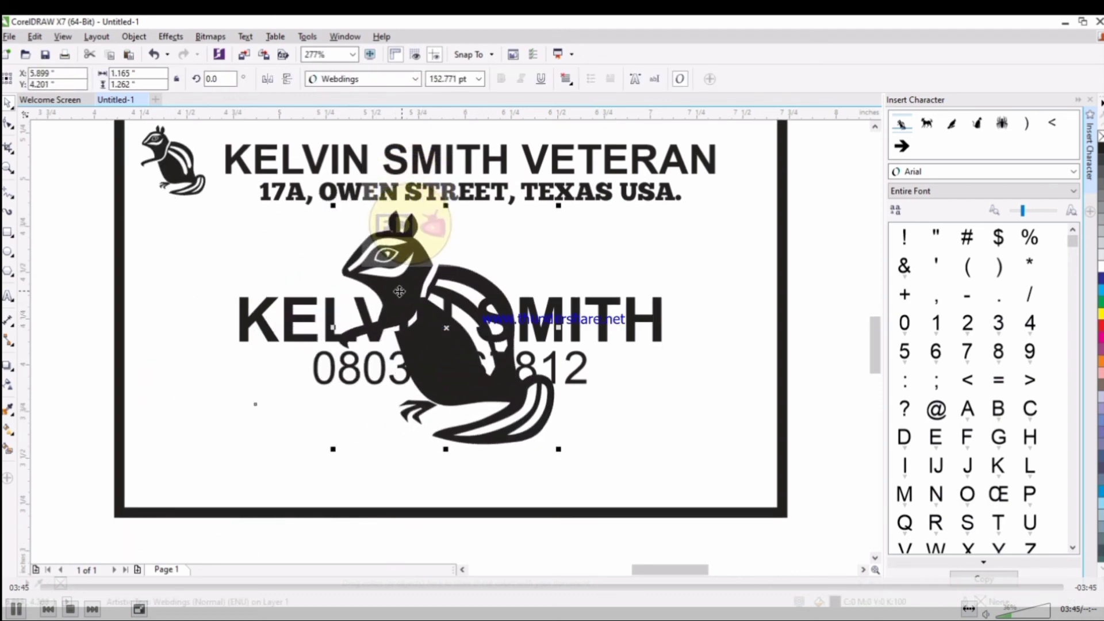
pyautogui.keyDown('shift'); pyautogui.click(710, 264); pyautogui.keyUp('shift')
pyautogui.press('c')
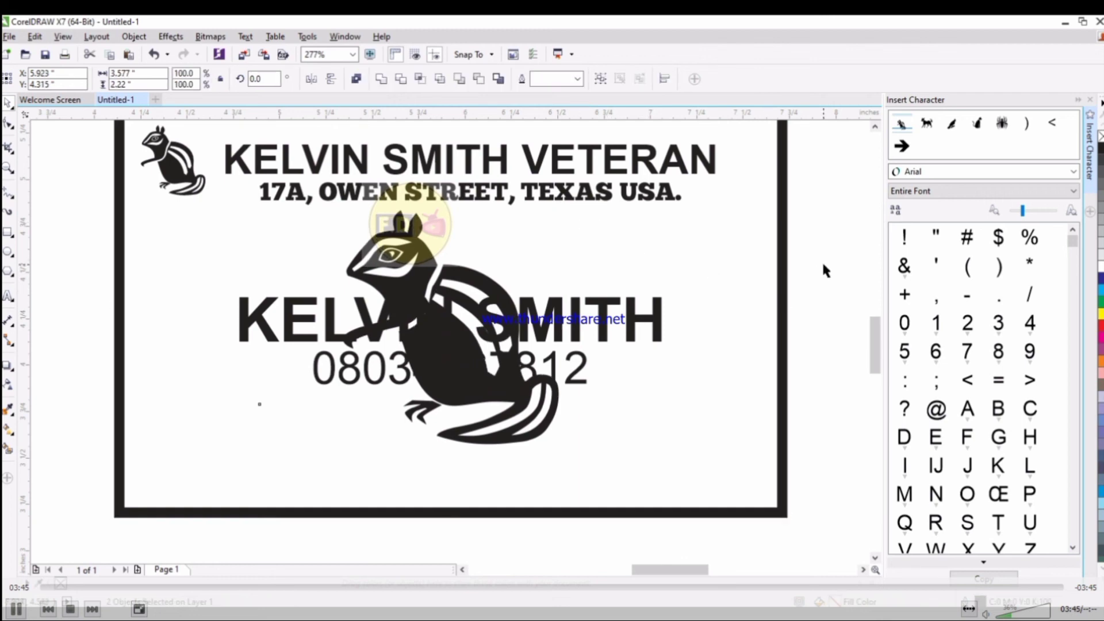
pyautogui.click(826, 271)
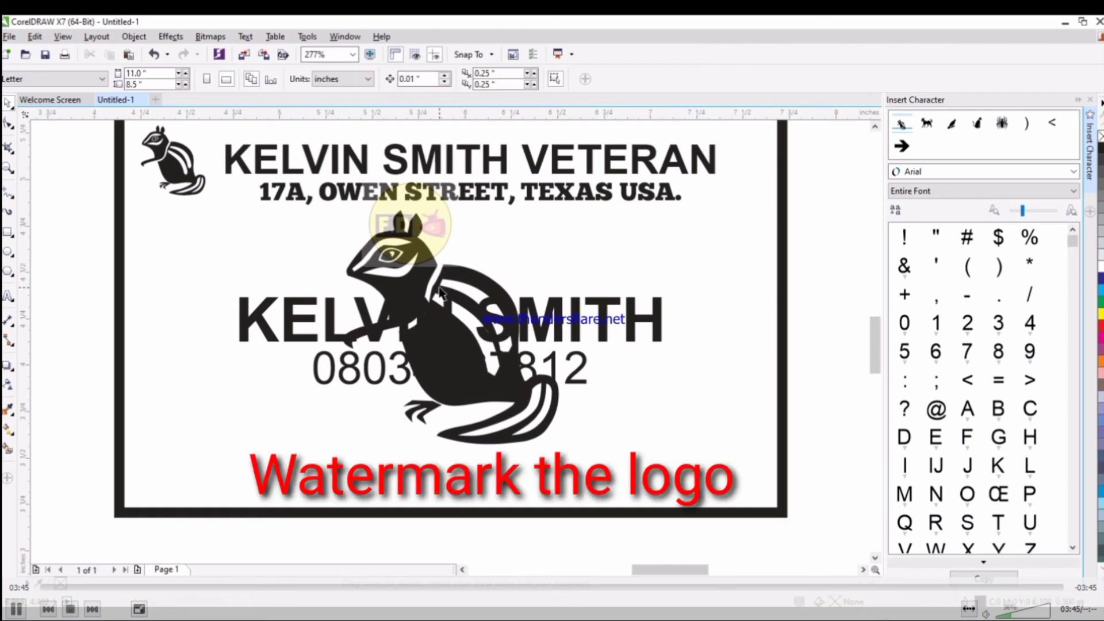
# Fade the large chipmunk with a linear transparency extending past its top and bottom.
pyautogui.click(10, 381)
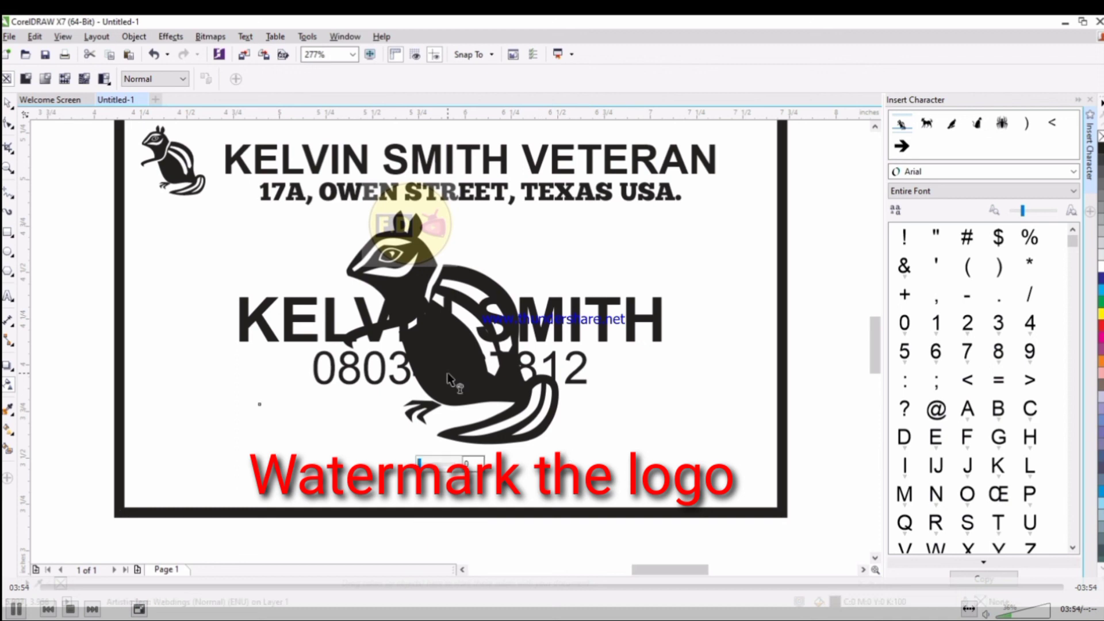
pyautogui.moveTo(357, 221); pyautogui.dragTo(569, 459)
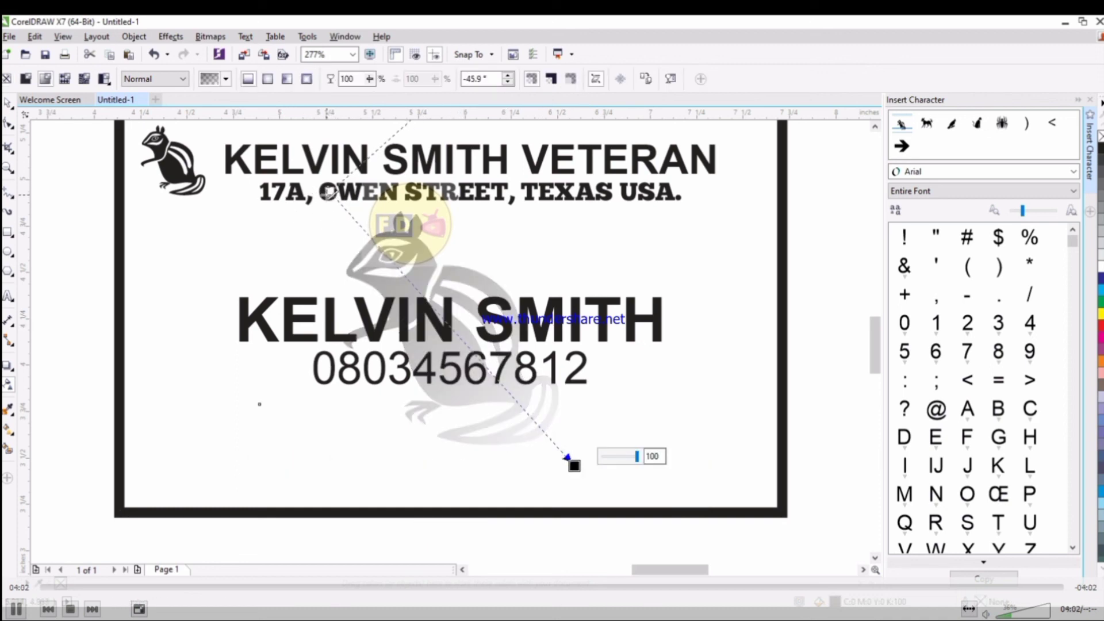
pyautogui.moveTo(328, 192); pyautogui.dragTo(242, 122)
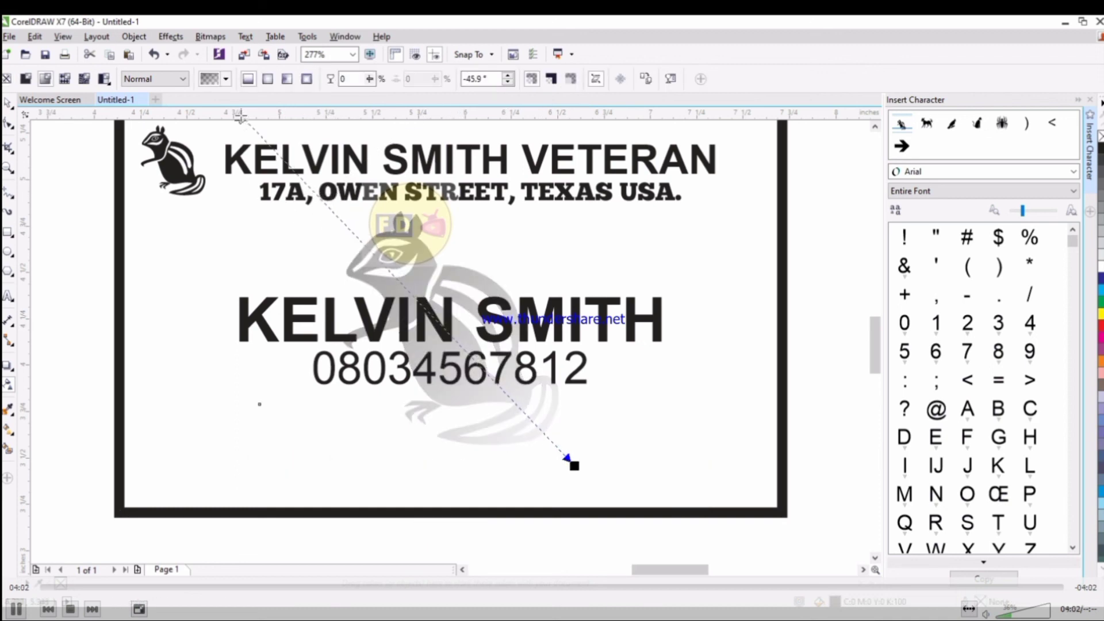
pyautogui.moveTo(572, 465); pyautogui.dragTo(646, 531)
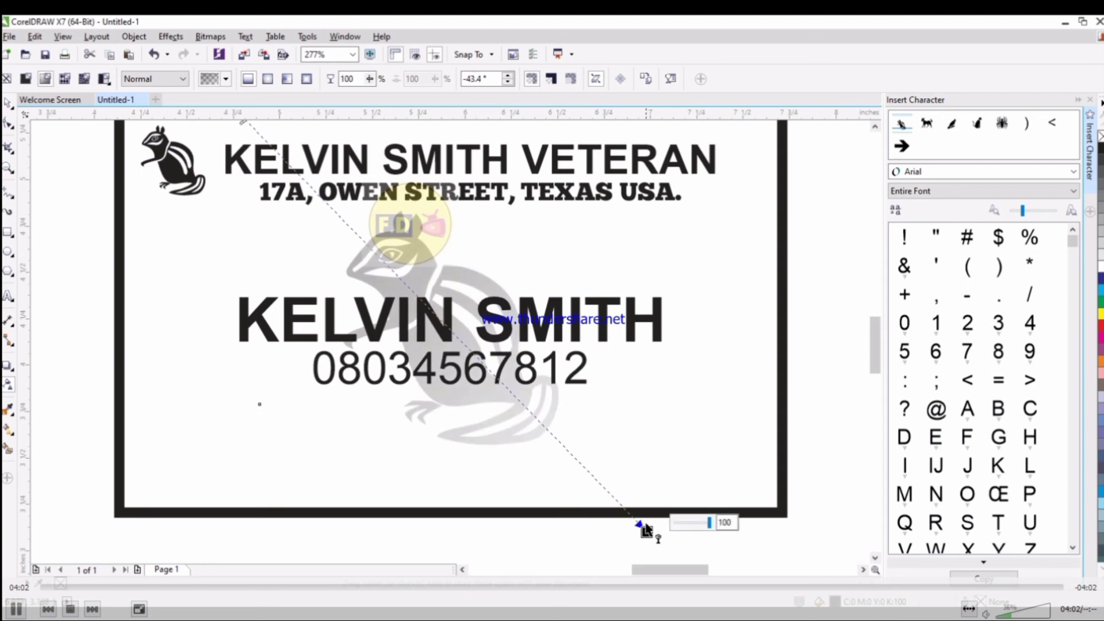
pyautogui.press('space')
pyautogui.moveTo(825, 255); pyautogui.dragTo(212, 389)
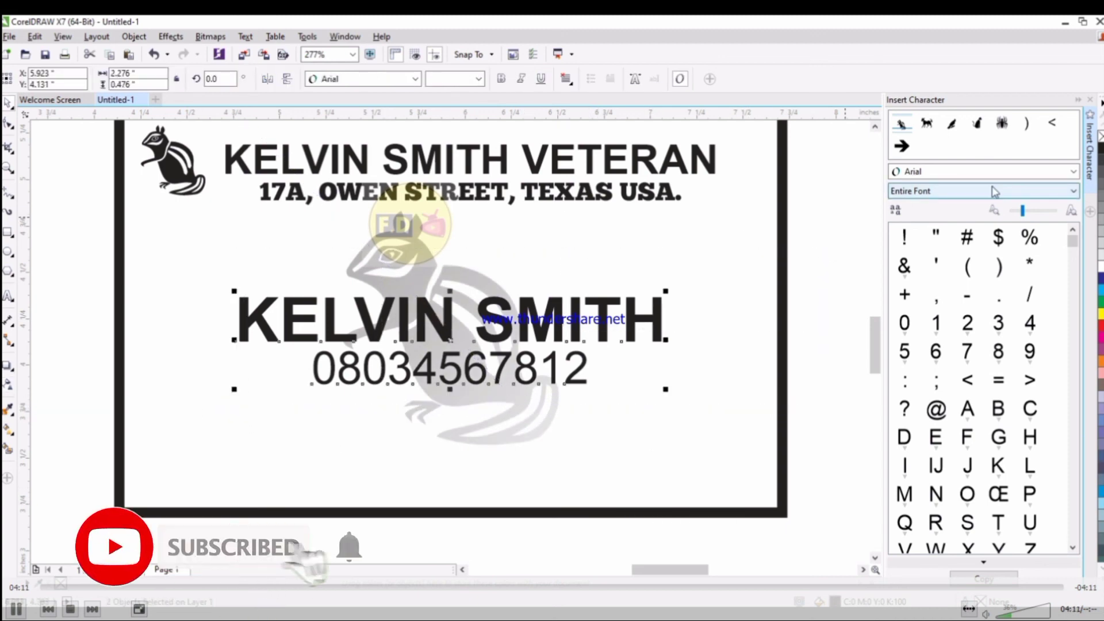
pyautogui.scroll(1, 988, 190)
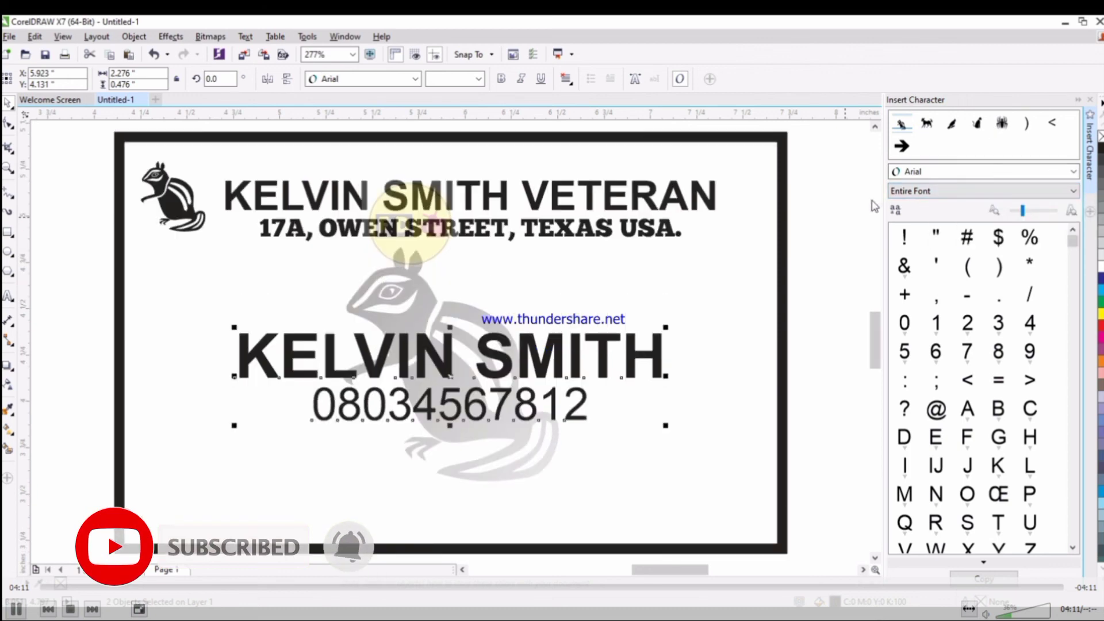